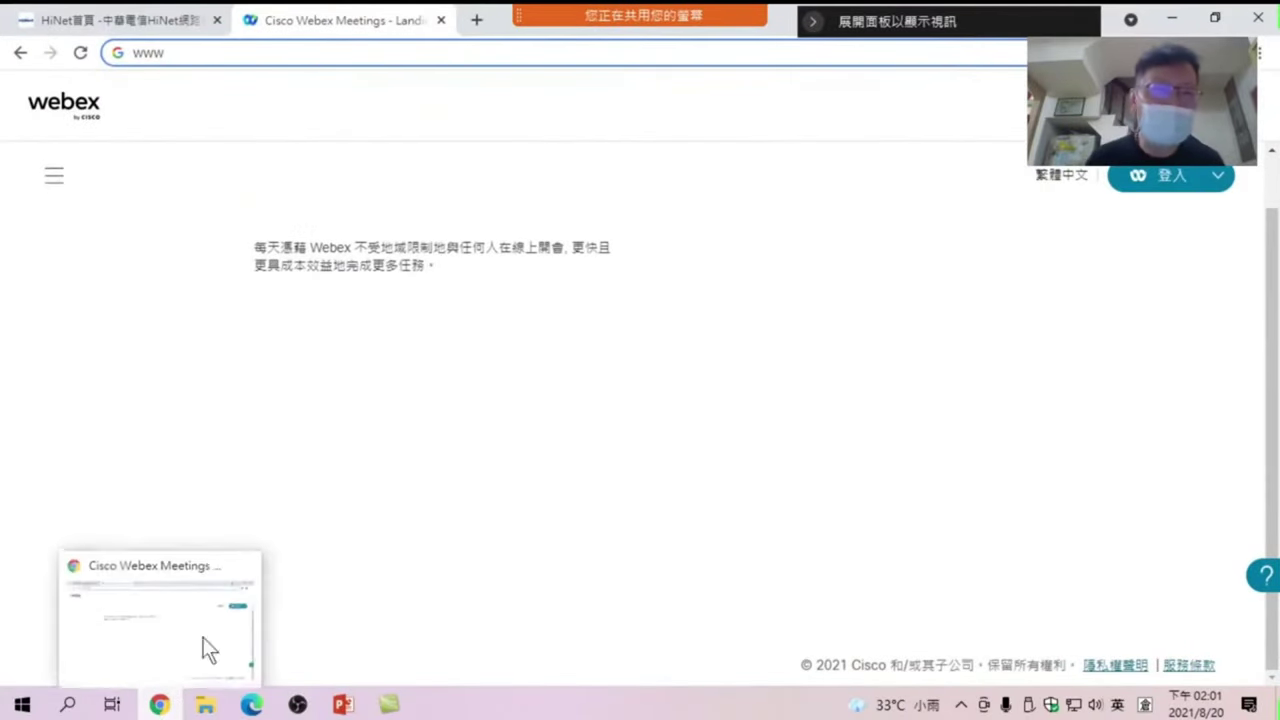
Go to the short link goo.gl/ytzRxT in Chrome to open the published course sheet
left_click(99, 53)
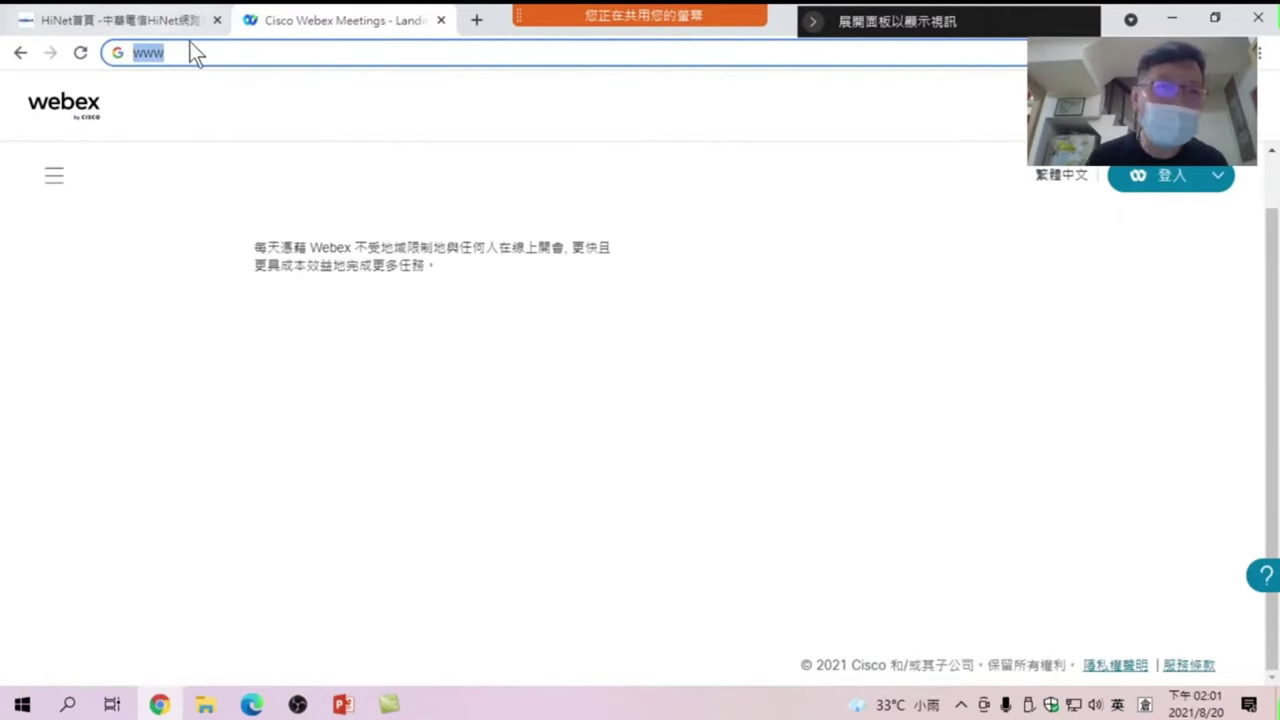
type("https")
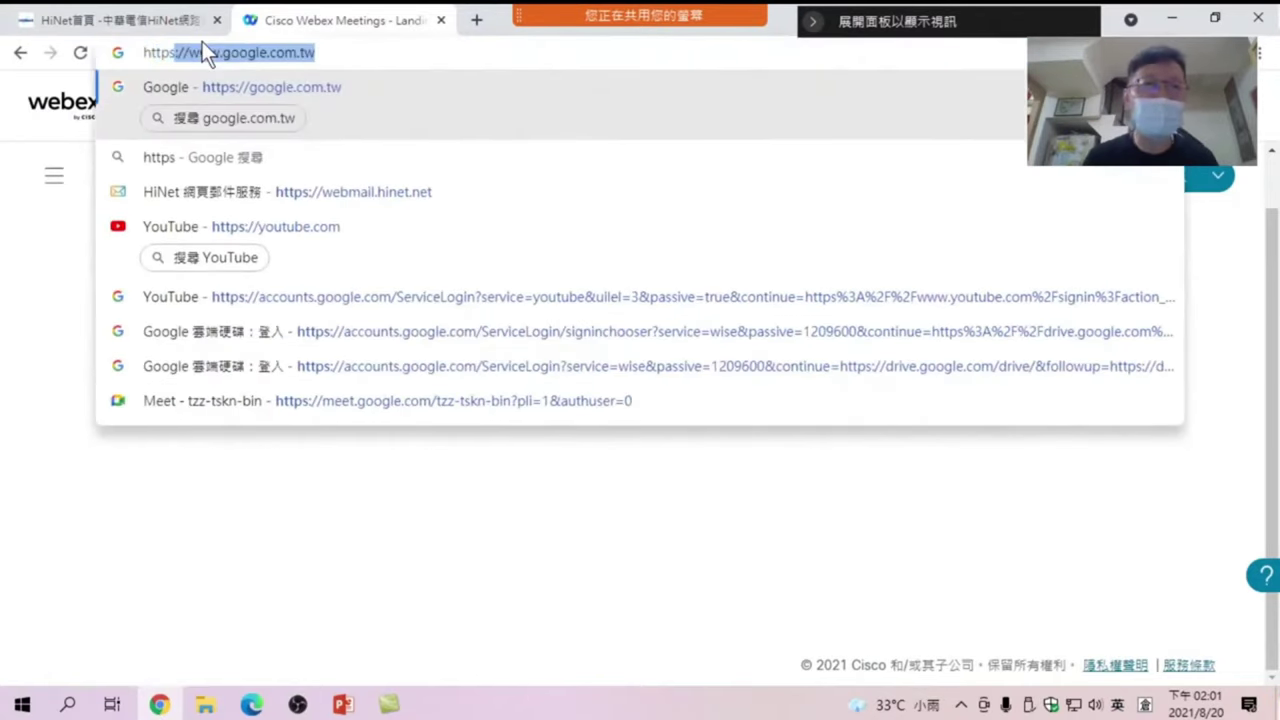
type(":")
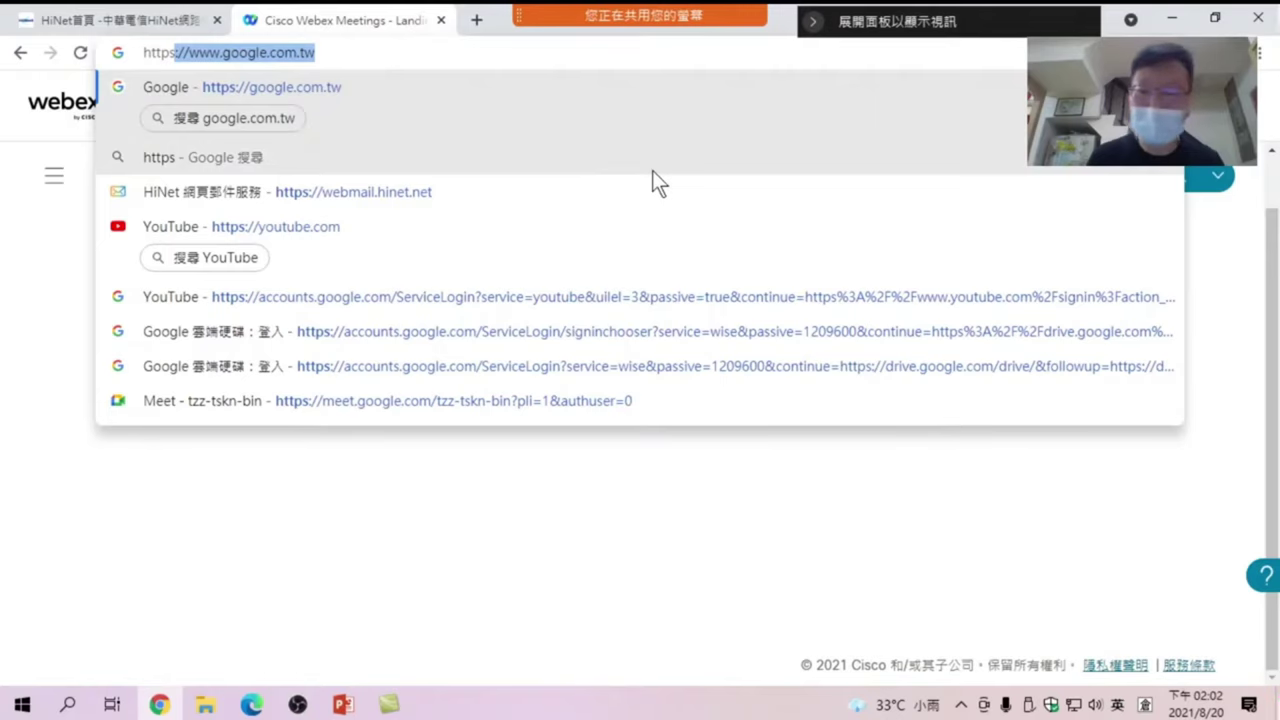
type("//gooo.g")
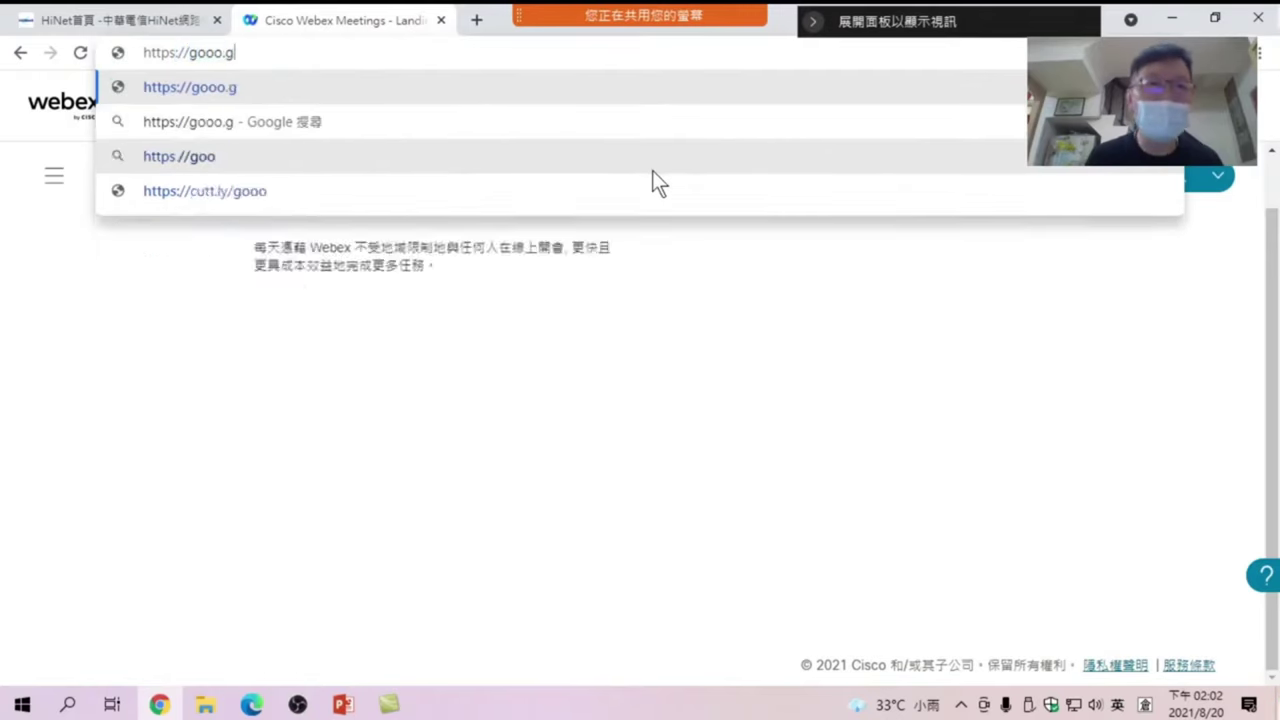
key("BackSpace")
key("BackSpace")
key("BackSpace")
type(".gl")
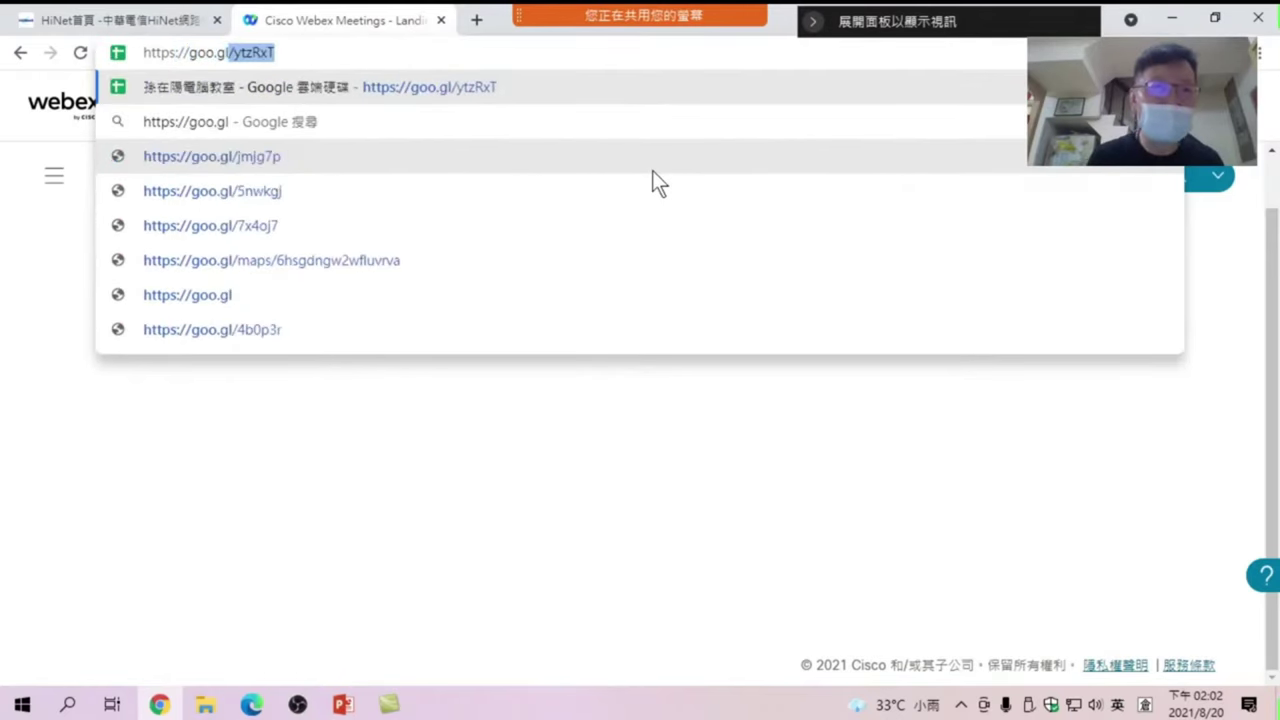
type("/ytzRx")
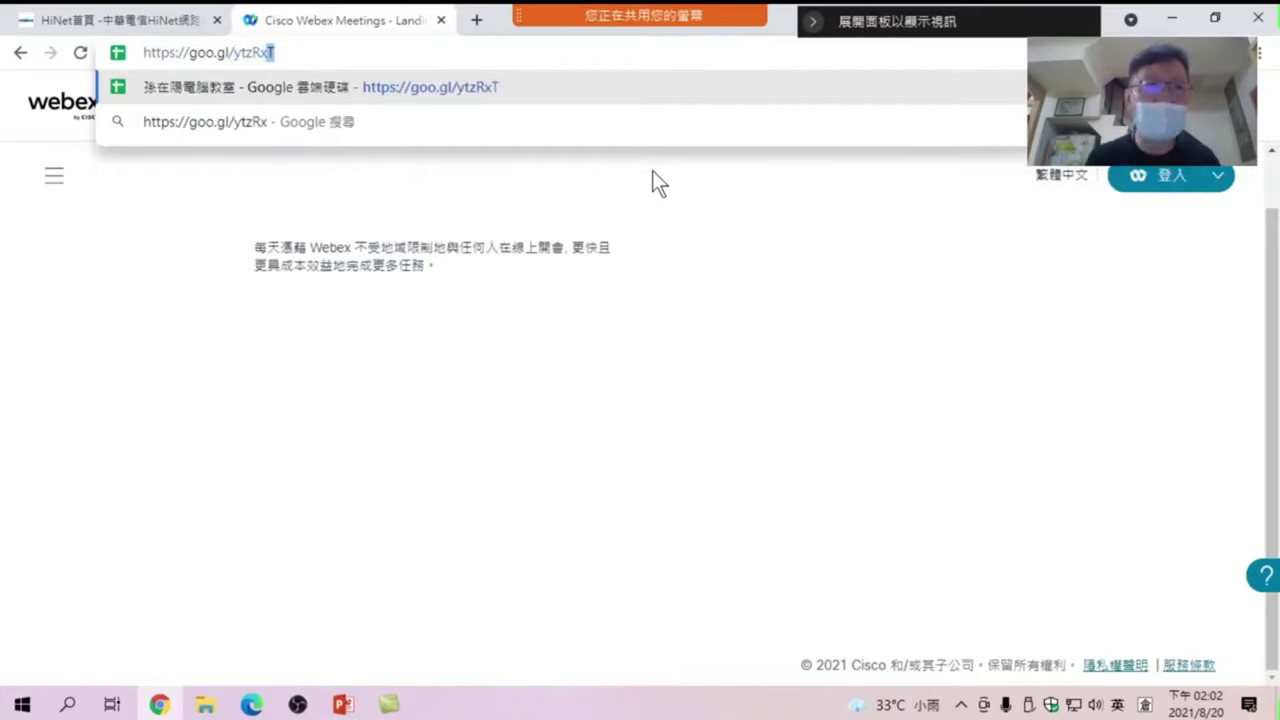
type("T")
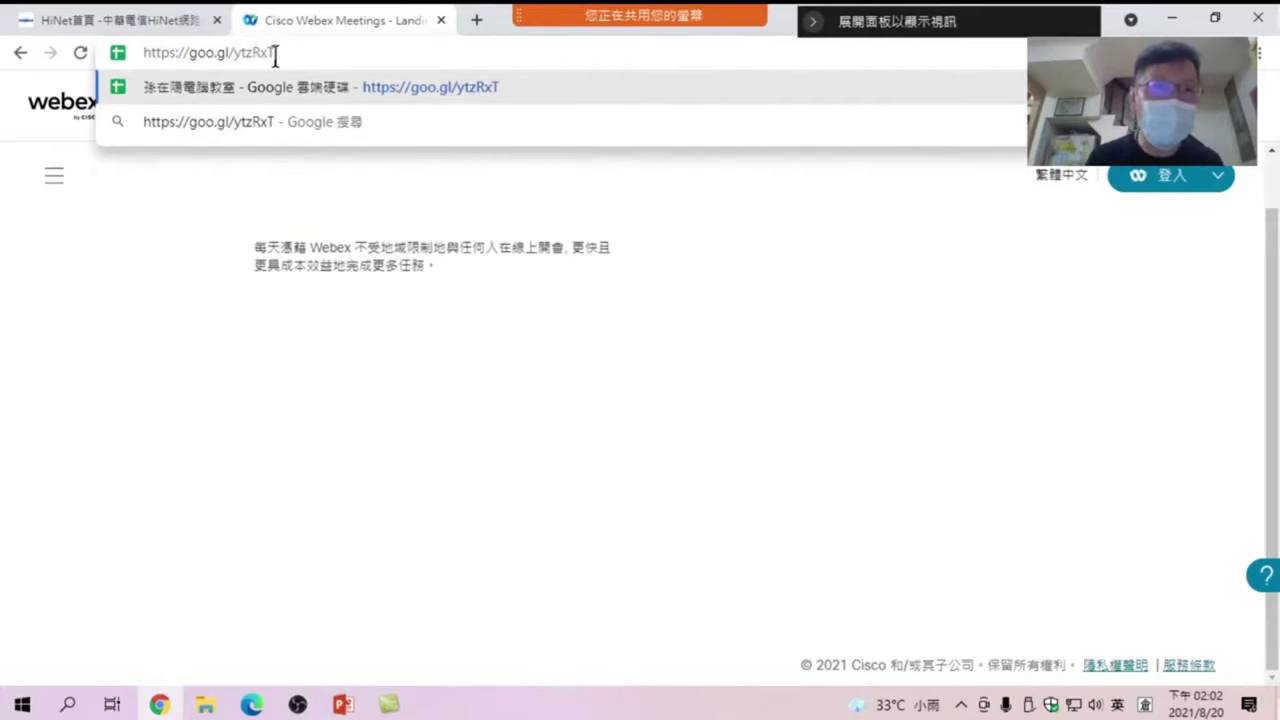
key("Return")
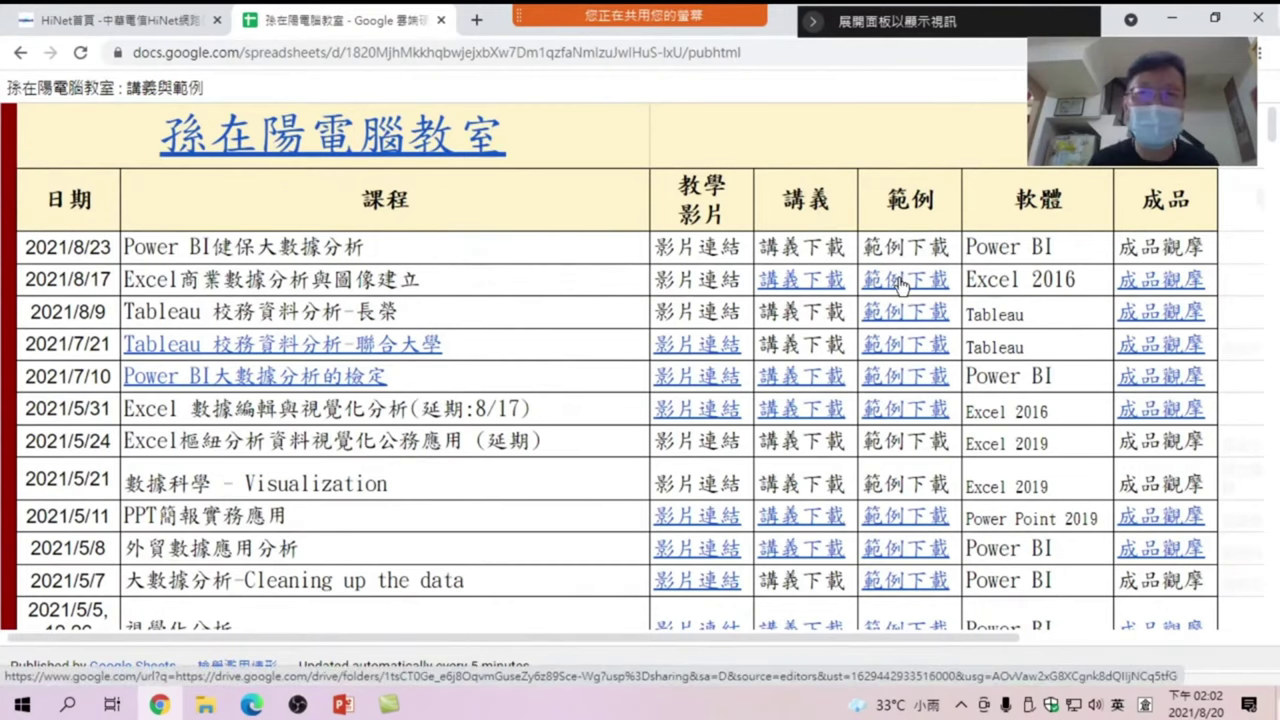
Open the 範例下載 example-files link in the 2021/8/17 course row
left_click(899, 282)
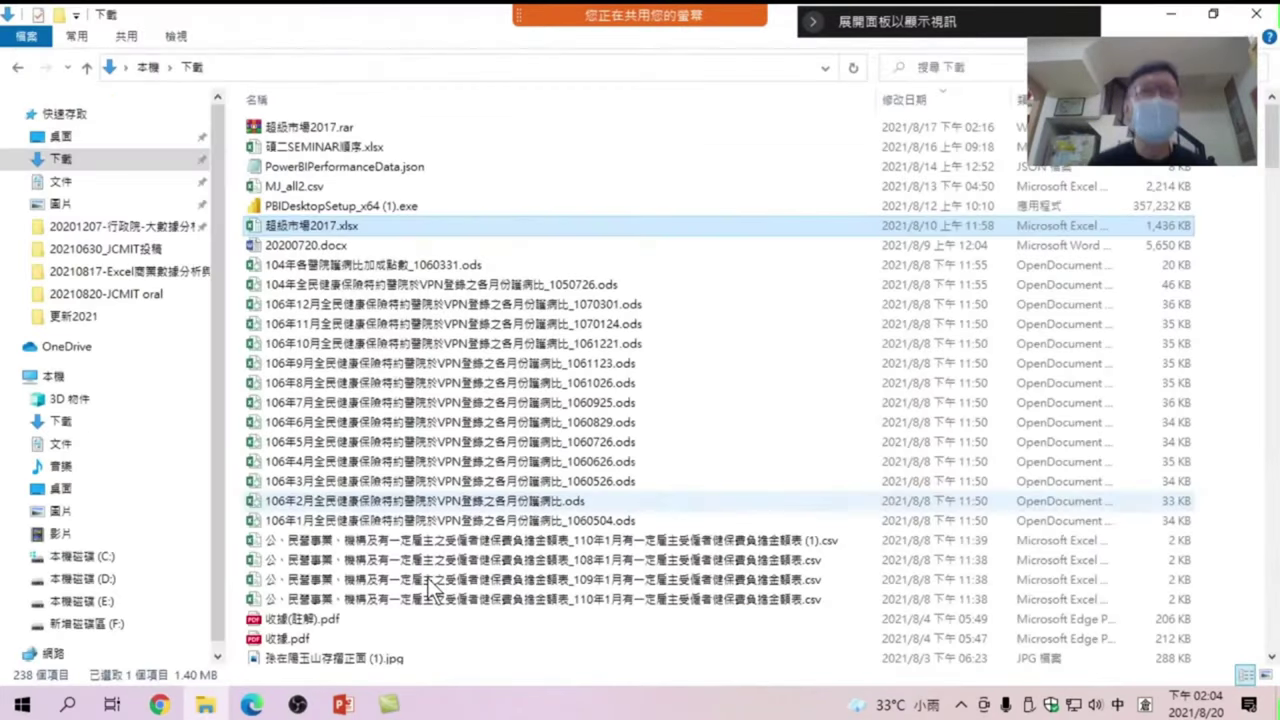
Open 超級市場2017.xlsx from the Downloads (下載) folder in a fresh File Explorer window
left_click(1262, 20)
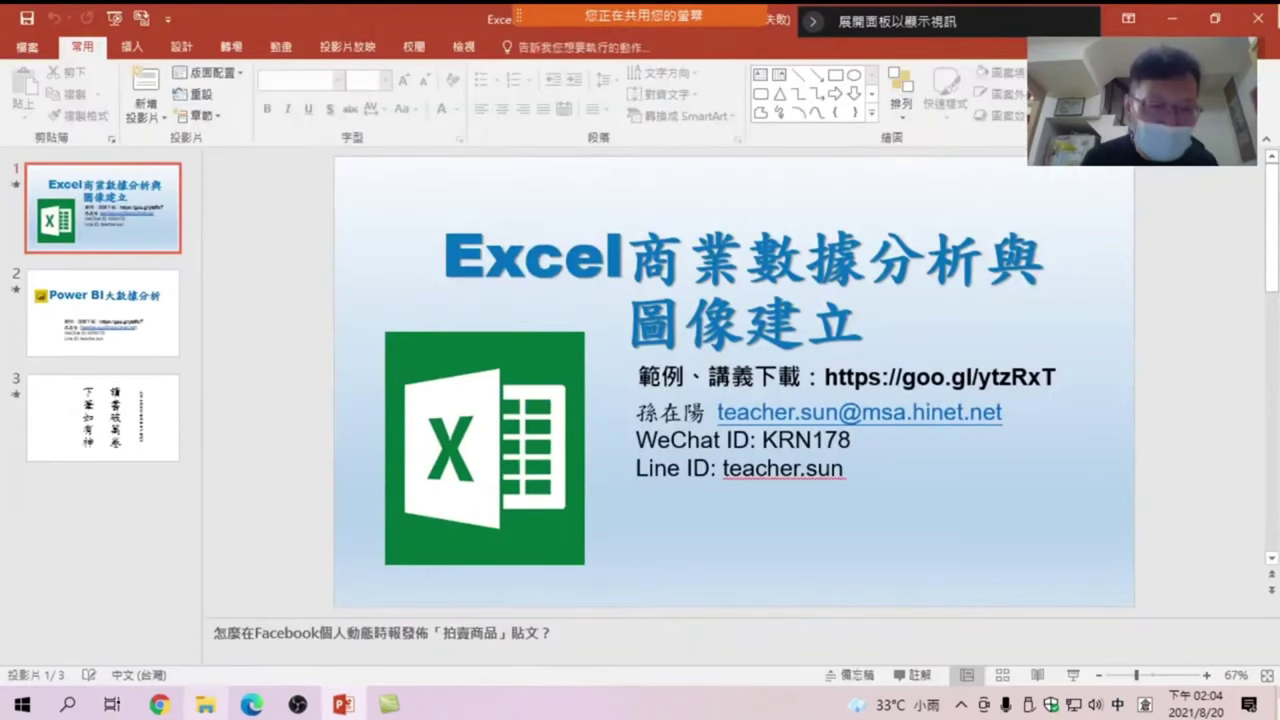
left_click(208, 706)
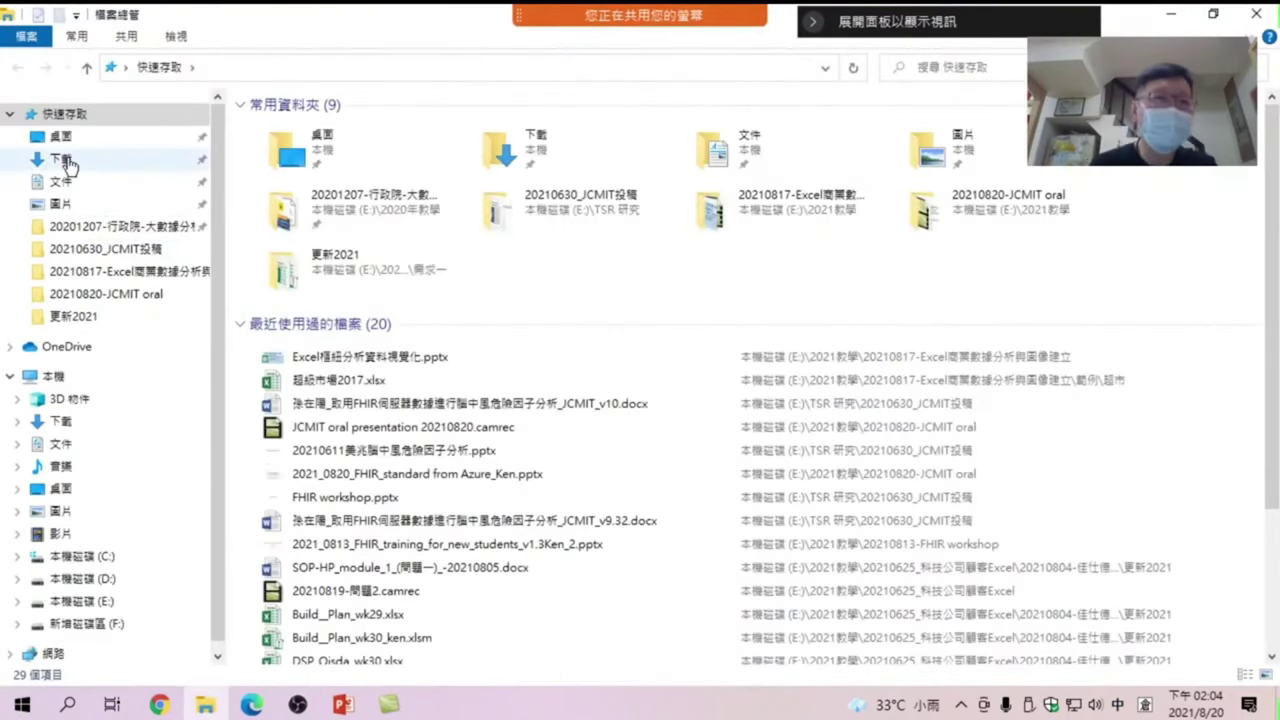
left_click(66, 160)
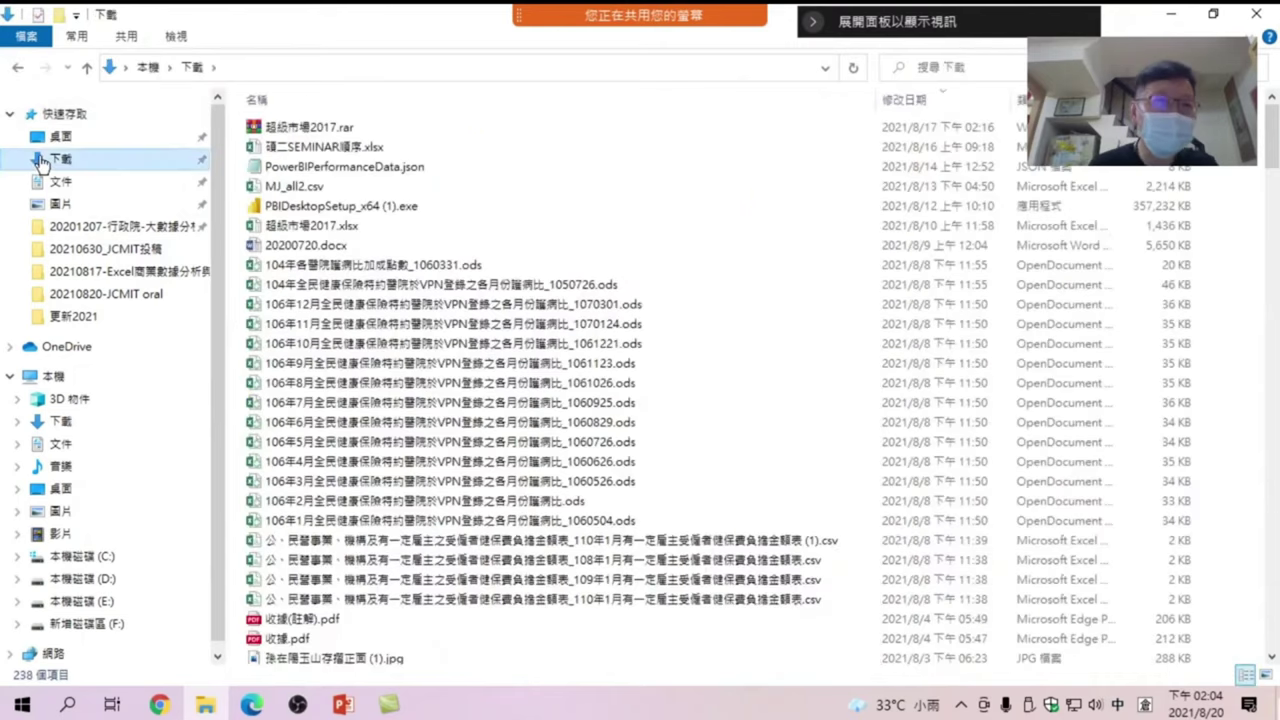
left_click(308, 225)
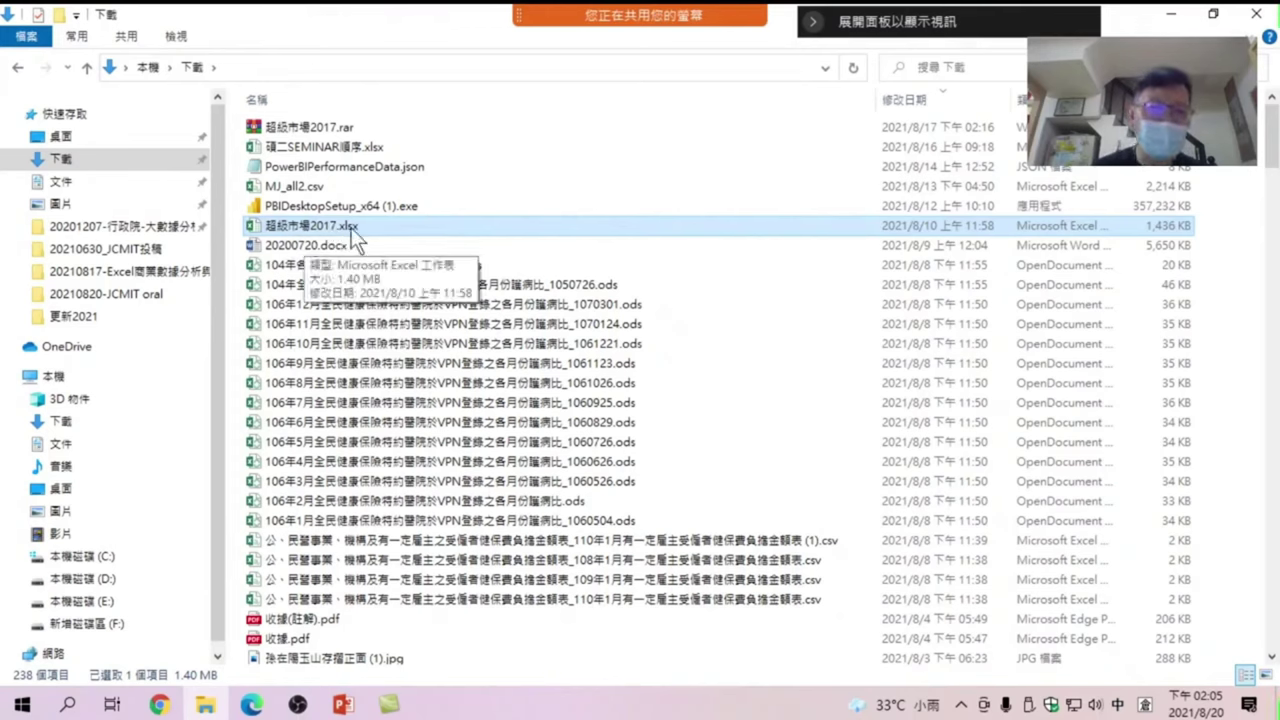
double_click(351, 228)
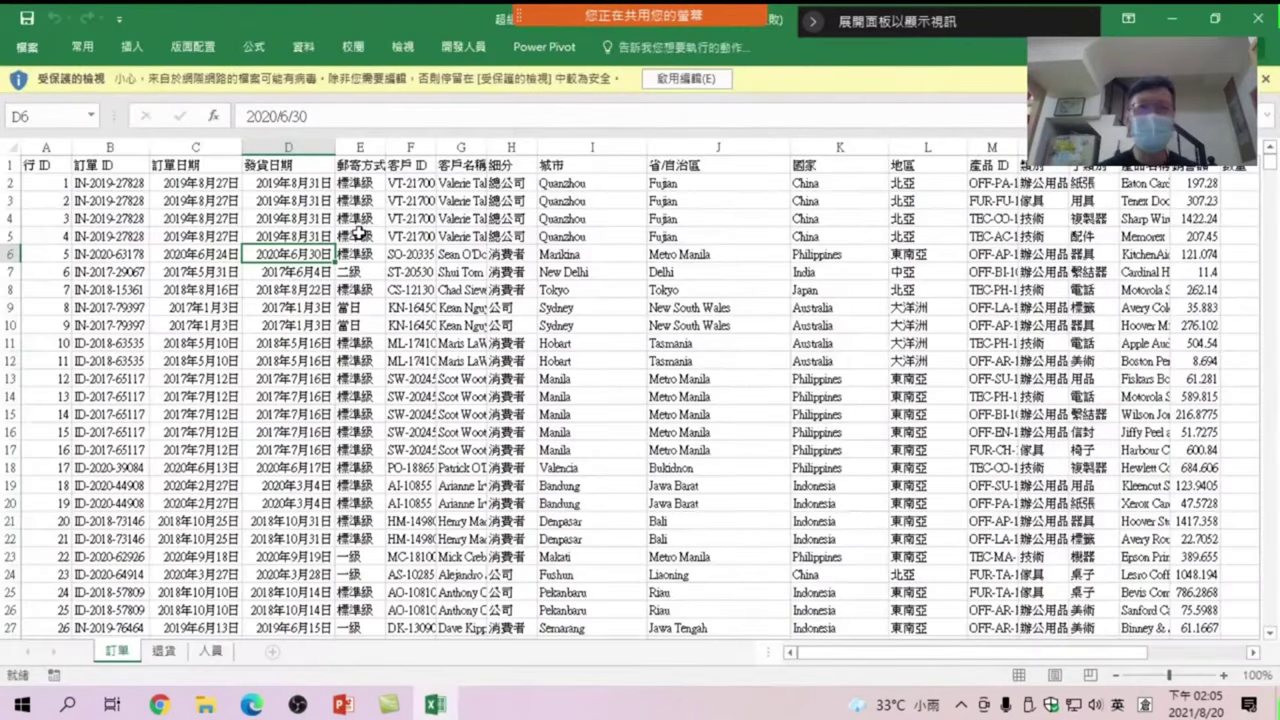
Dismiss the Office activation prompt and enable editing of the protected workbook
left_click(853, 555)
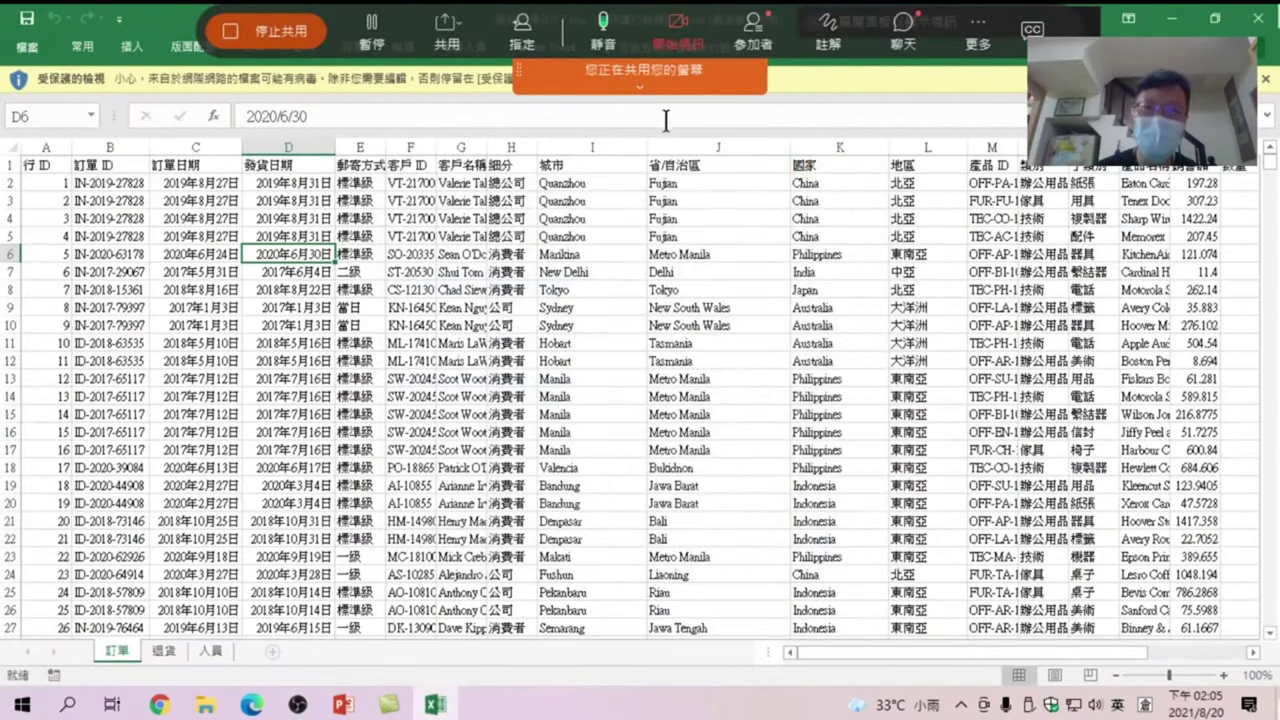
left_click(410, 325)
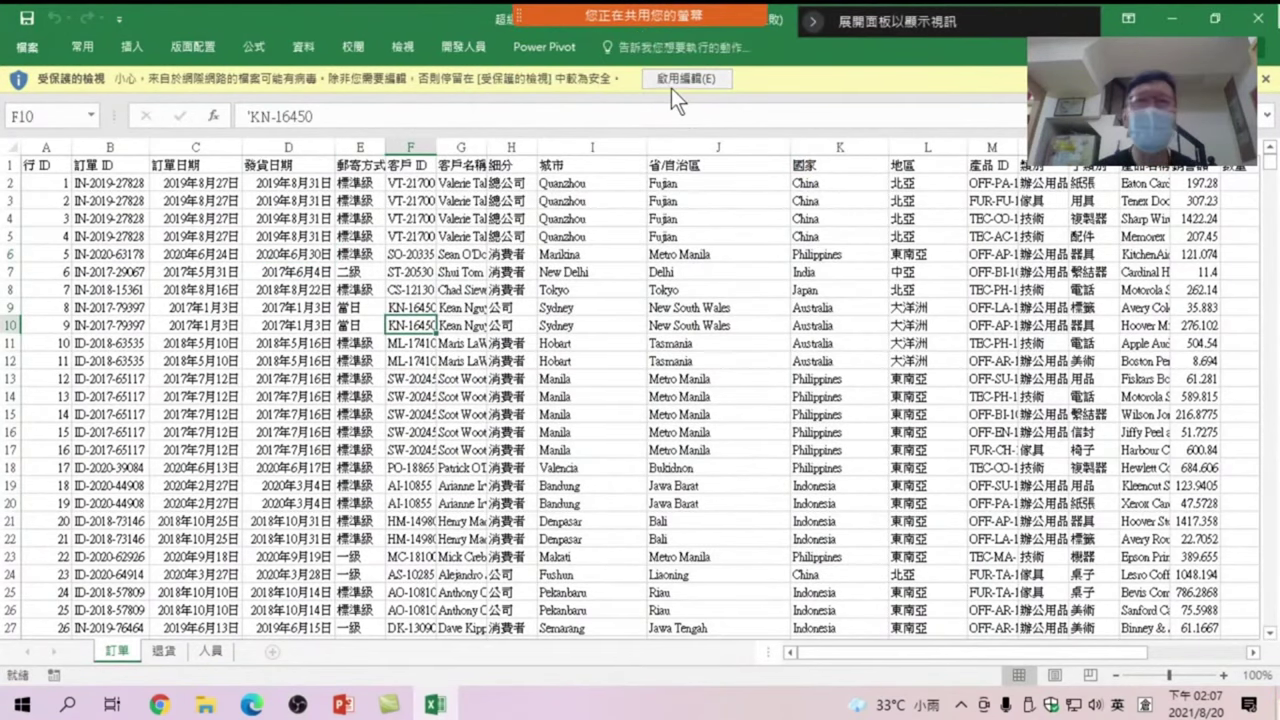
left_click(688, 78)
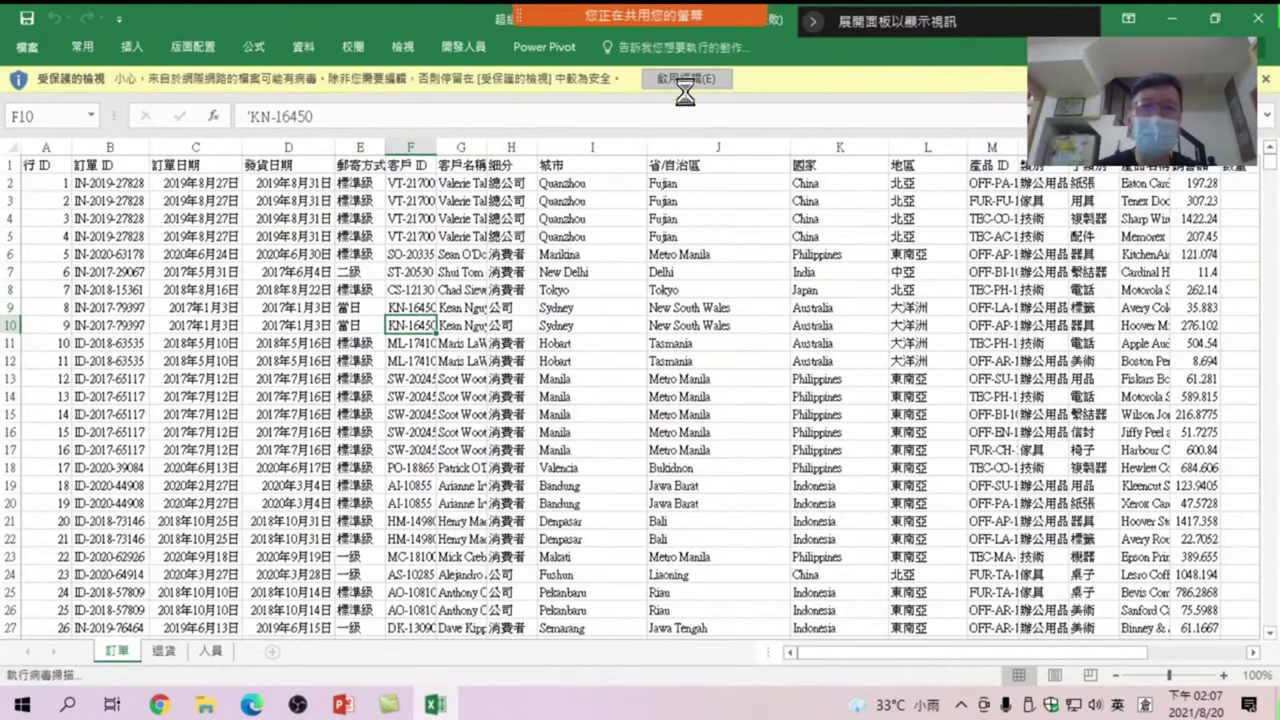
Copy the header row A1:T1 and select W2 as the paste destination
mouse_move(45, 220)
left_mouse_down()
mouse_move(62, 237)
mouse_move(88, 219)
mouse_move(410, 219)
left_mouse_up()
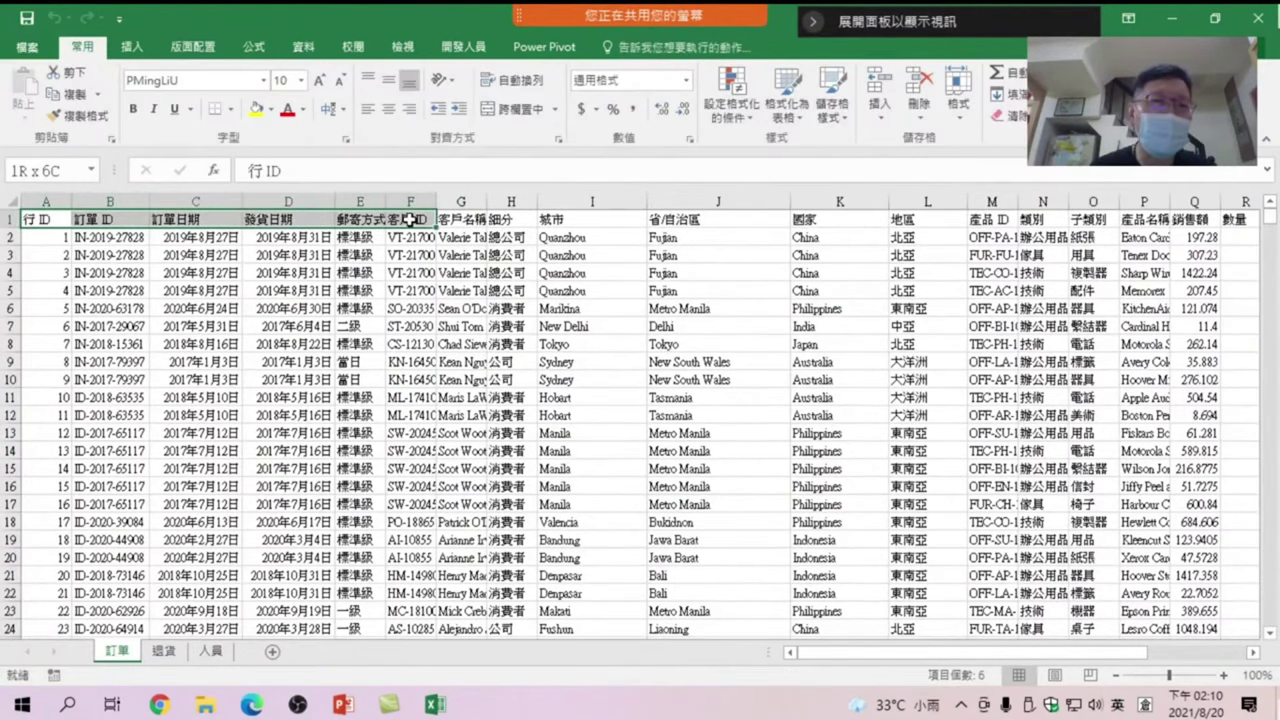
left_click(195, 273)
mouse_move(45, 219)
left_mouse_down()
mouse_move(553, 234)
mouse_move(1262, 220)
left_mouse_up()
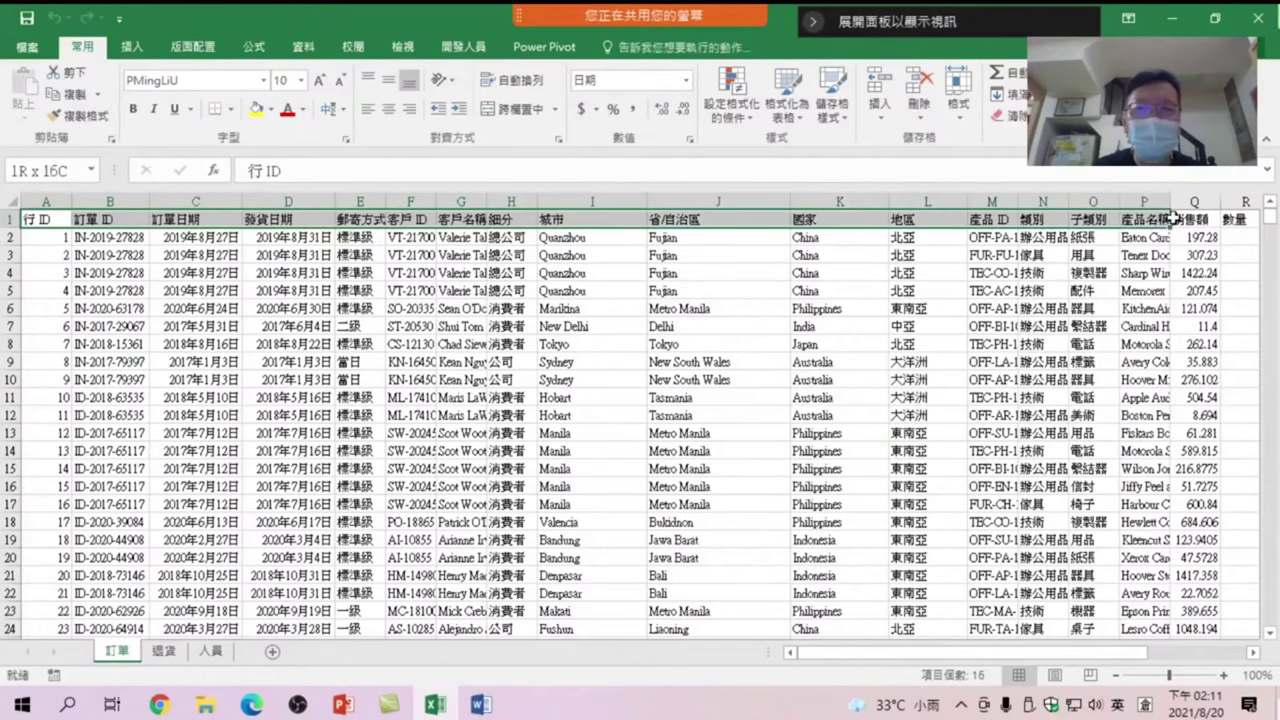
left_click_drag(1262, 220, 1118, 226)
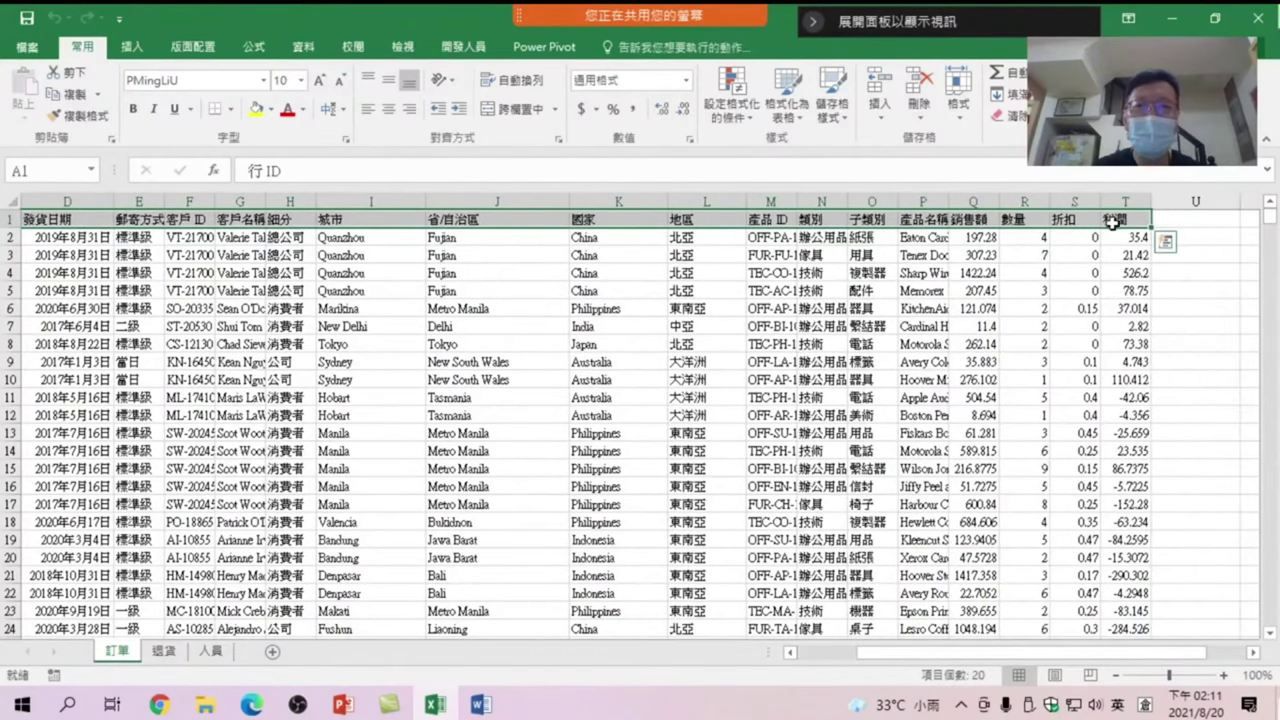
mouse_move(519, 234)
left_mouse_down()
mouse_move(1238, 213)
mouse_move(1120, 220)
left_mouse_up()
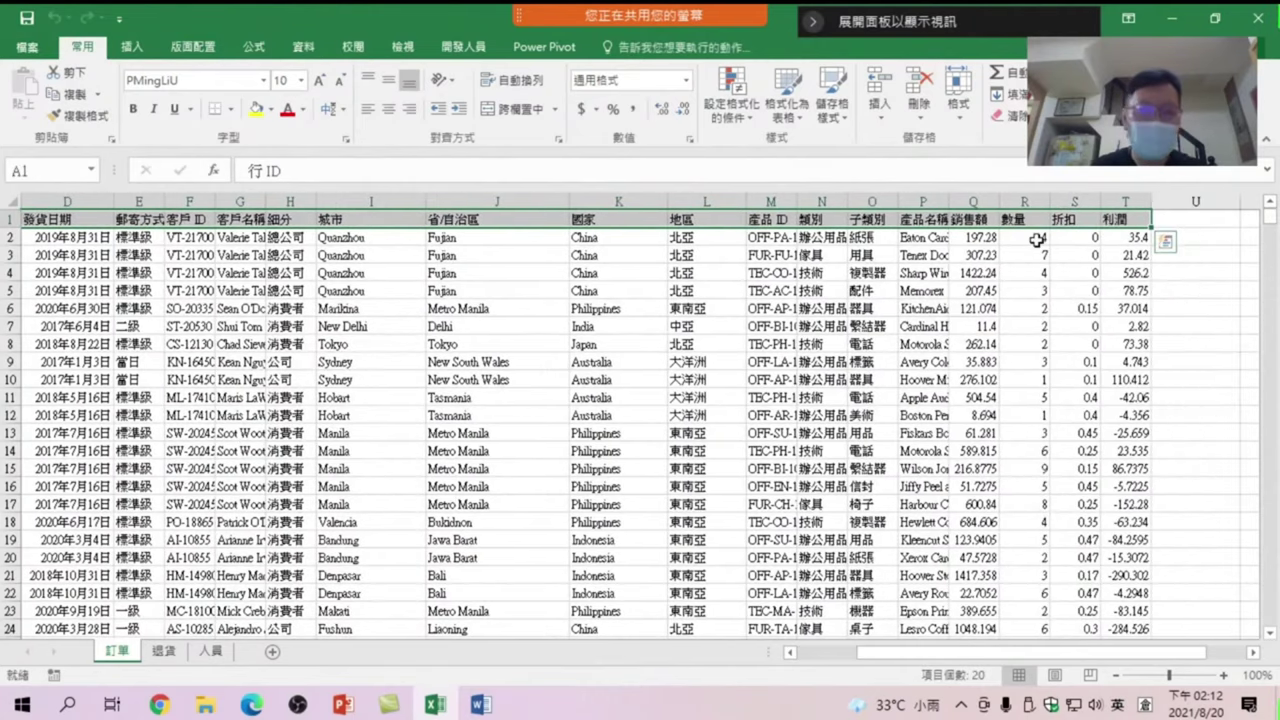
key("ctrl+c")
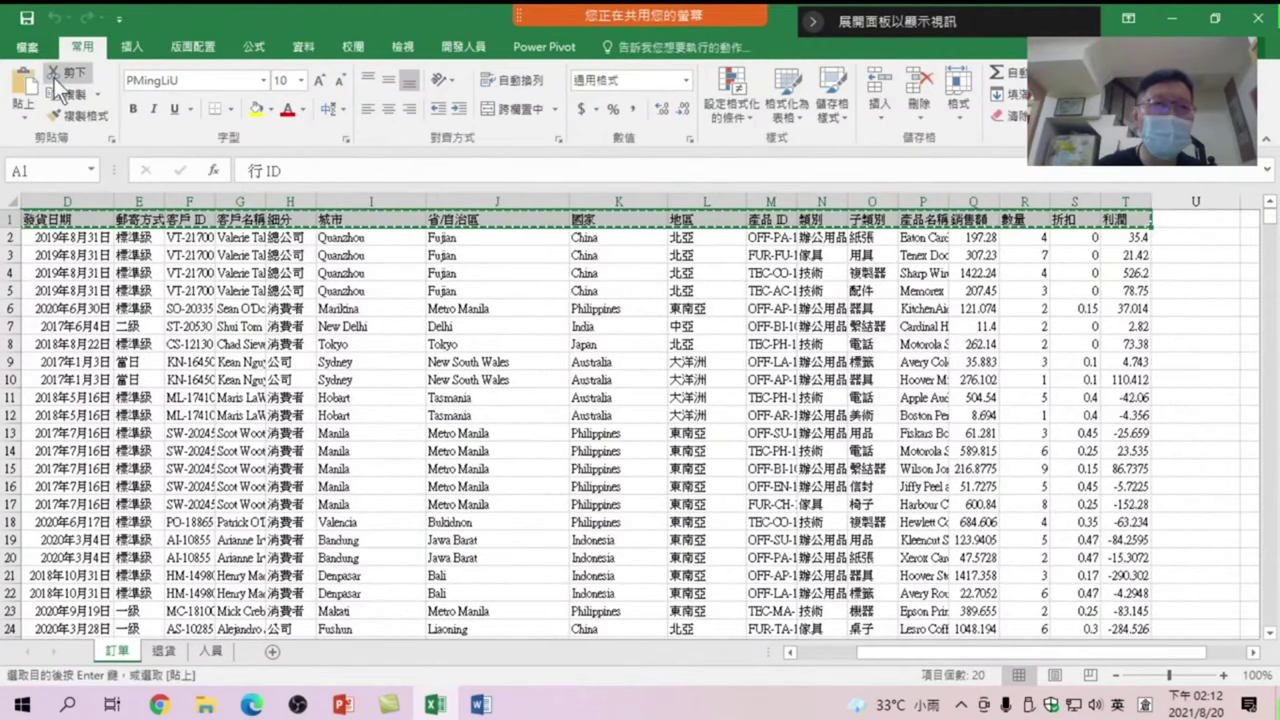
left_click_drag(952, 650, 1005, 656)
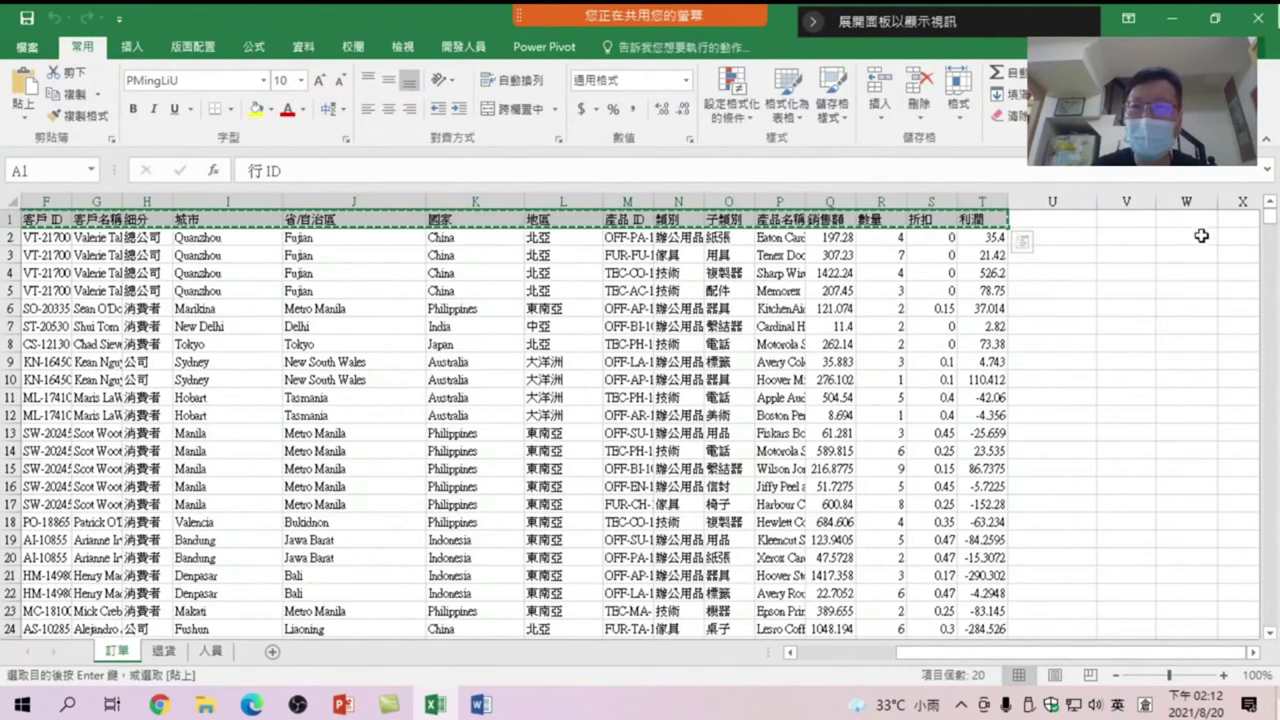
left_click_drag(1188, 237, 1255, 238)
left_click(539, 241)
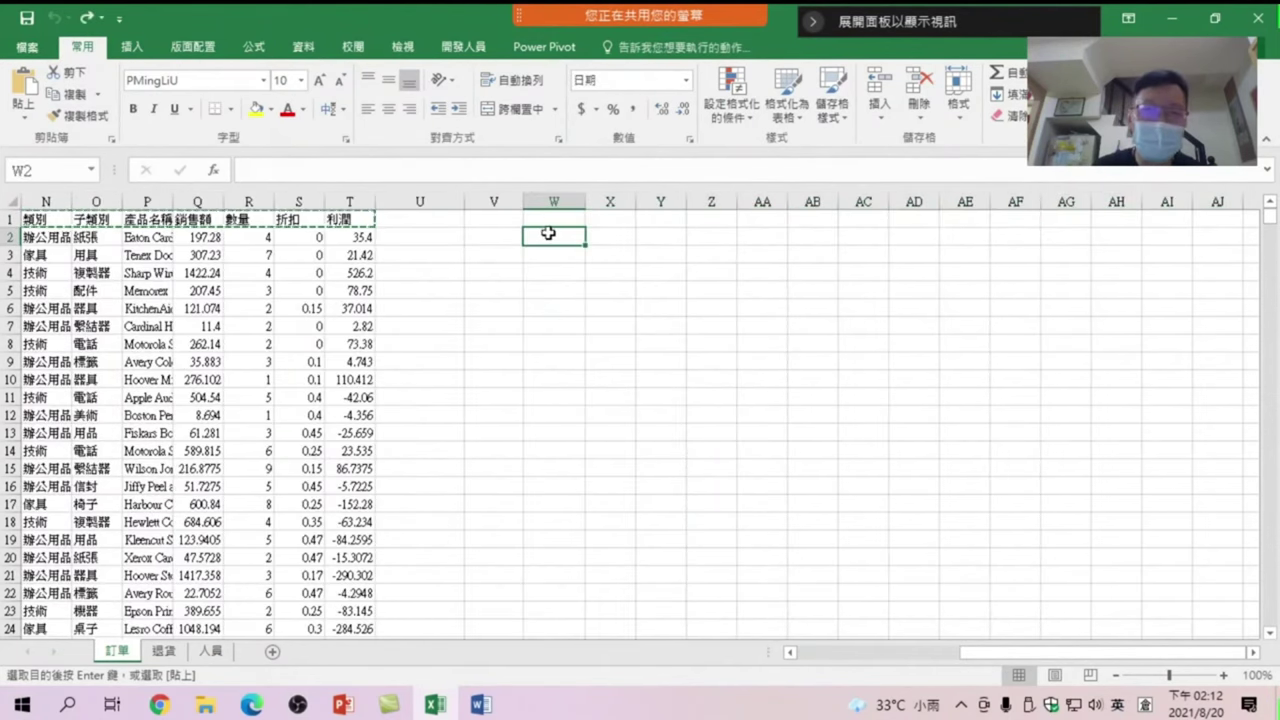
Paste the copied headers transposed down column W starting at W2
right_click(553, 234)
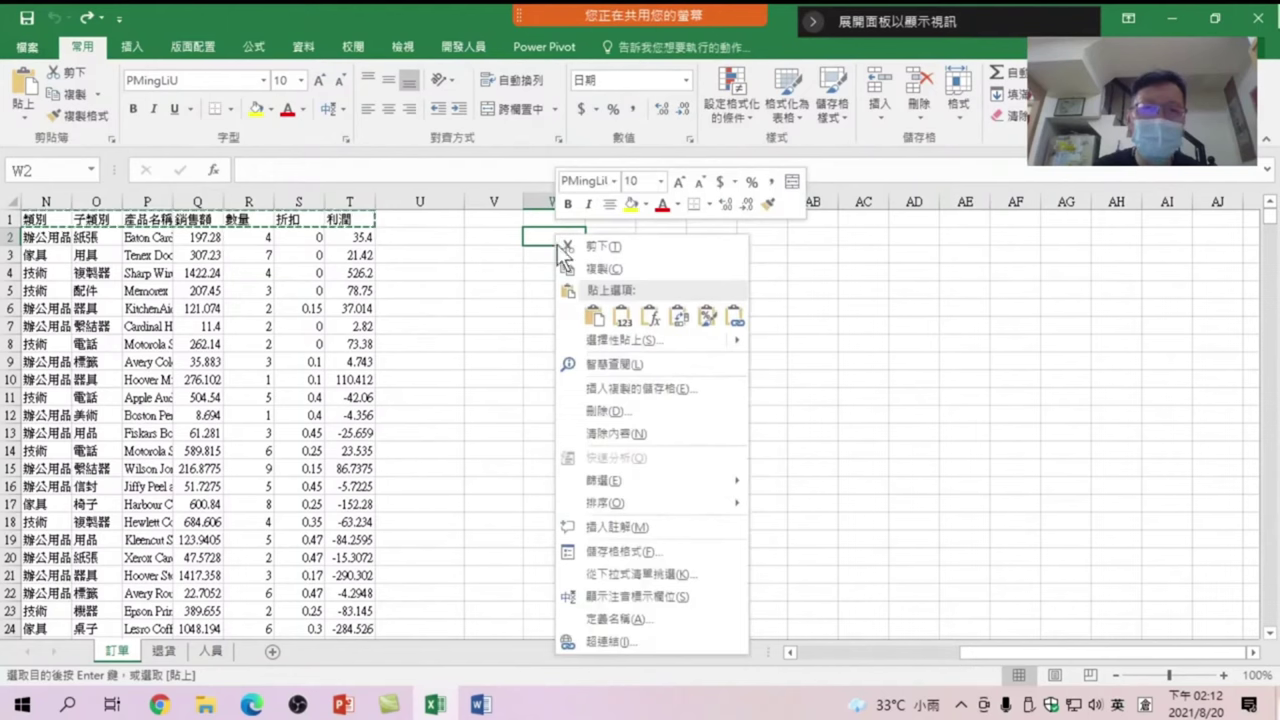
left_click(619, 338)
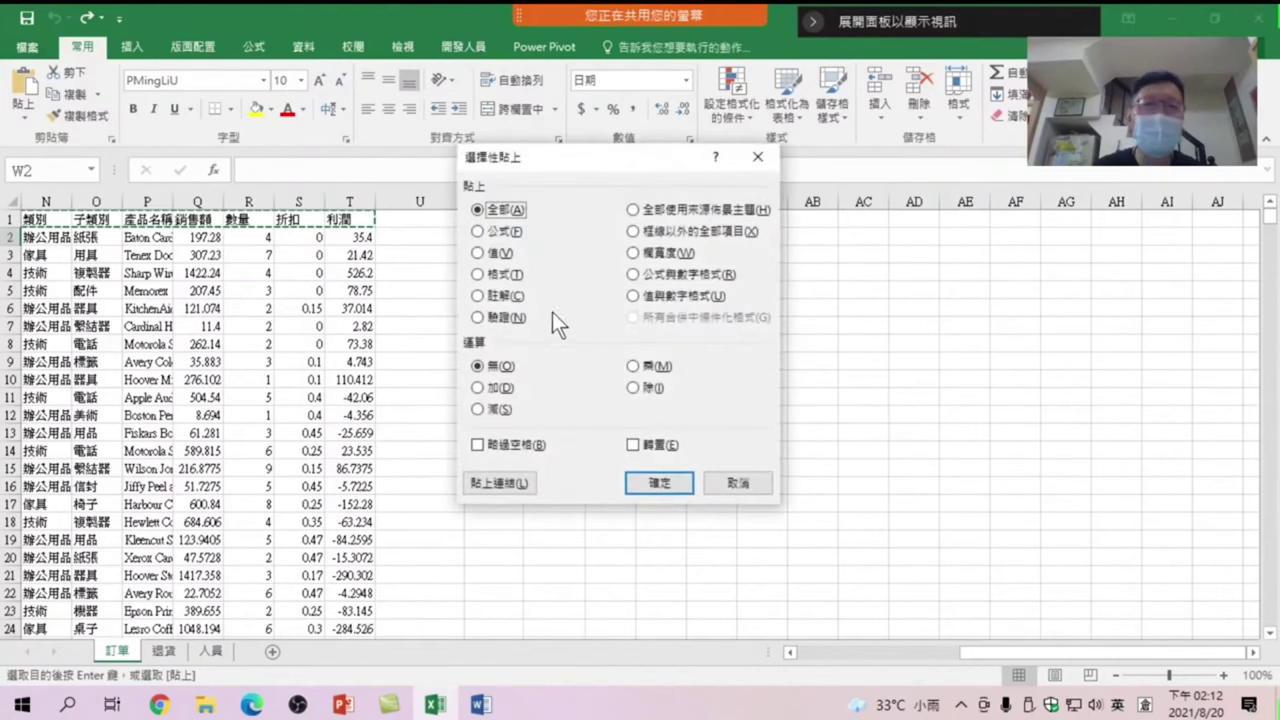
left_click(478, 252)
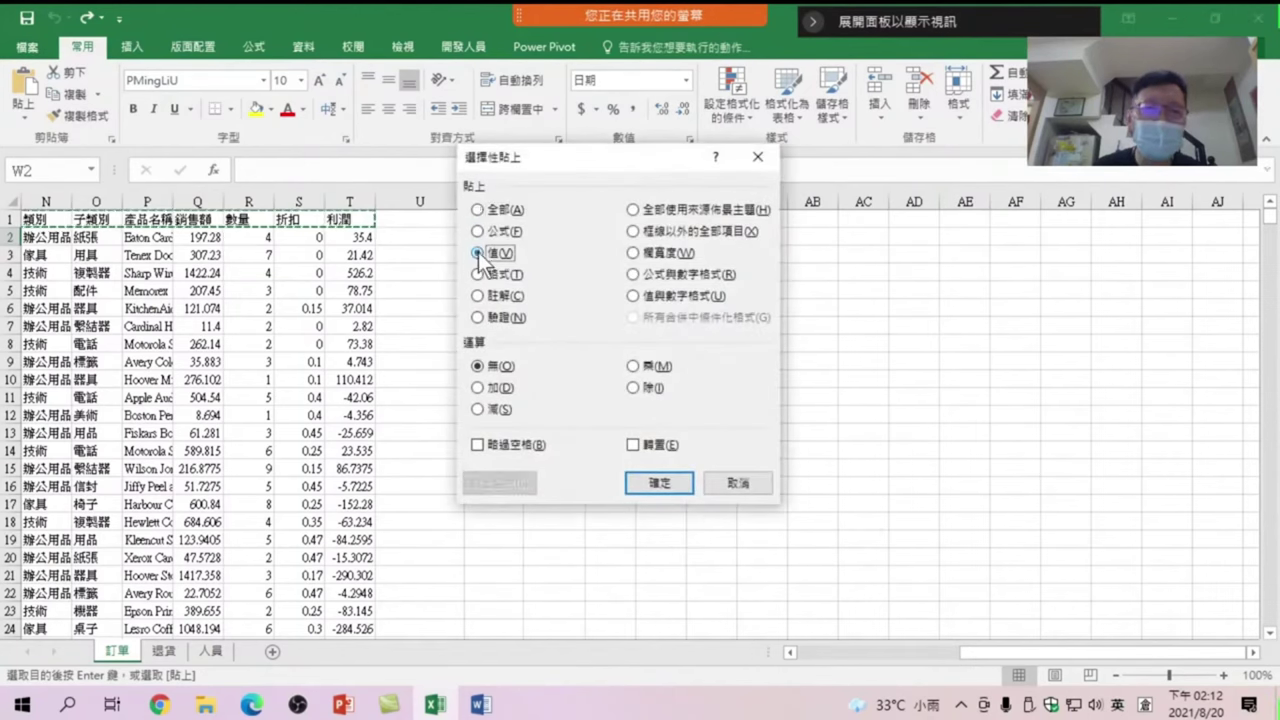
left_click(667, 490)
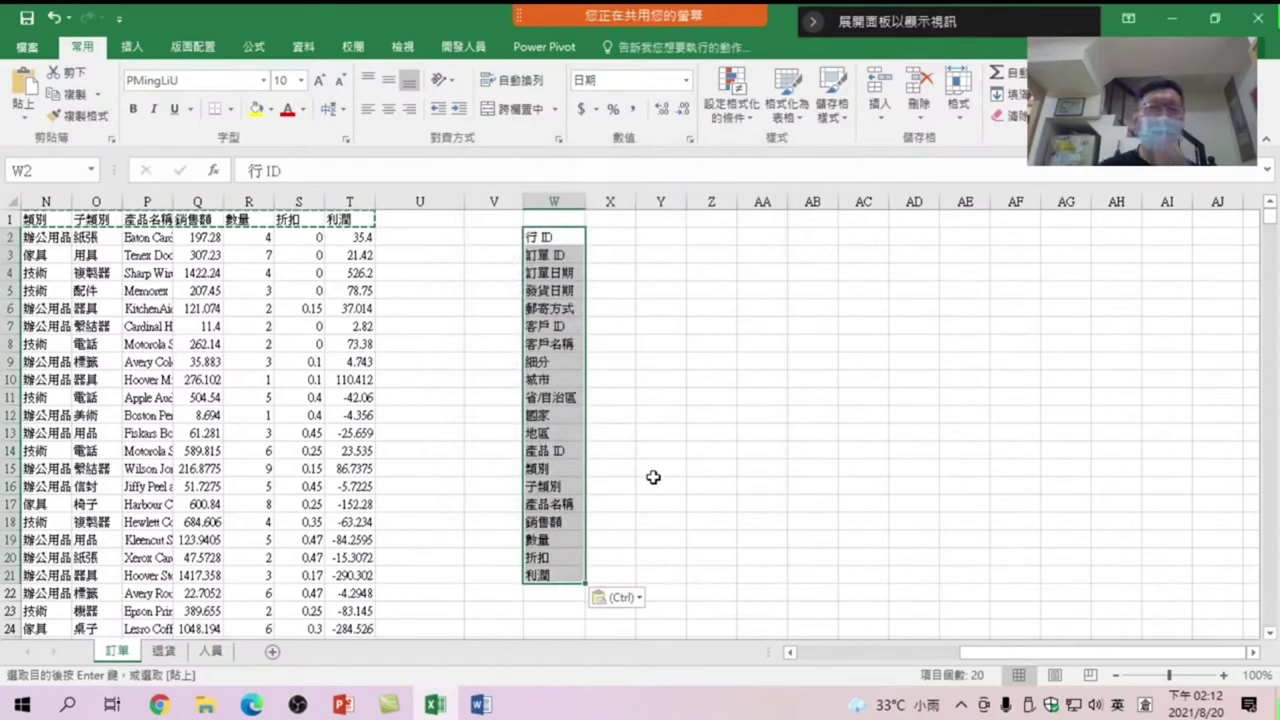
Add the headers 名稱 in W1 and 項目 in V1
left_click(553, 222)
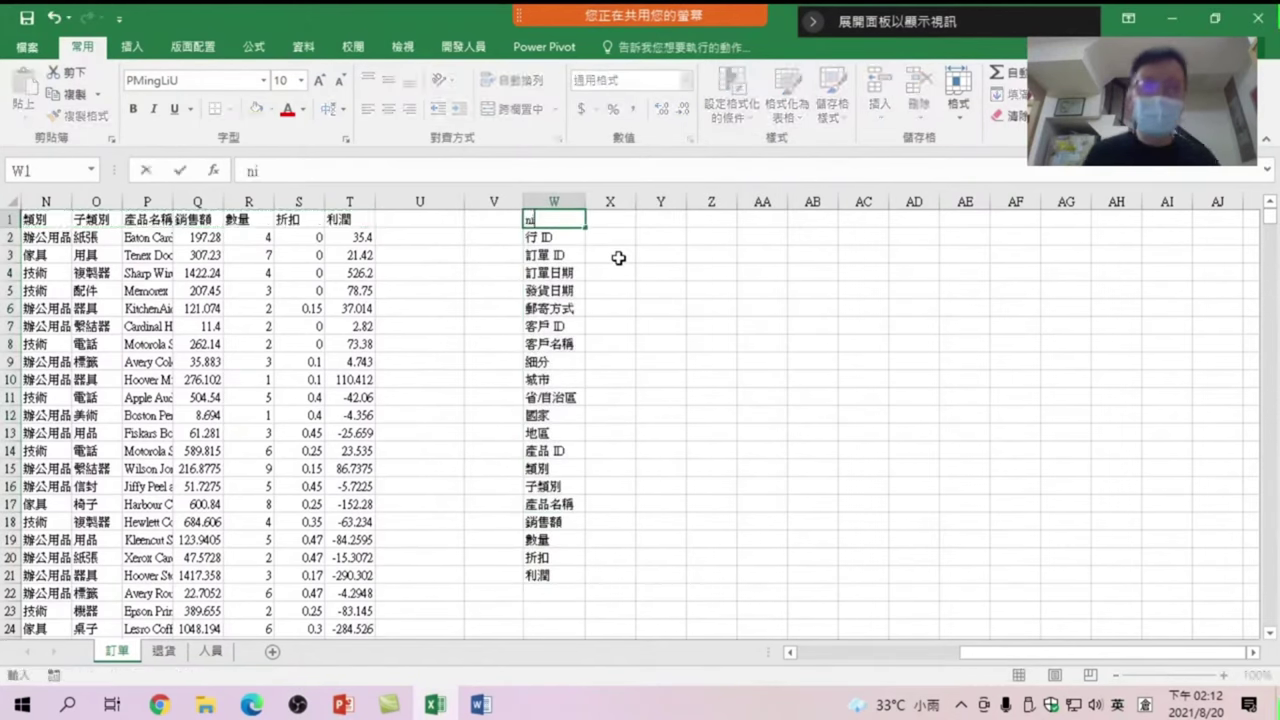
type("名竹木")
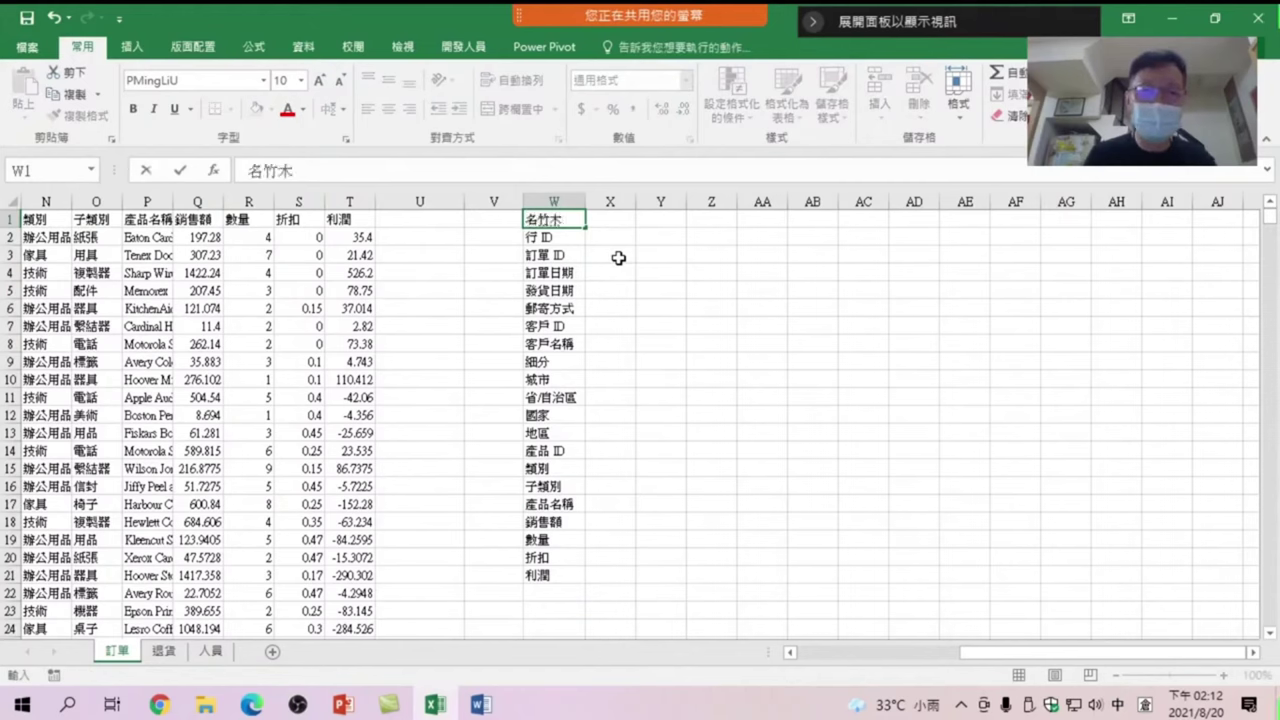
type("弓竹火")
key("space")
key("Left")
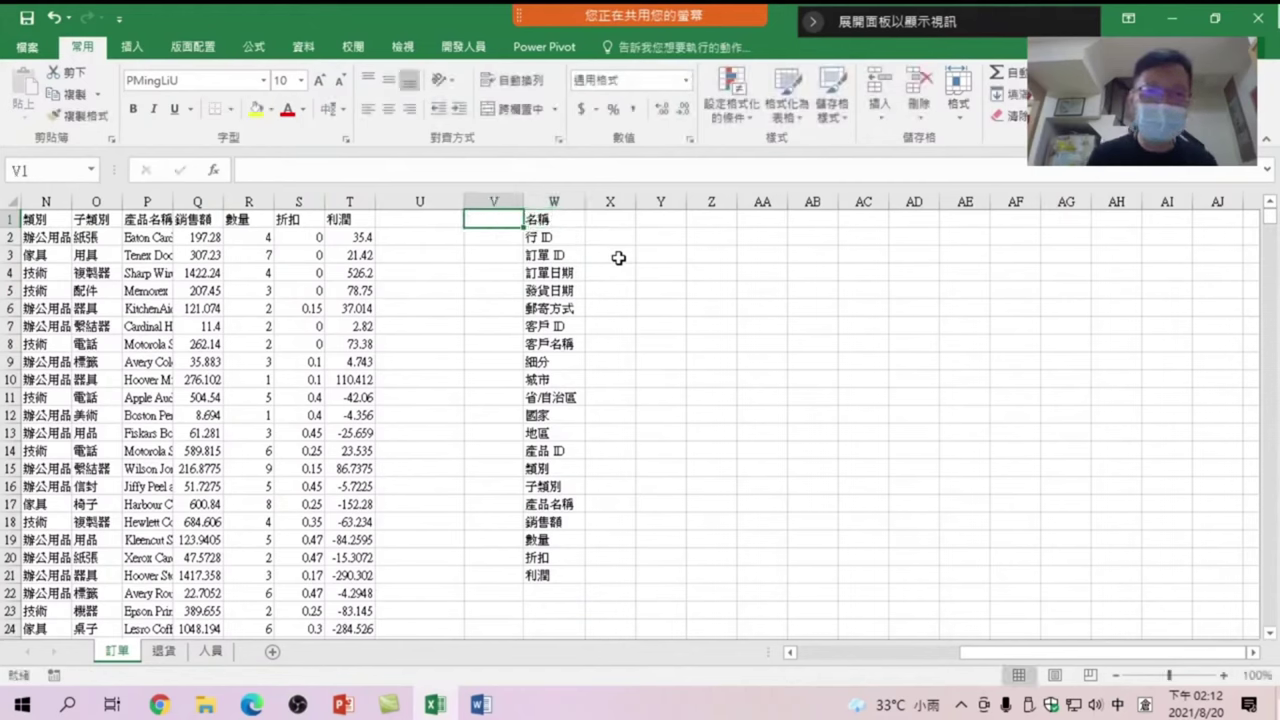
key("shift")
type("item")
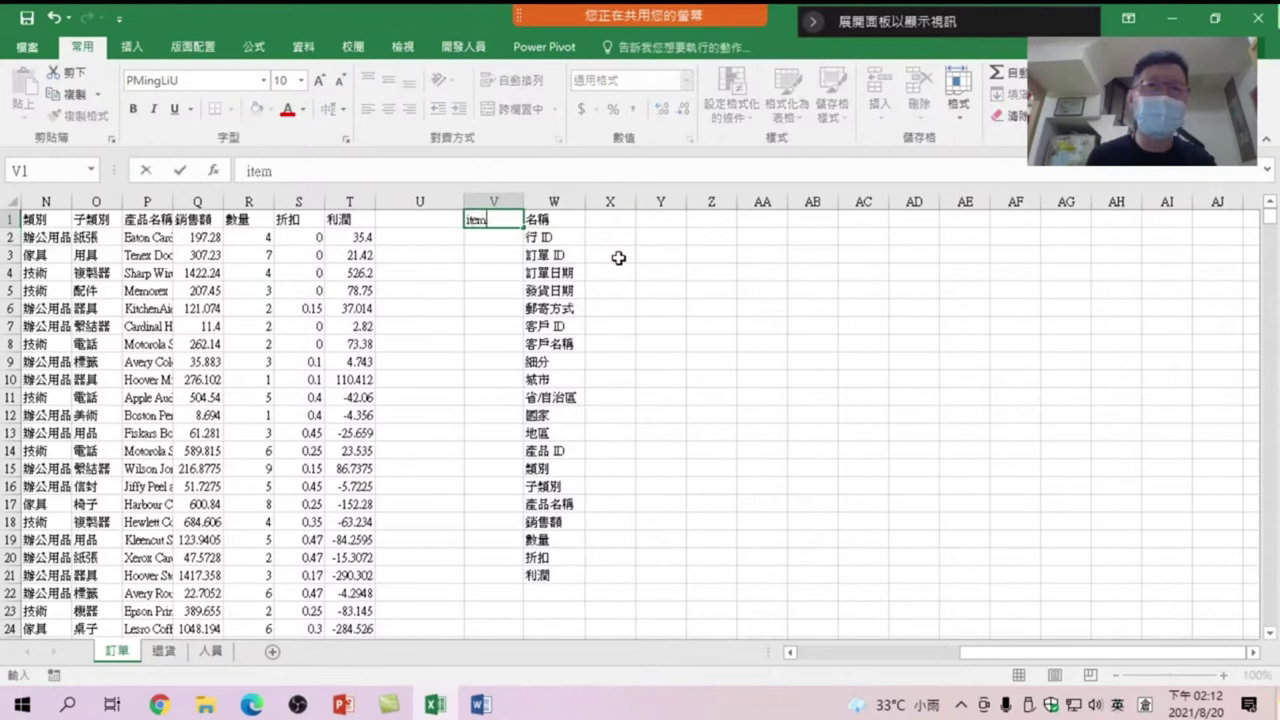
key("ctrl+Return")
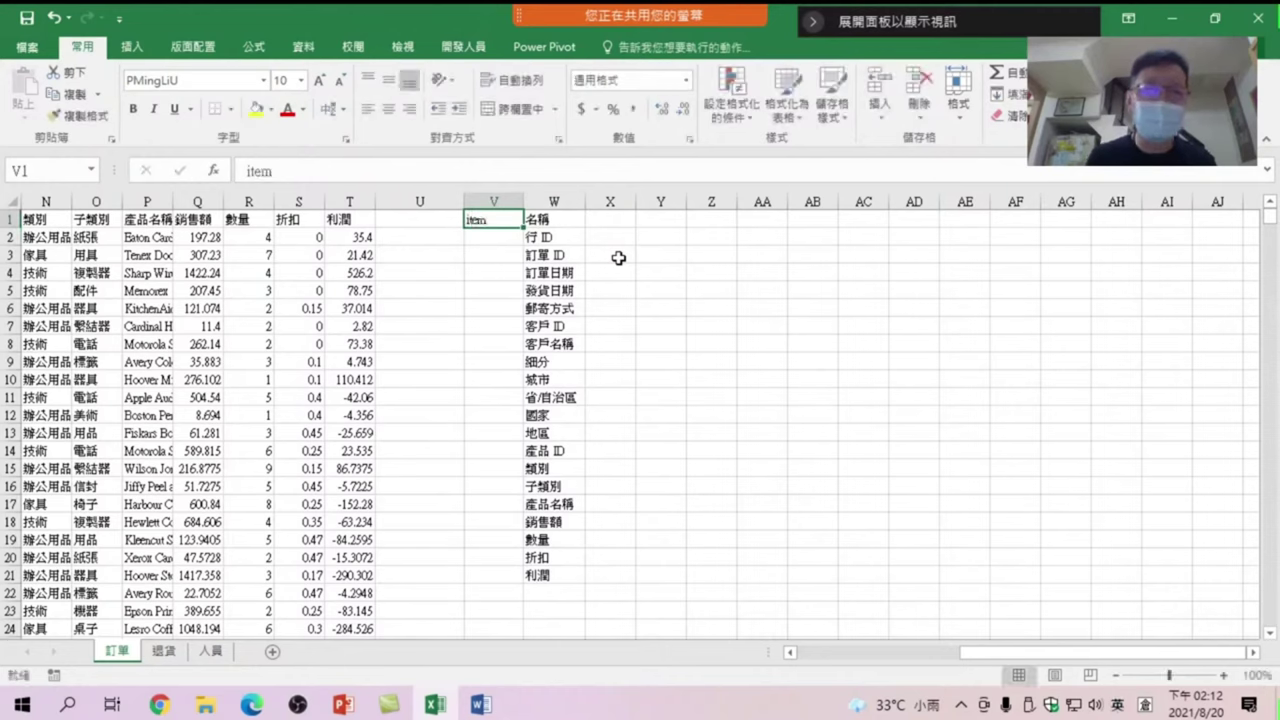
type("項目")
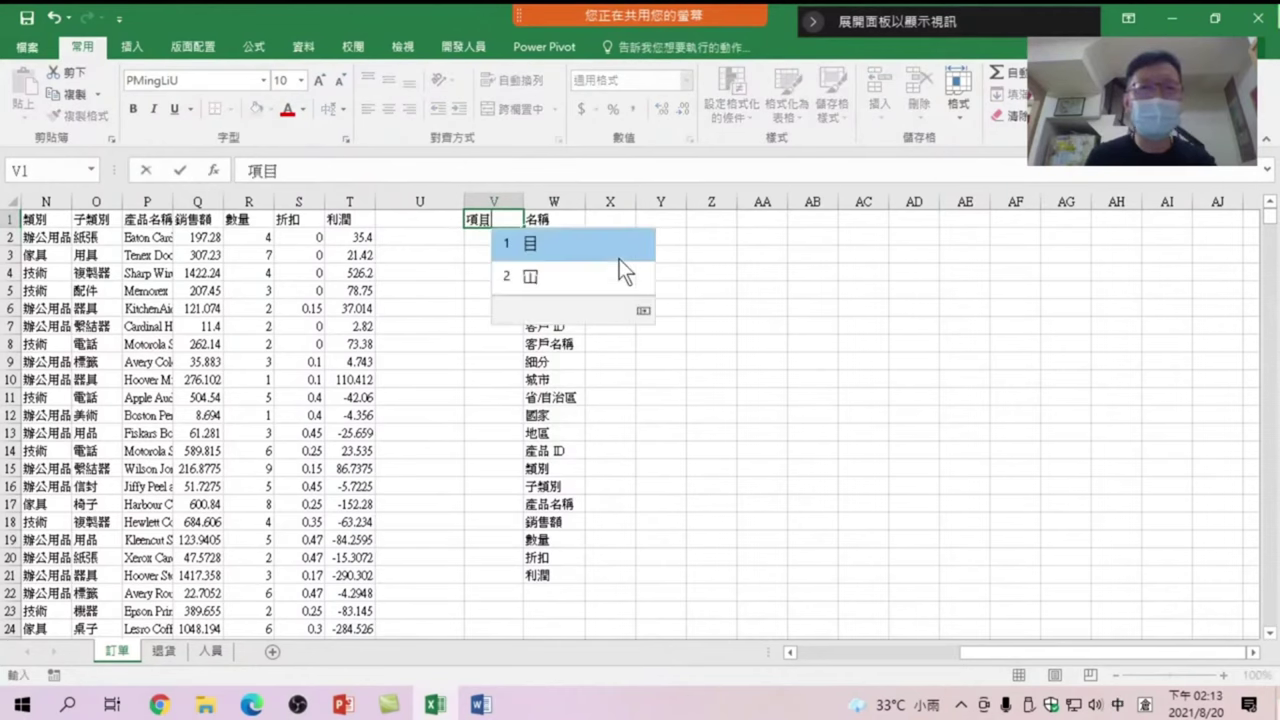
key("Return")
Enter 1 and 2 in column V, format it as General, and extend the numbering series
type("1")
key("Return")
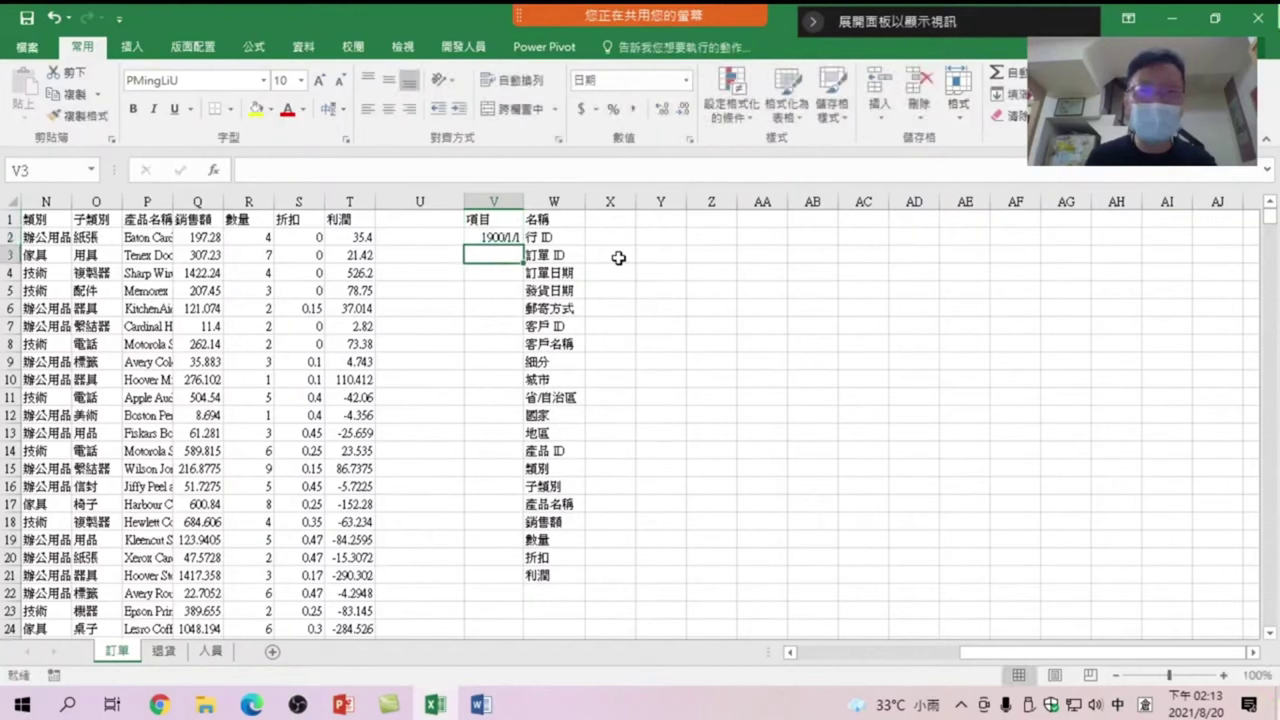
type("2")
key("Return")
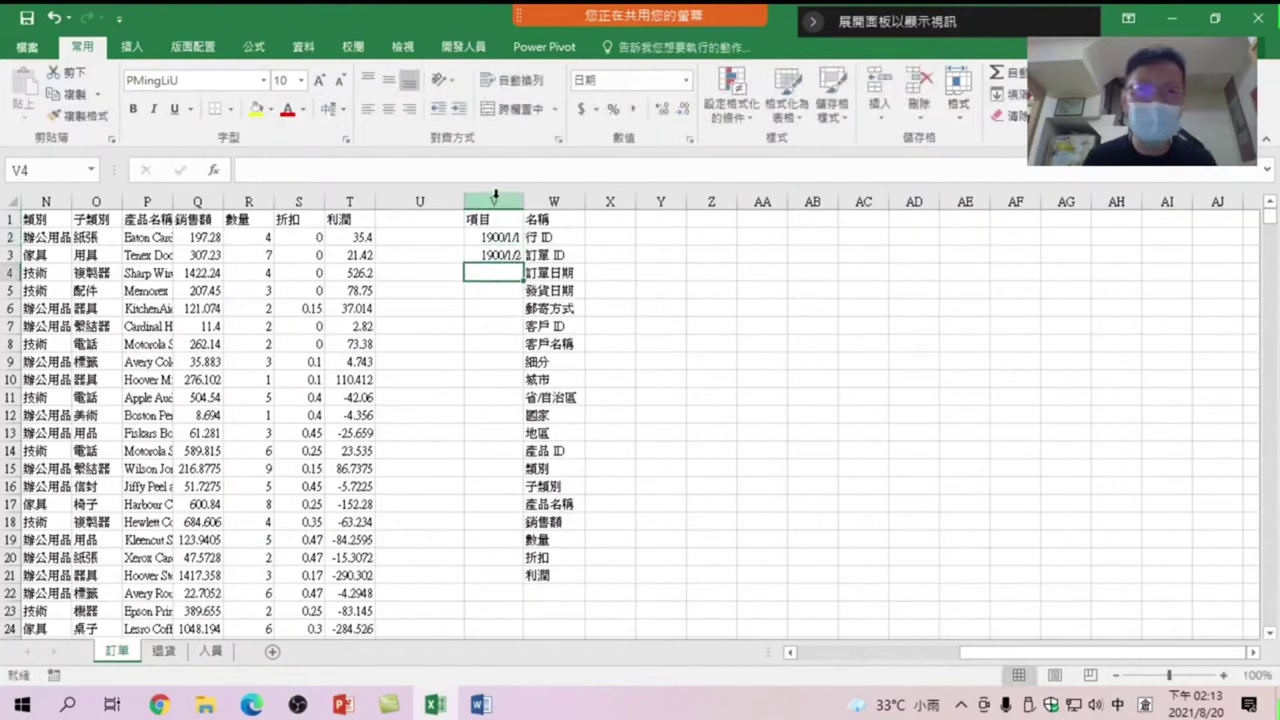
left_click(495, 199)
left_click(686, 79)
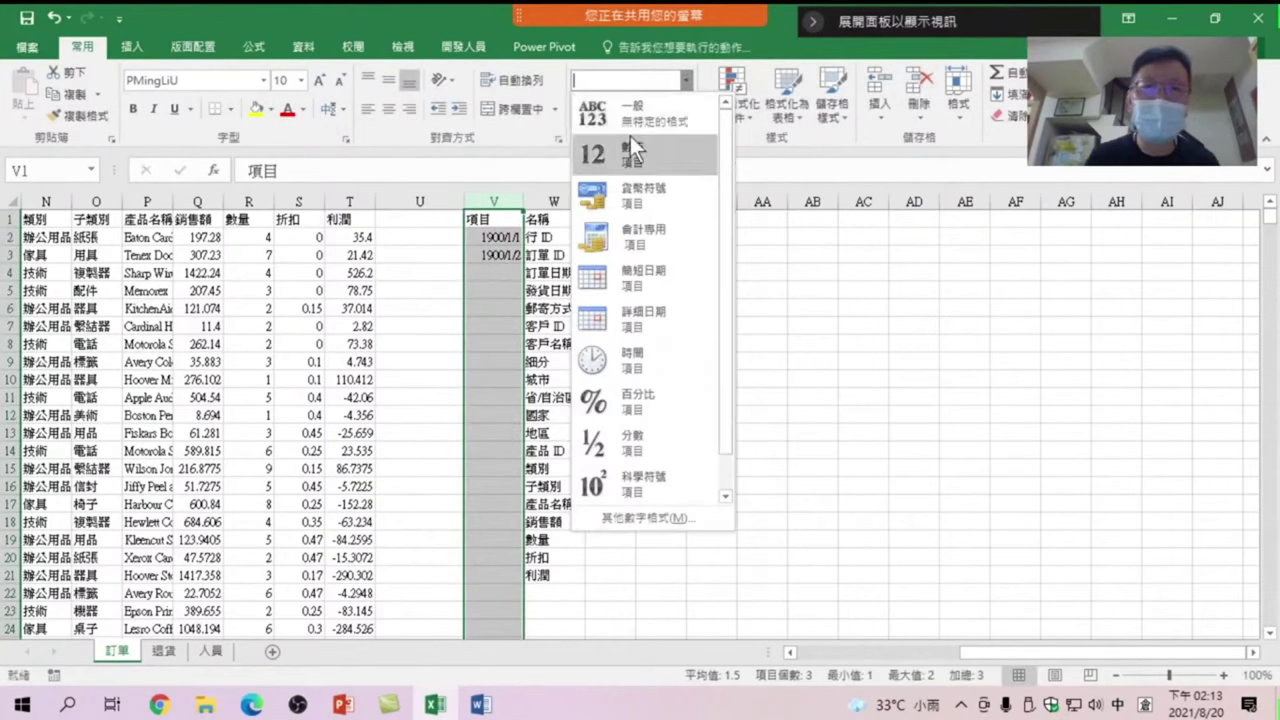
left_click(633, 112)
left_click_drag(495, 238, 520, 583)
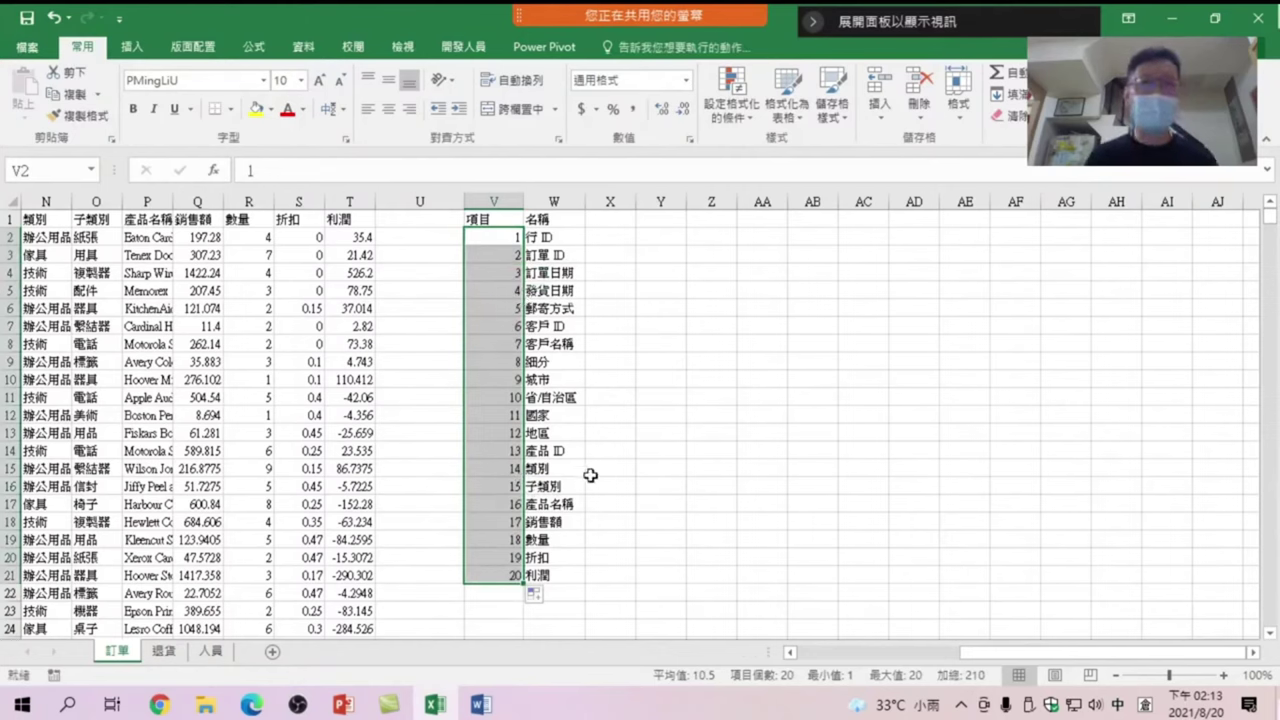
Enter 類型 as the X1 header, zoom the sheet to 130%, and select X2
left_click(612, 219)
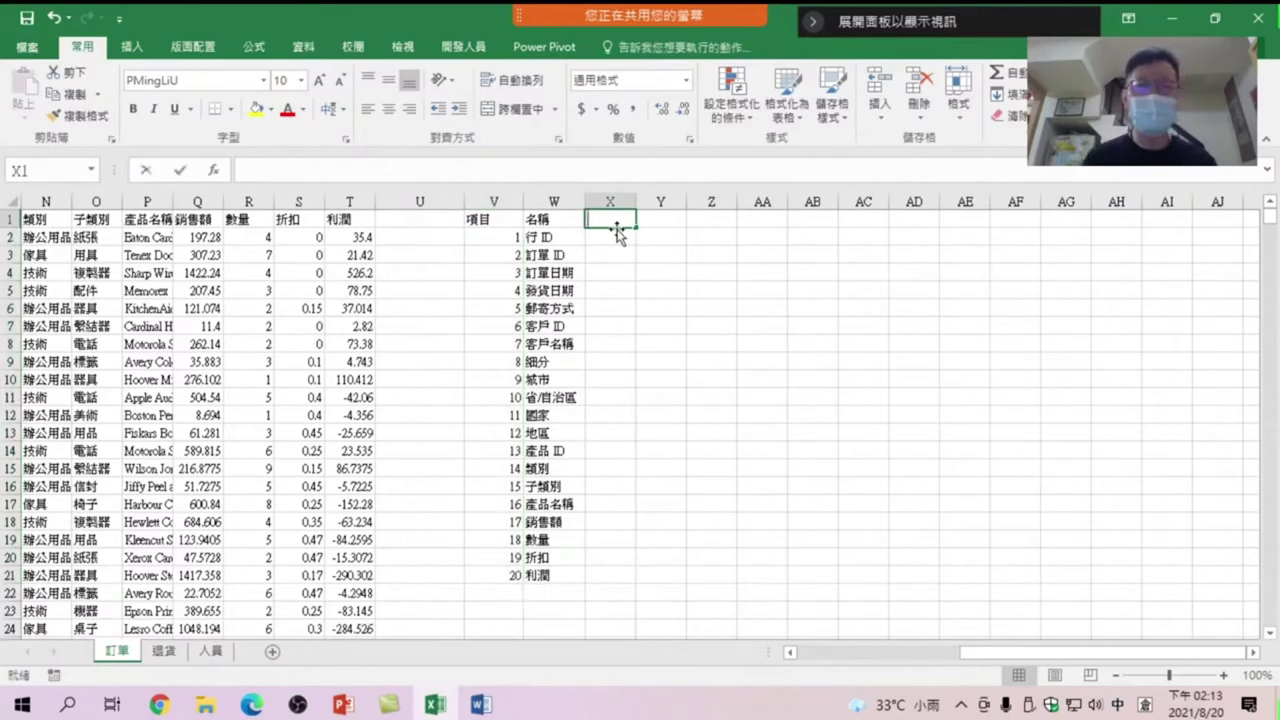
type("類別")
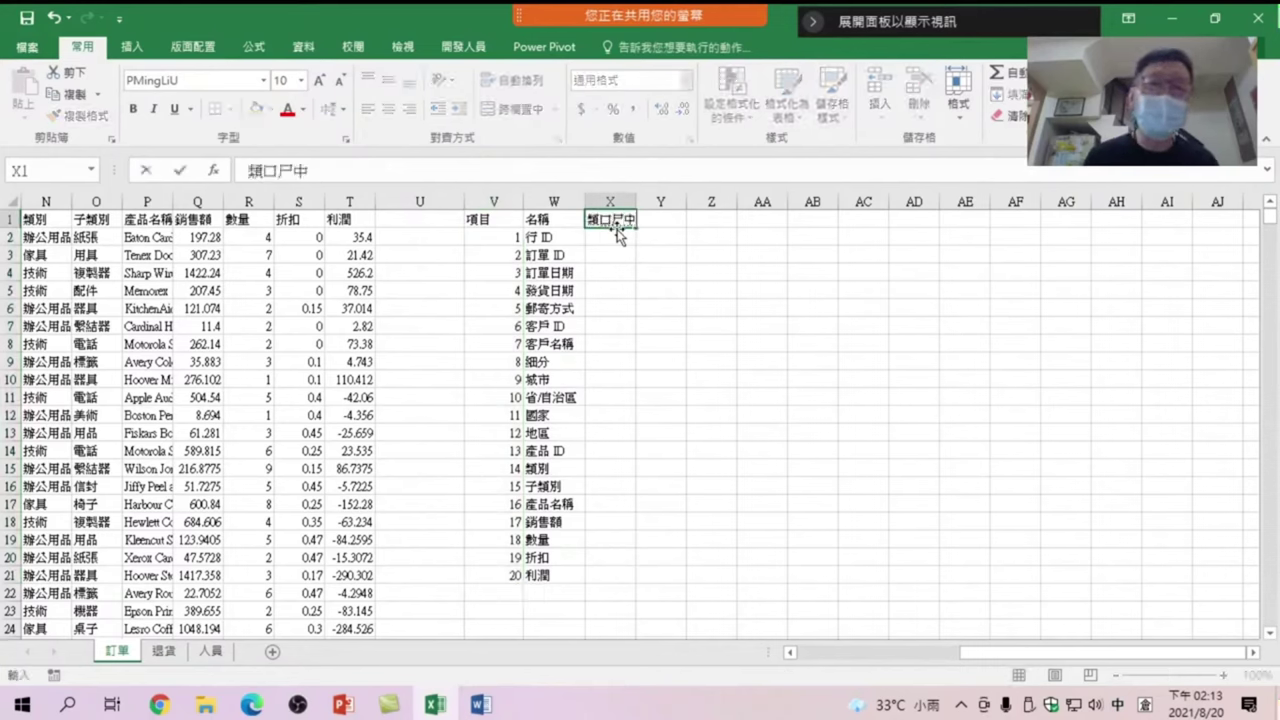
key("Return")
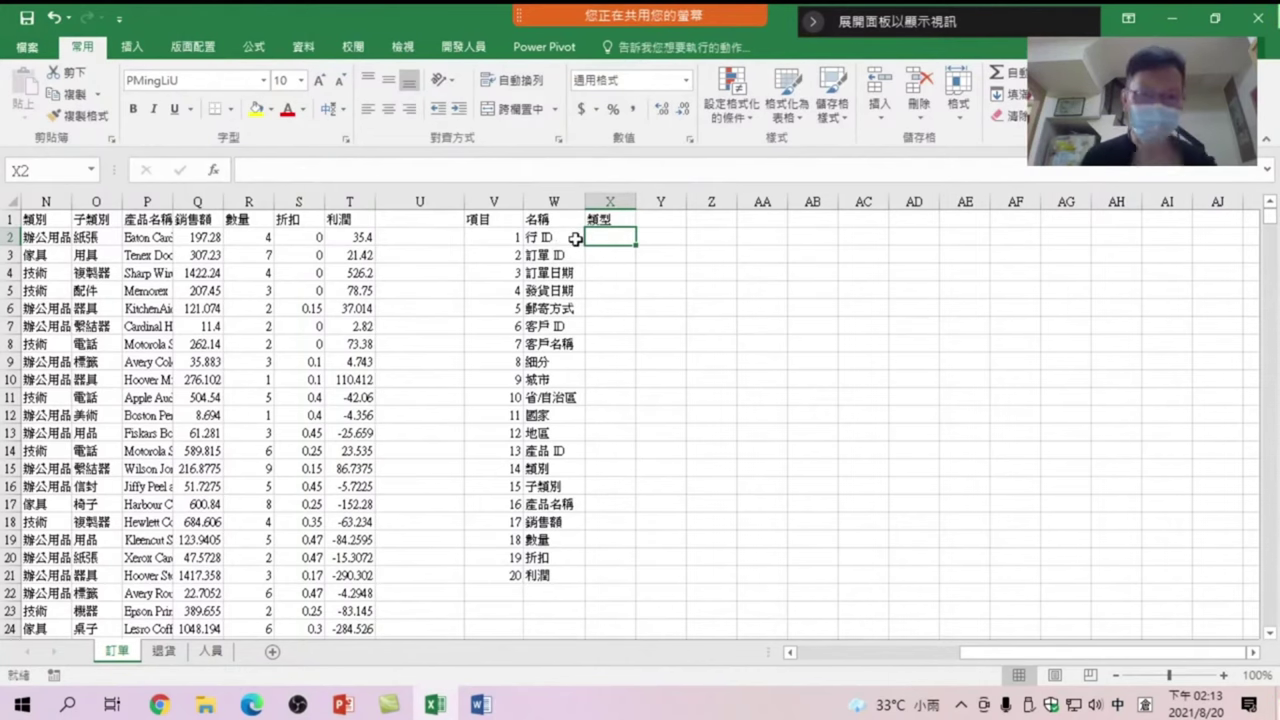
left_click(1223, 675)
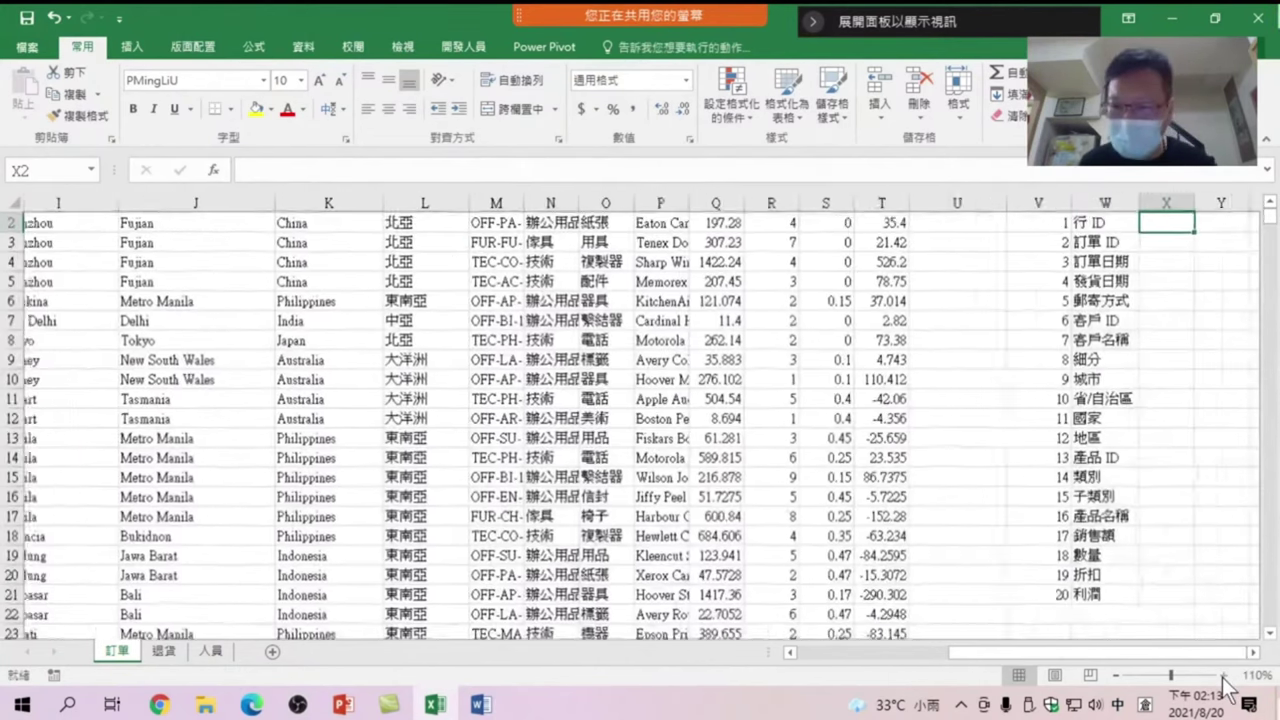
left_click(1223, 675)
left_click(1223, 675)
scroll(1105, 432, "up", 1)
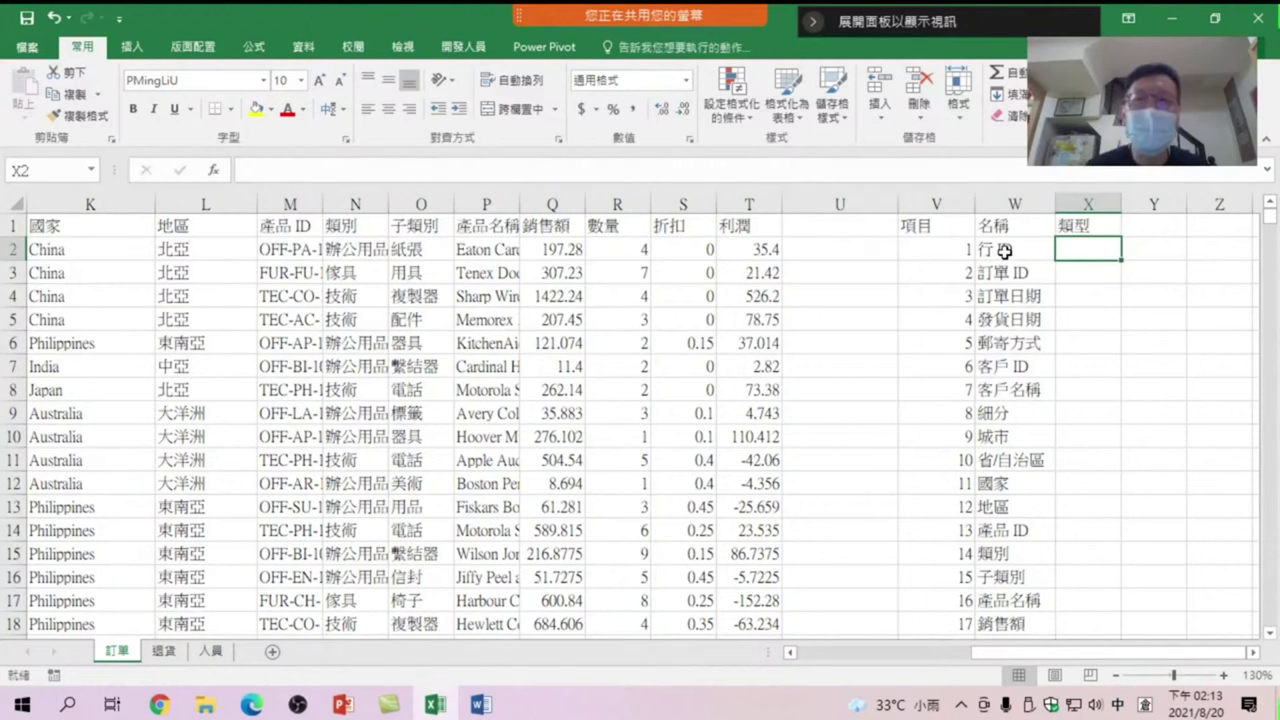
key("ctrl+Home")
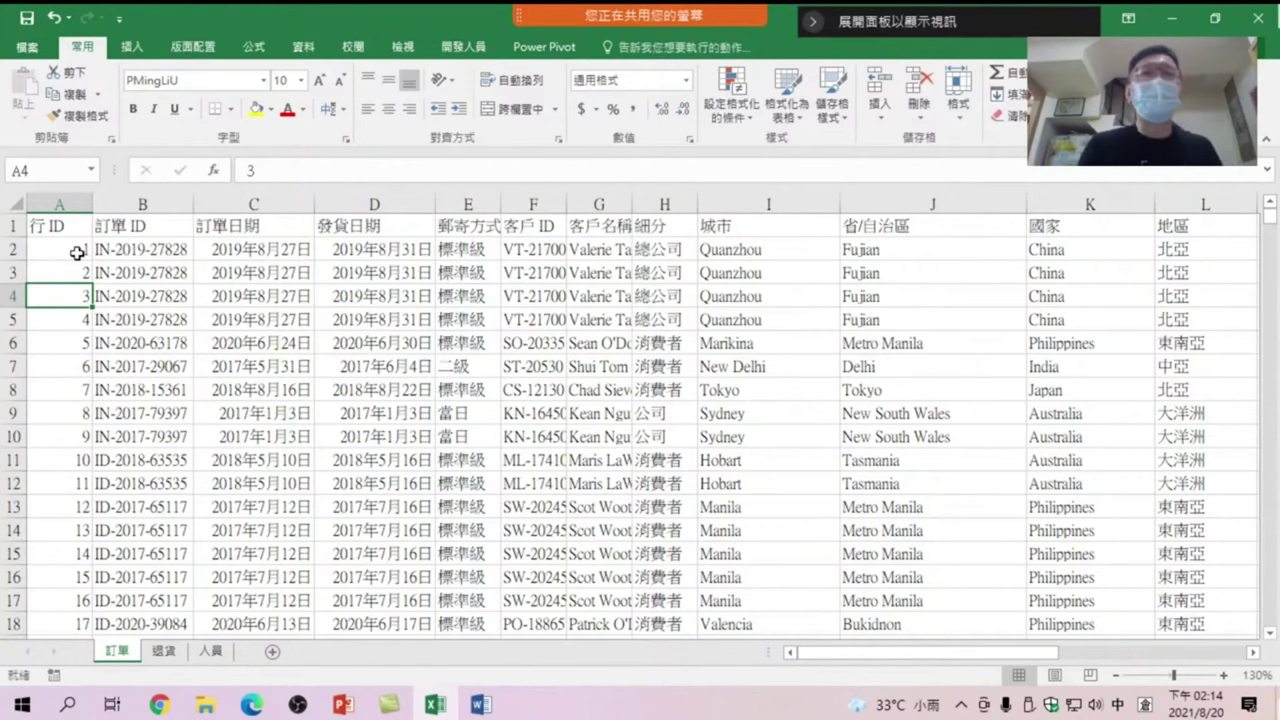
left_click_drag(923, 652, 1157, 651)
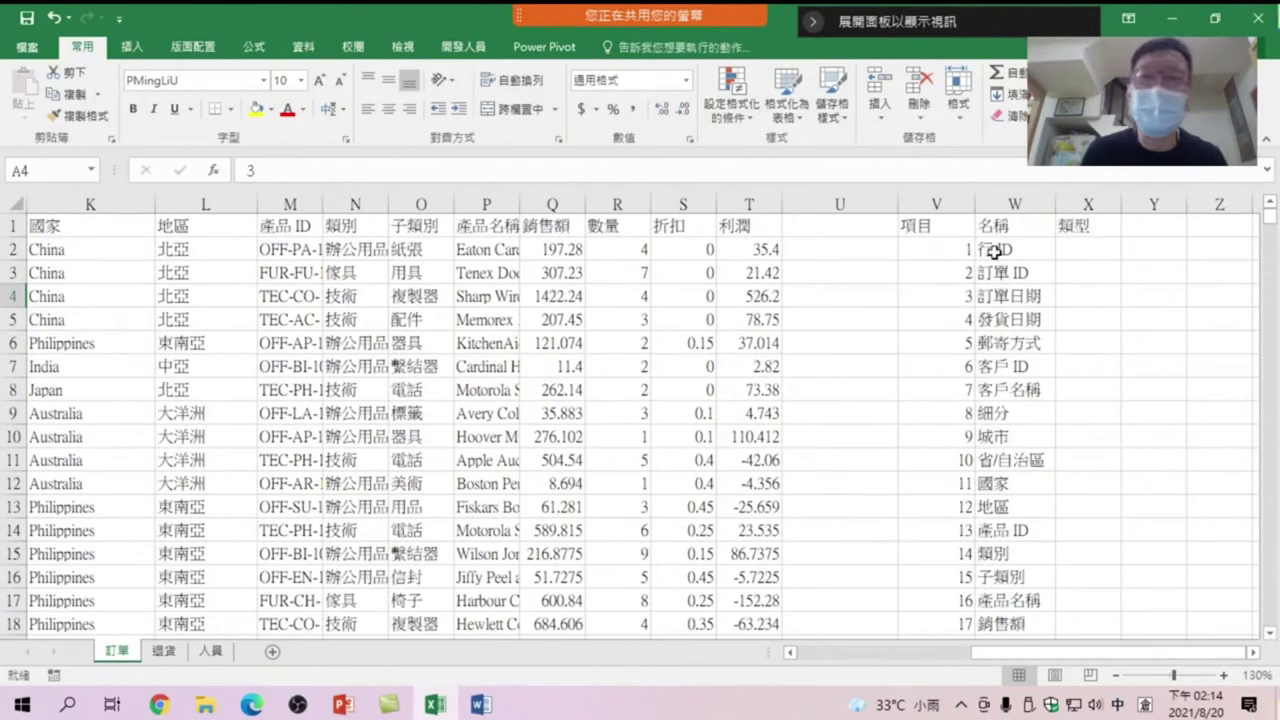
left_click(1071, 247)
Enter 文字 in X2, fill it down to X21, then check the B2 and C2 values
type("ㄏ")
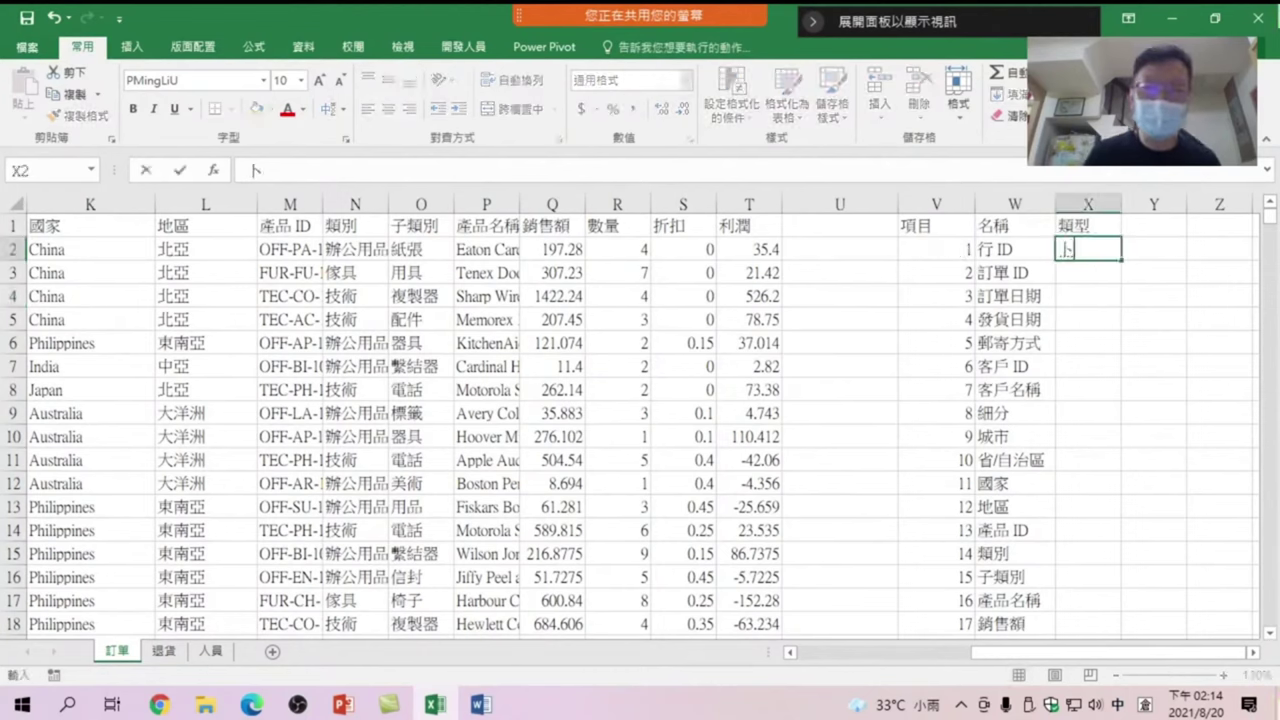
type("文字")
key("Return")
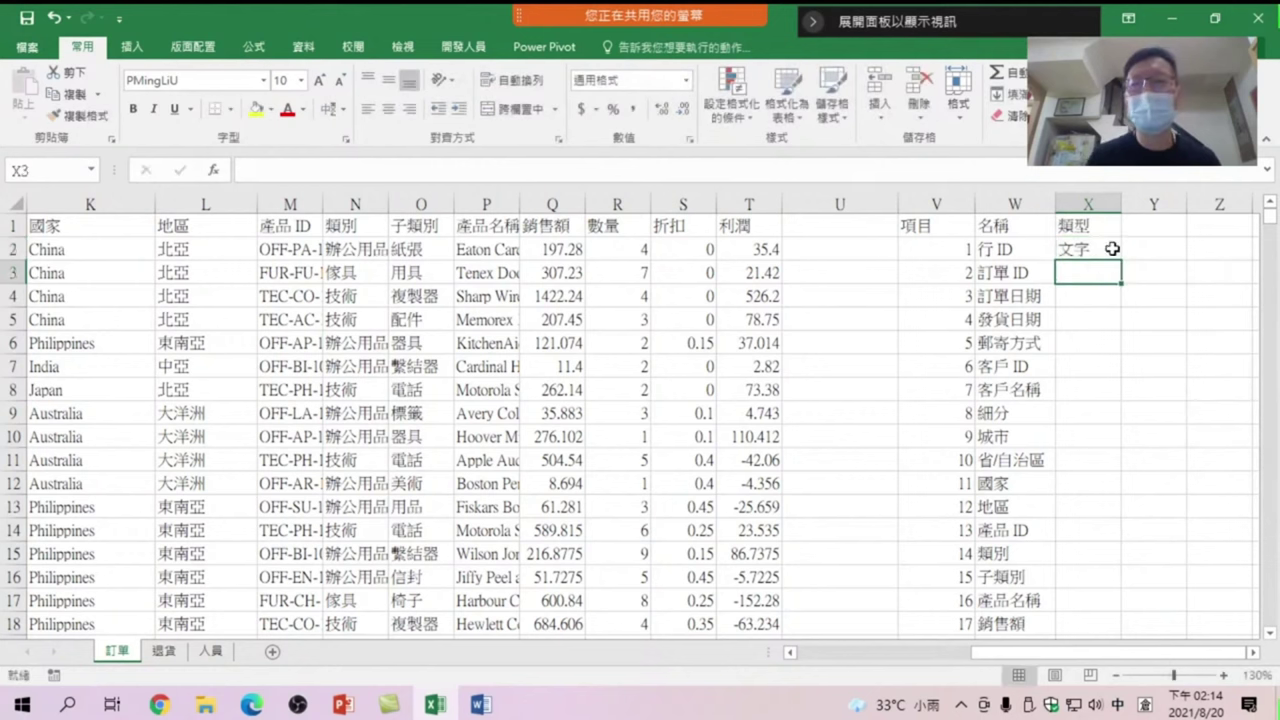
left_click(1094, 249)
double_click(1122, 261)
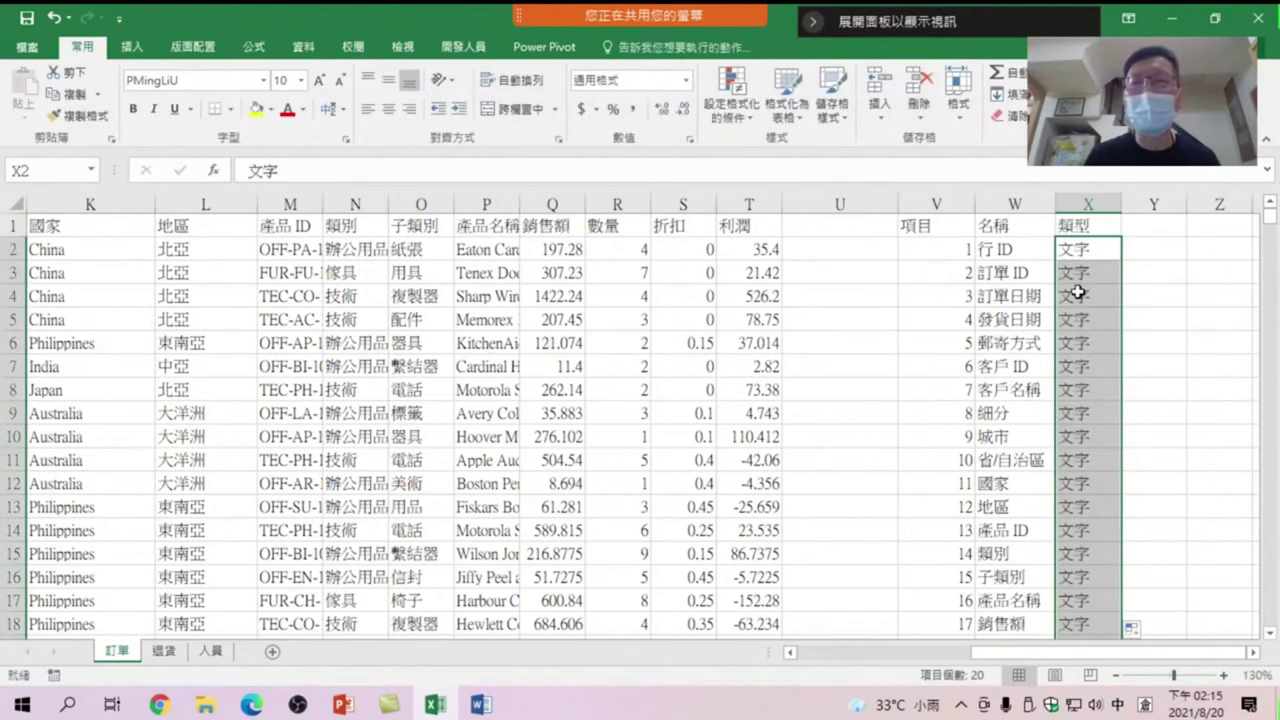
left_click_drag(1026, 649, 804, 655)
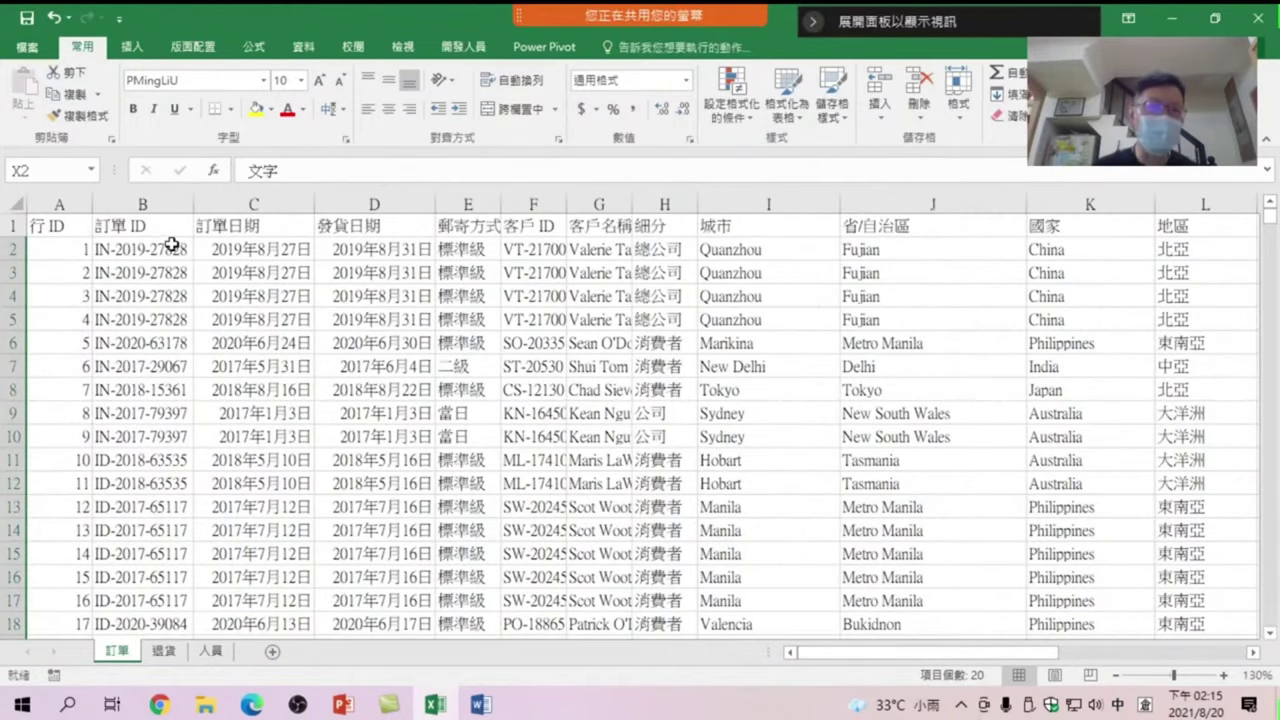
left_click(170, 250)
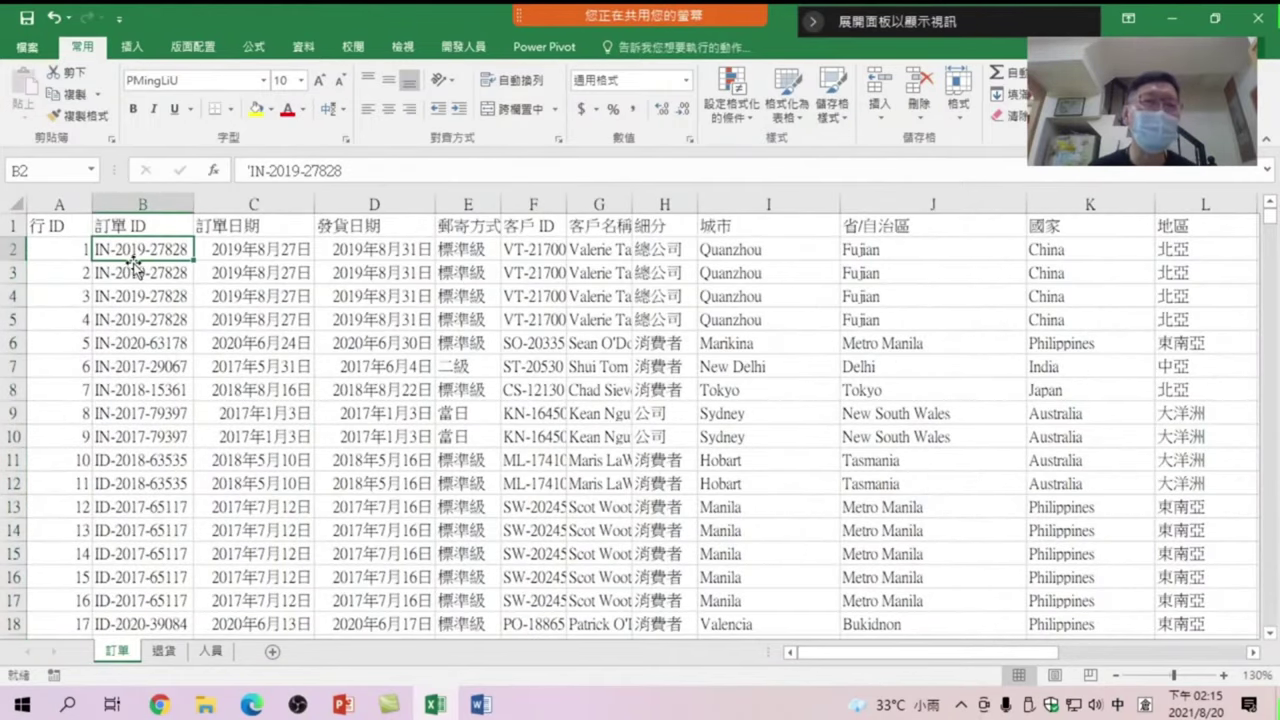
left_click(235, 247)
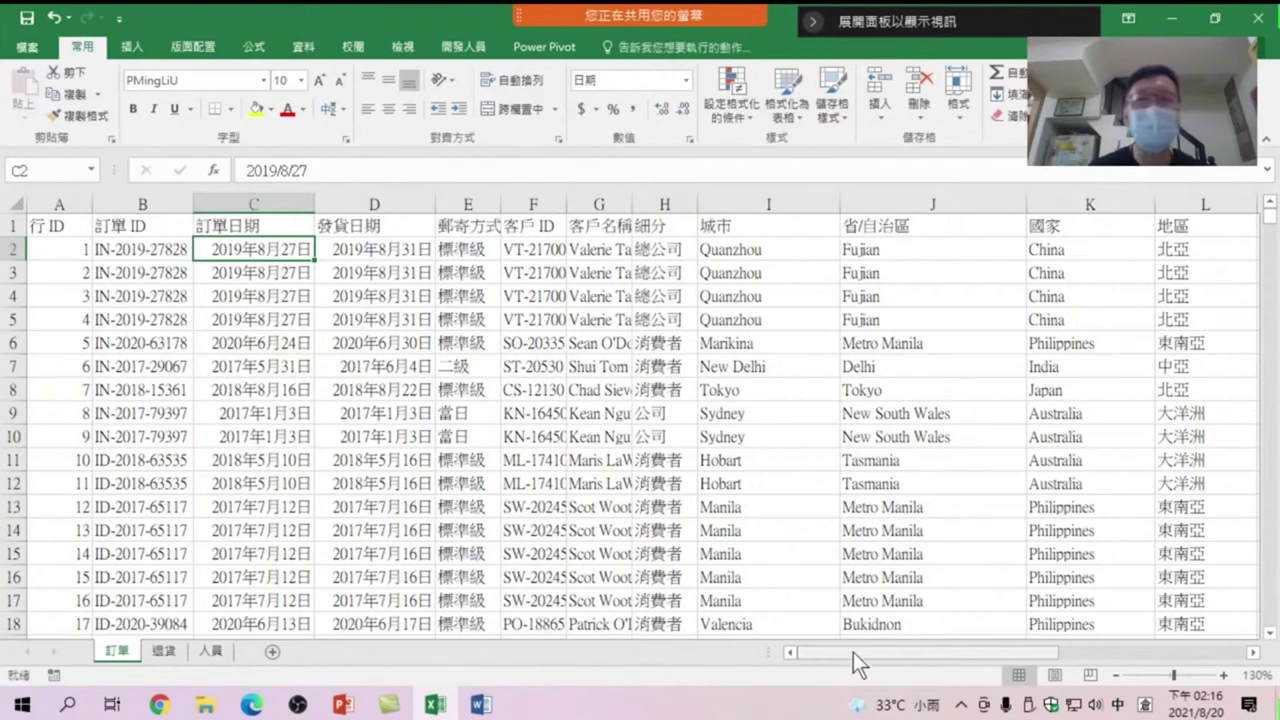
Mark 訂單日期 and 發貨日期 as 日期 in X4:X5
left_click_drag(853, 652, 1068, 654)
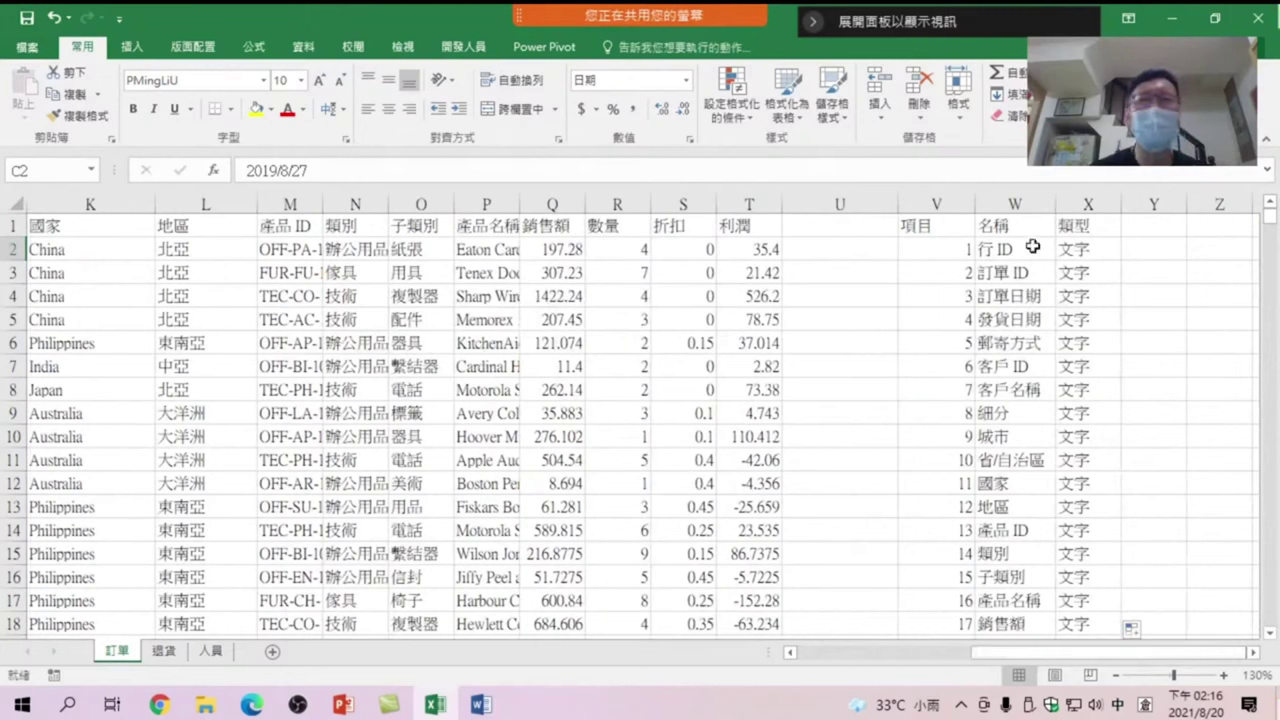
left_click(1078, 296)
type("日期")
key("Return")
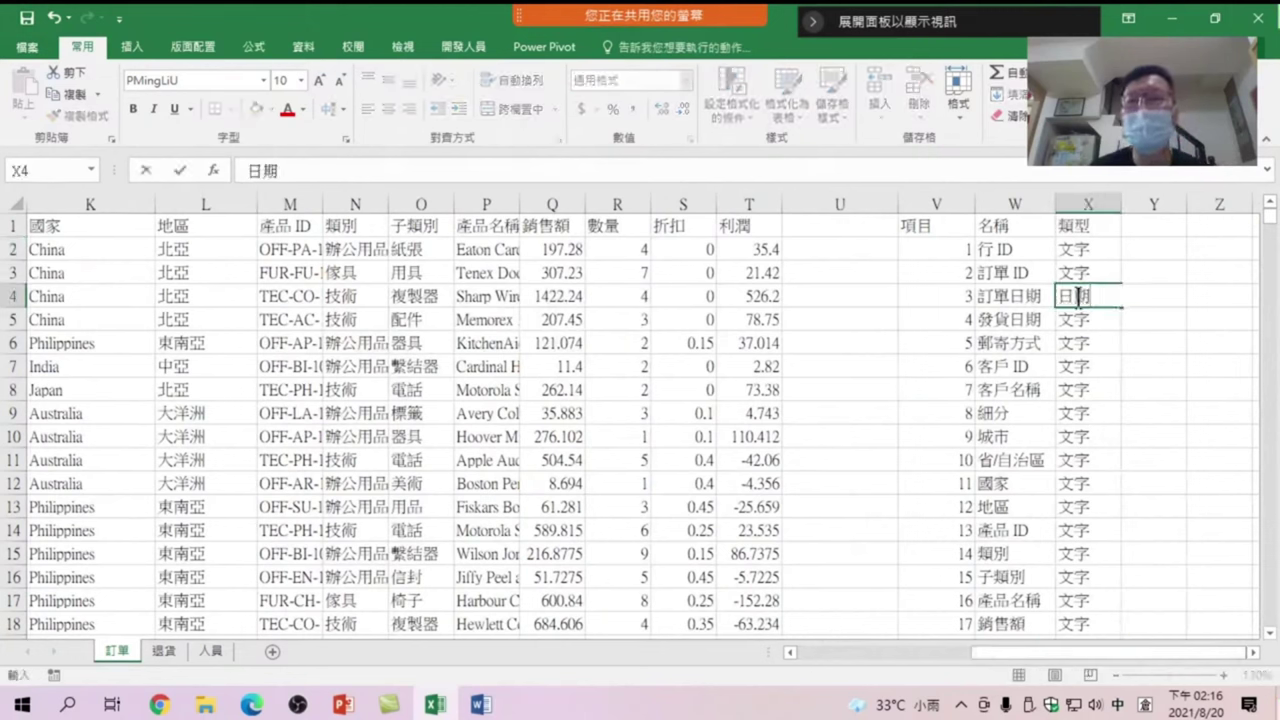
key("Return")
left_click(1105, 296)
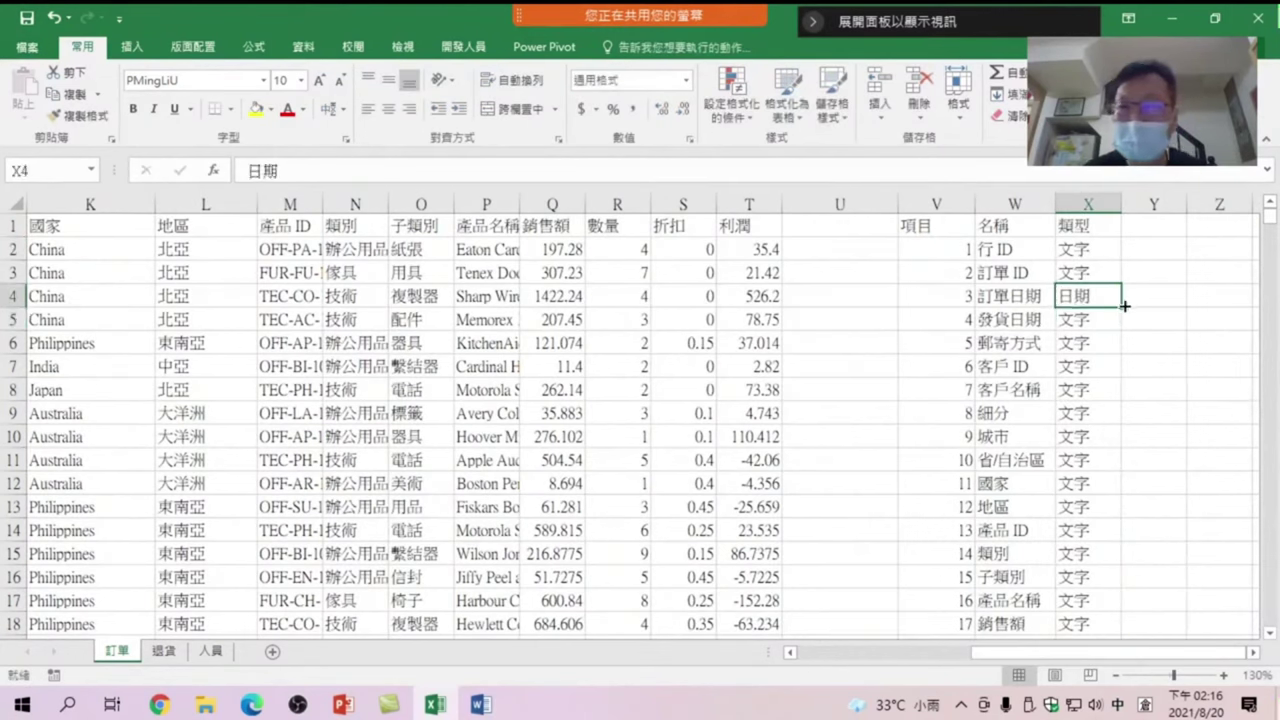
left_click_drag(1121, 307, 1120, 332)
left_click(1088, 319)
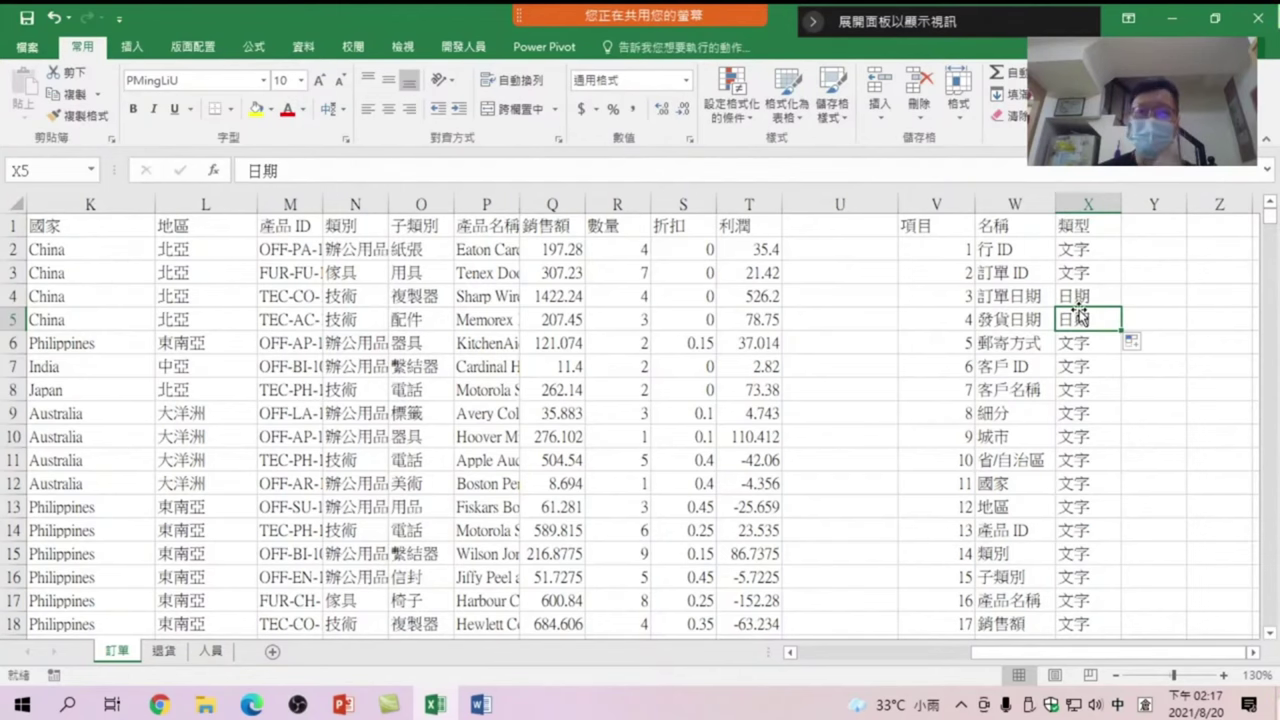
Set 數量 and the other numeric fields' types to 數值
scroll(1084, 340, "down", 1)
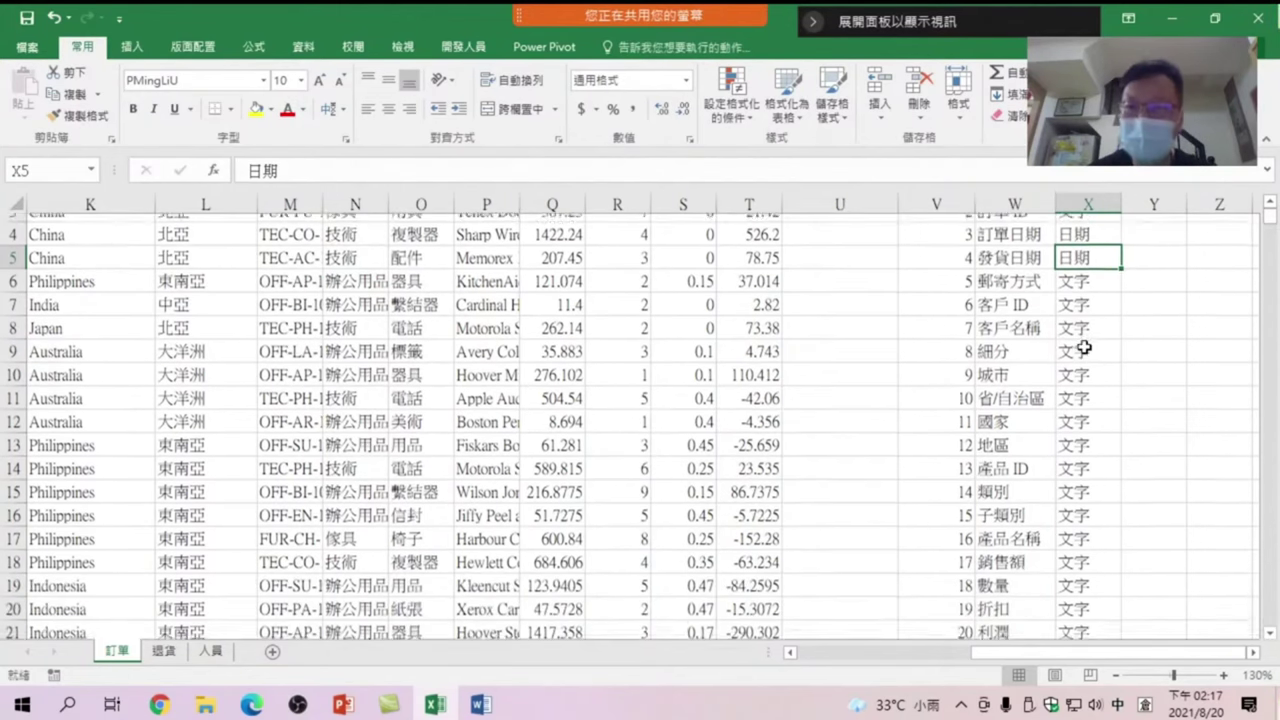
mouse_move(1011, 272)
left_mouse_down()
mouse_move(1027, 302)
mouse_move(1014, 570)
left_mouse_up()
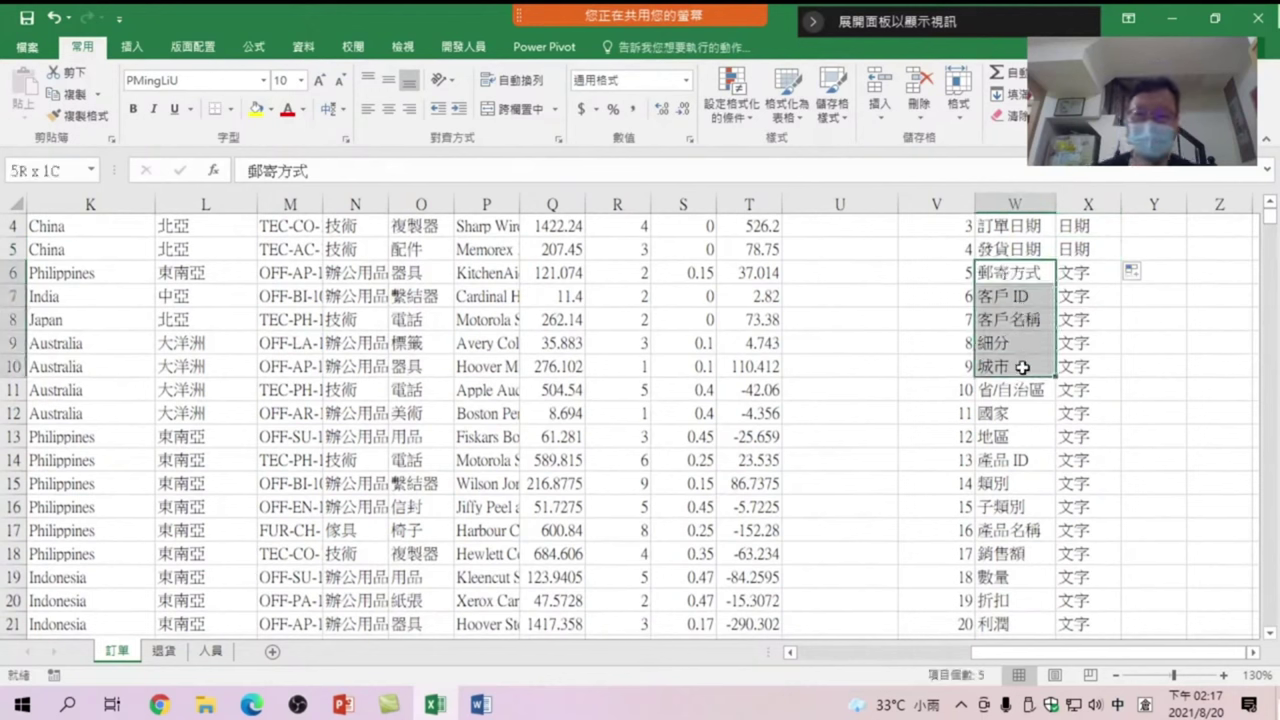
left_click(1014, 570)
left_click(1083, 578)
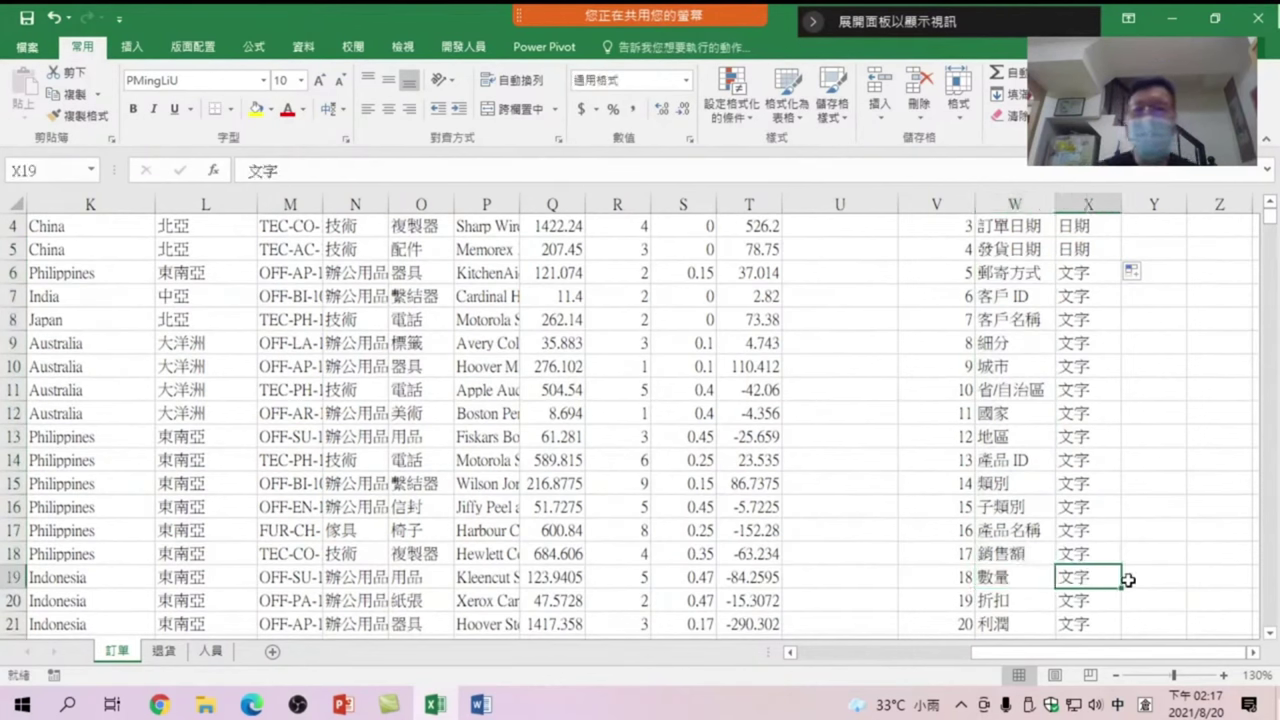
type("數值")
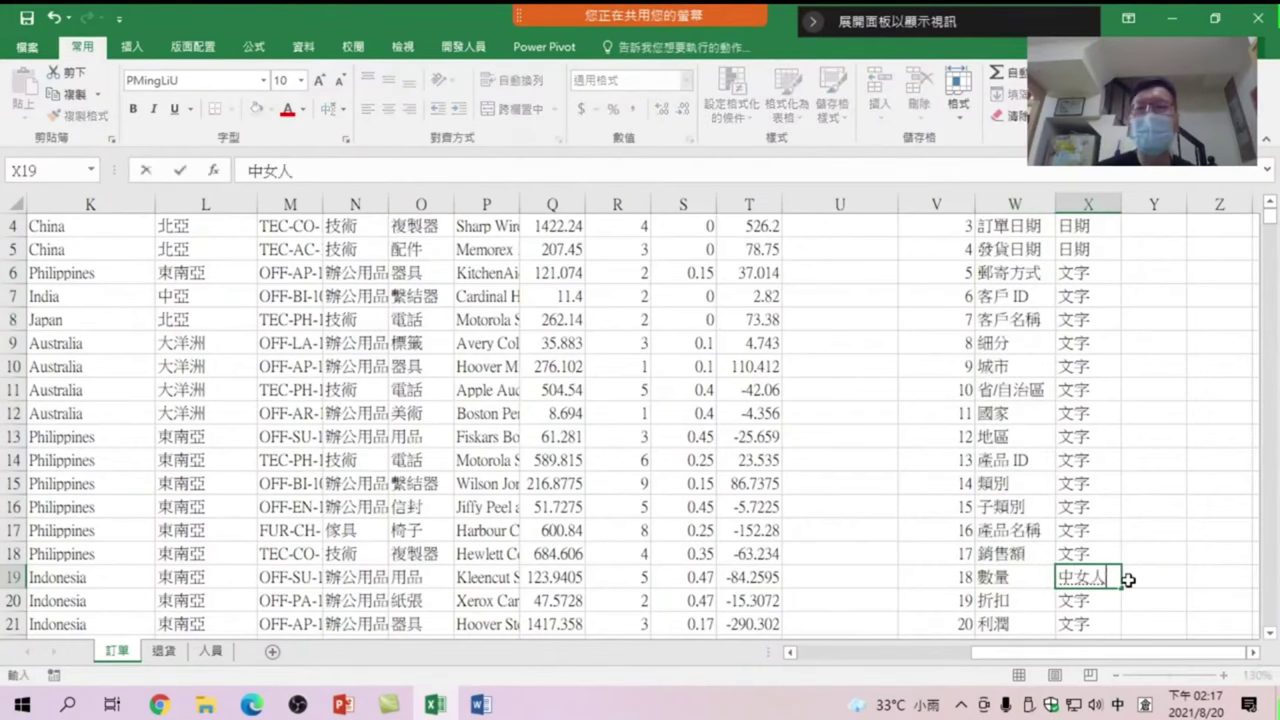
key("Return")
scroll(1020, 552, "down", 2)
left_click(1089, 509)
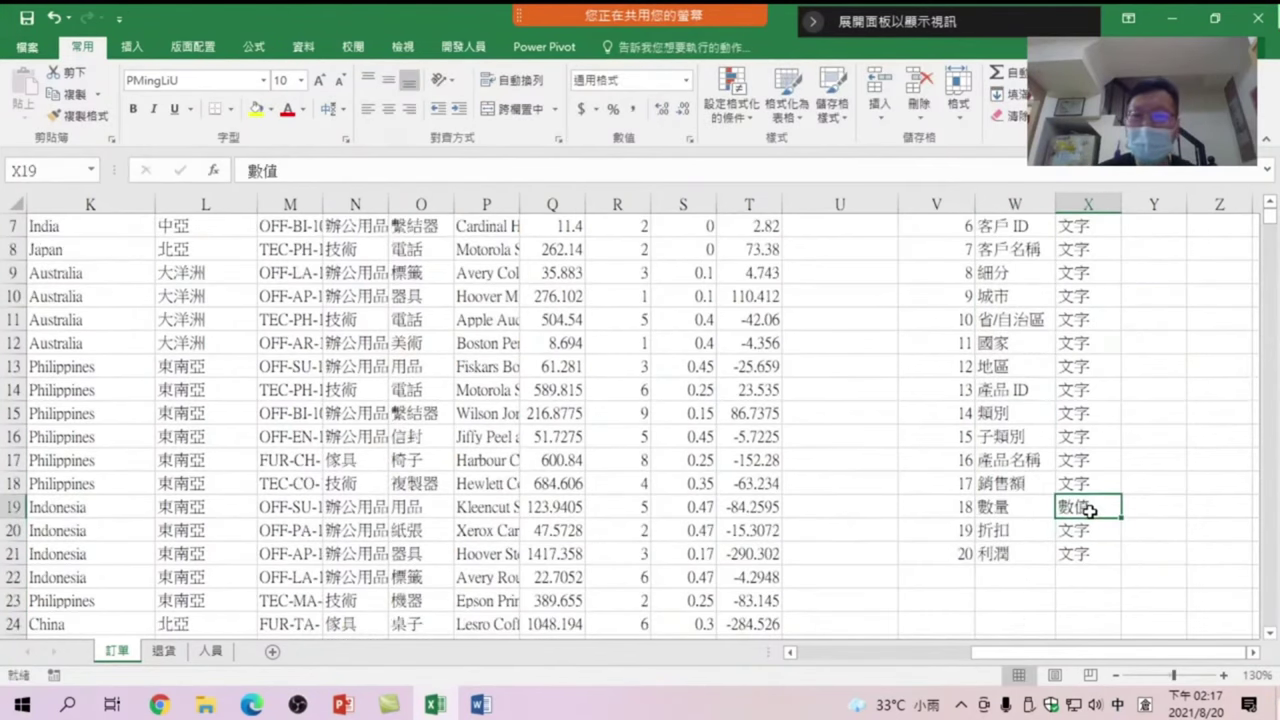
mouse_move(1122, 518)
left_mouse_down()
mouse_move(1120, 486)
mouse_move(1120, 562)
left_mouse_up()
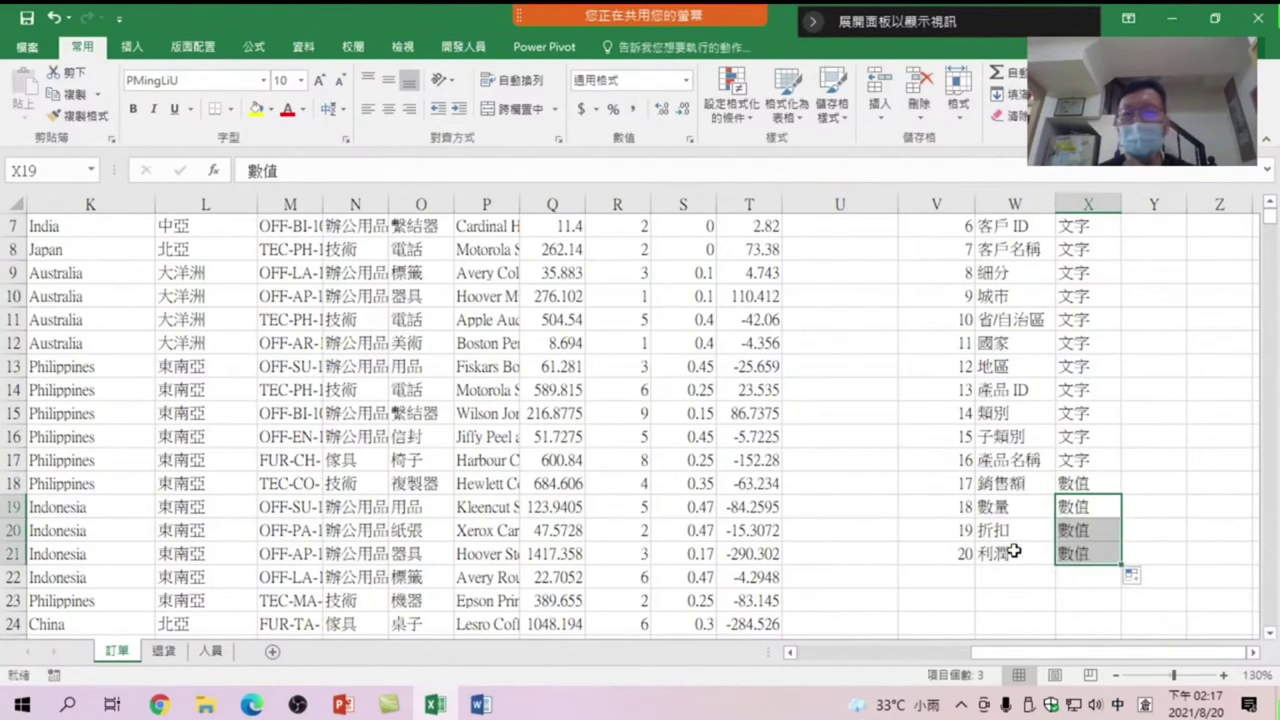
scroll(1028, 533, "up", 2)
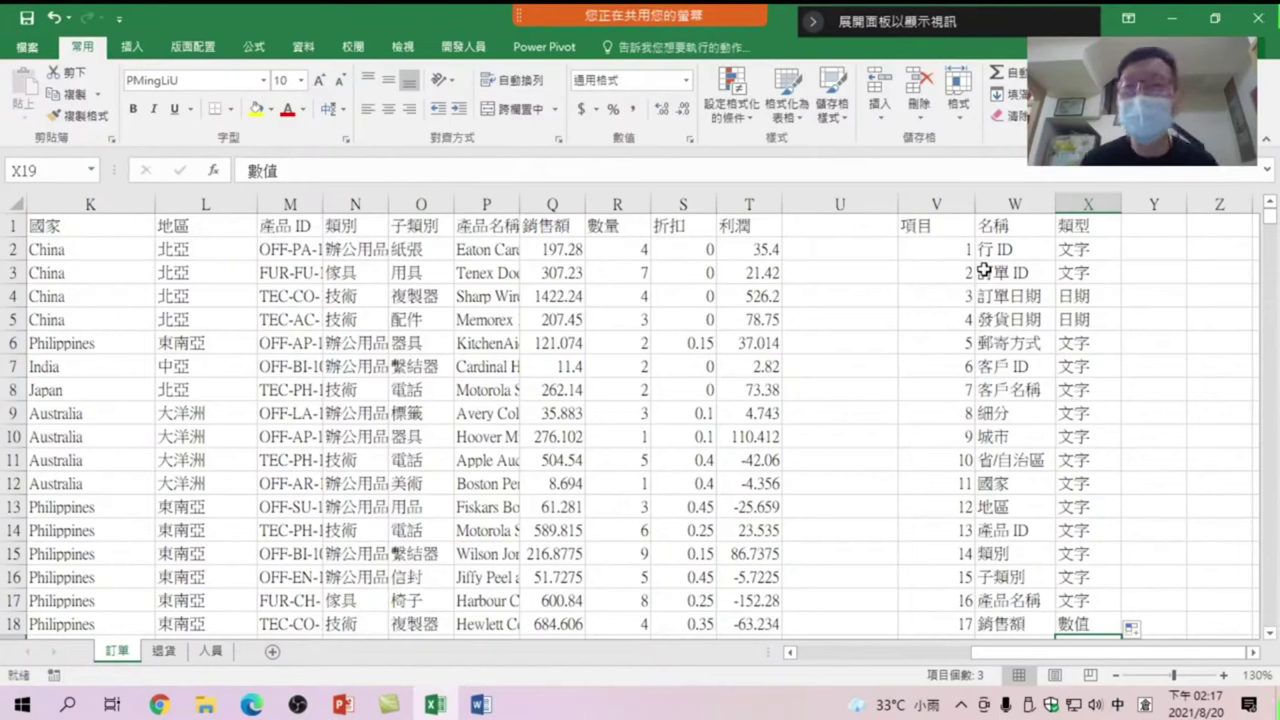
scroll(1060, 320, "down", 2)
scroll(1025, 315, "up", 2)
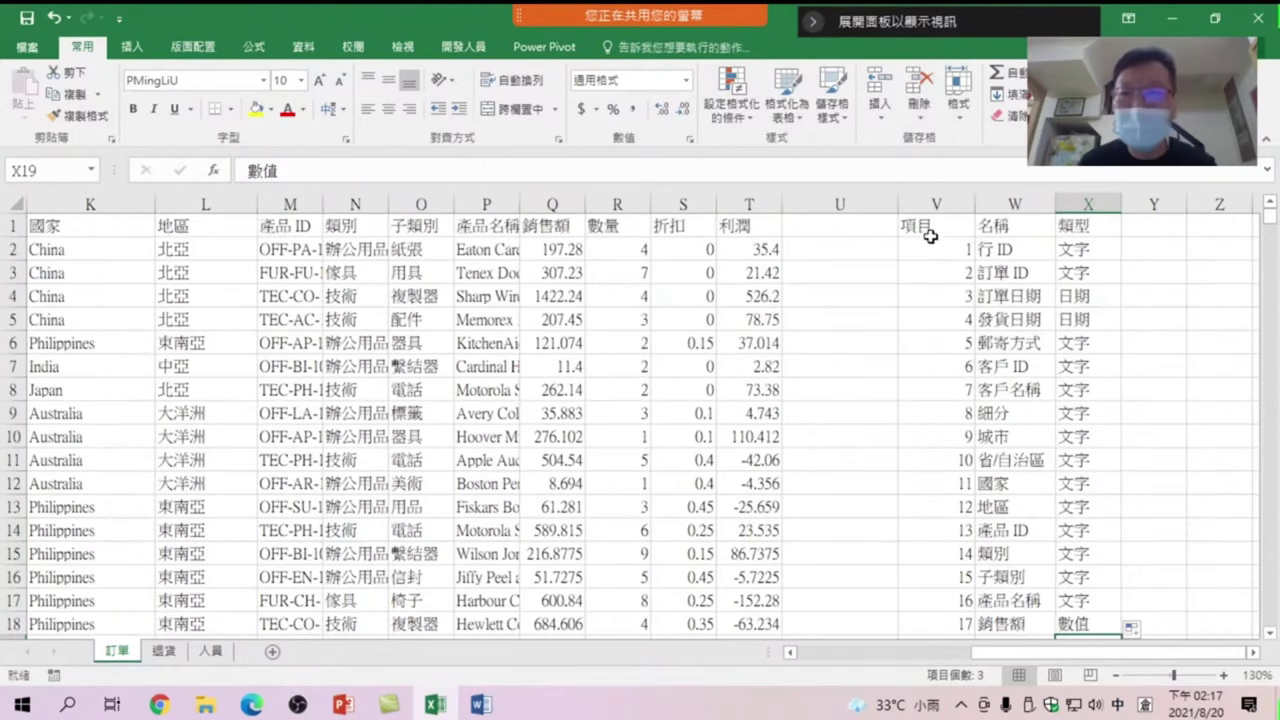
left_click_drag(932, 248, 1070, 632)
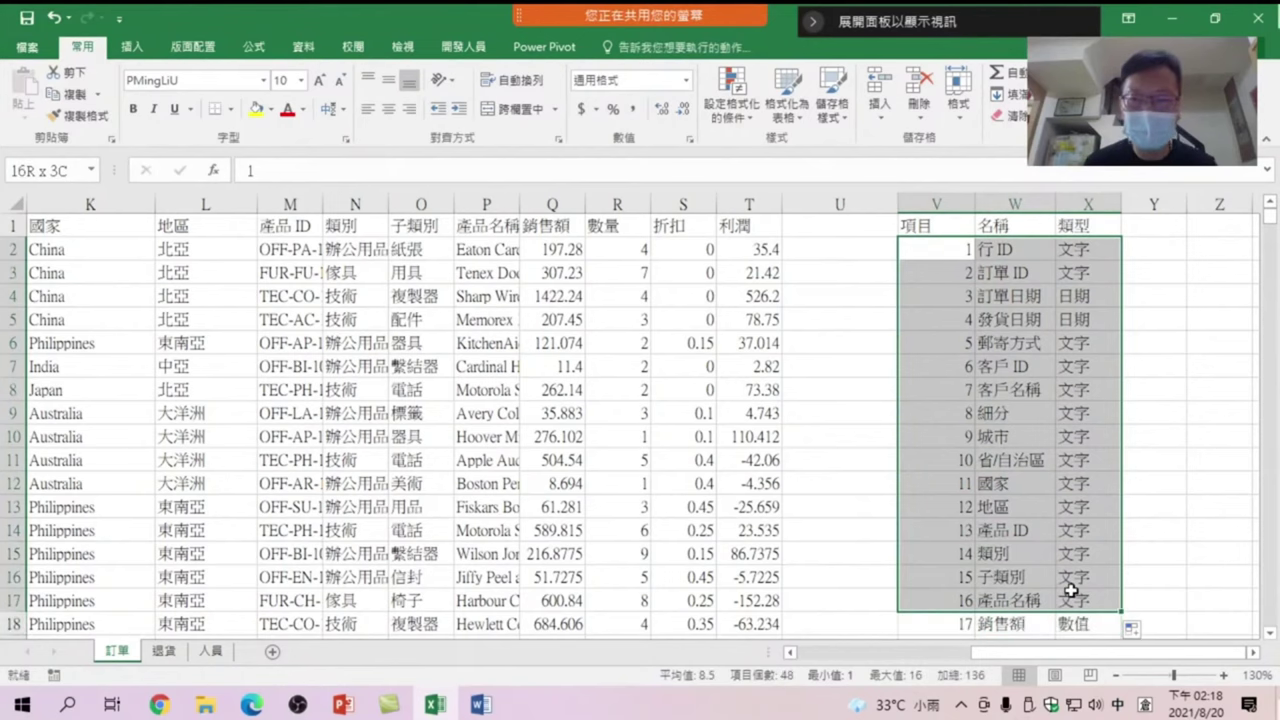
scroll(1066, 600, "down", 3)
left_click(958, 415)
left_click_drag(996, 414, 1066, 482)
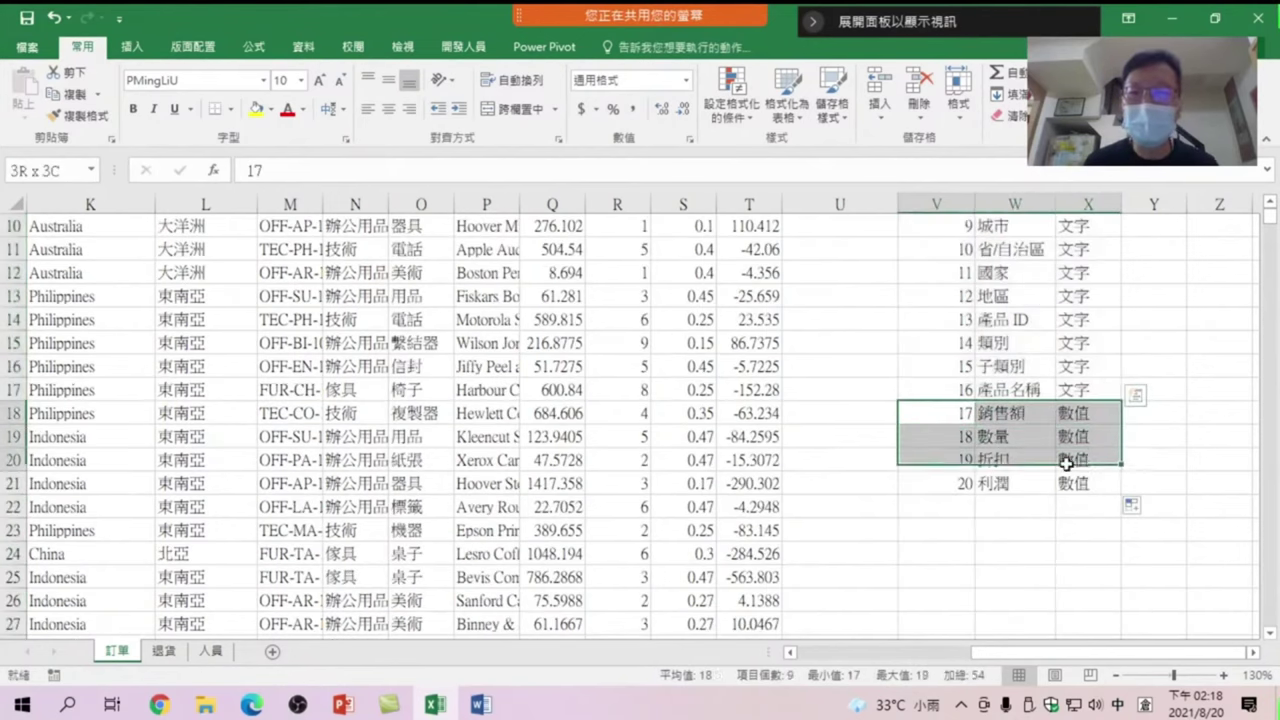
scroll(1058, 350, "up", 3)
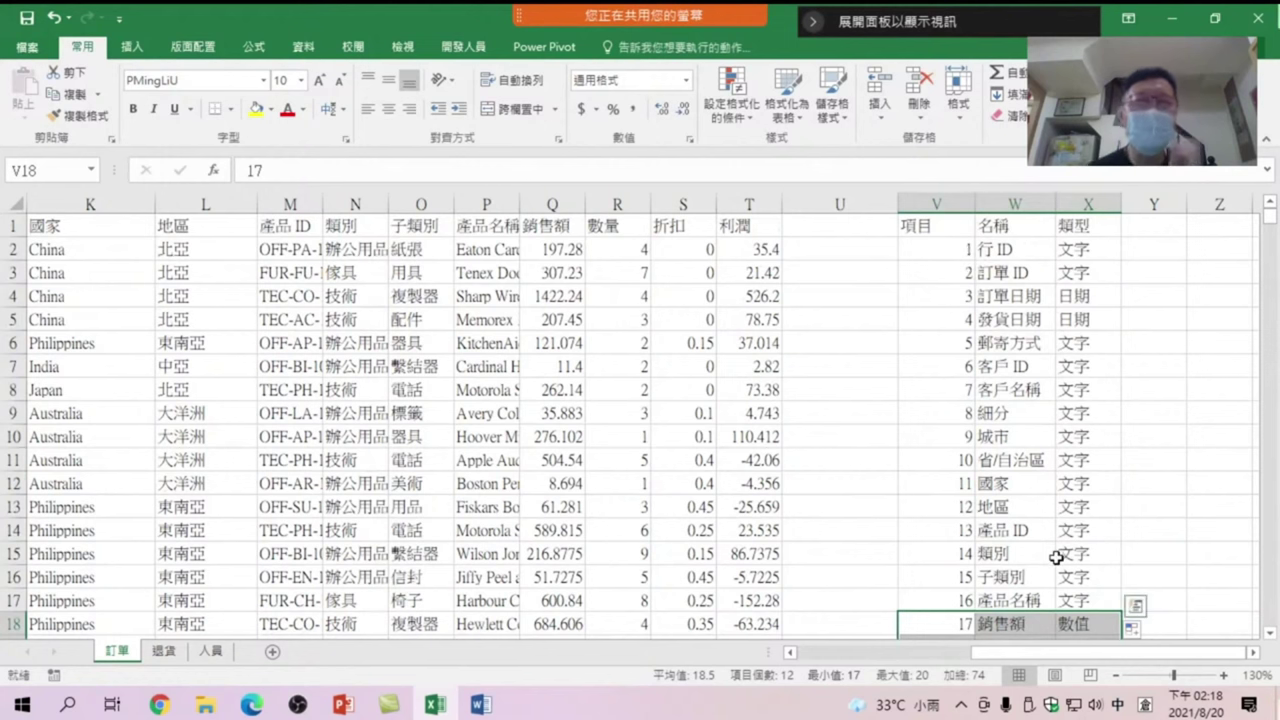
scroll(1094, 476, "down", 3)
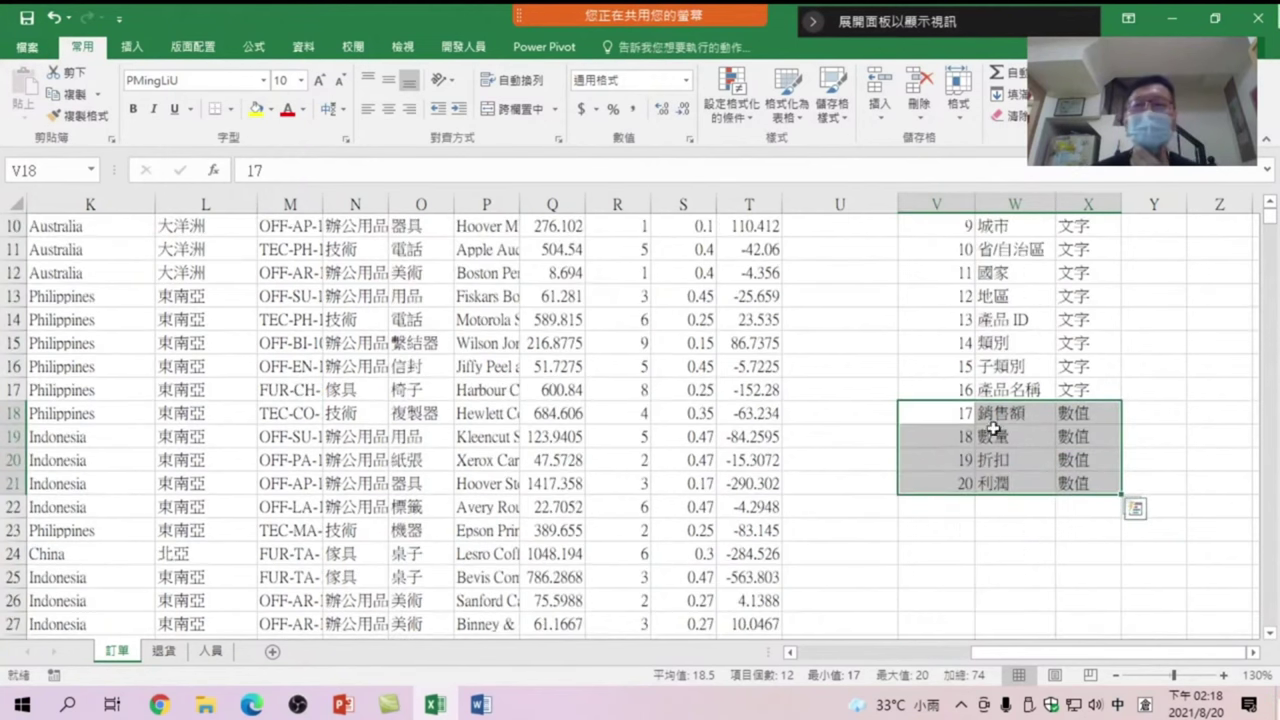
left_click(966, 414)
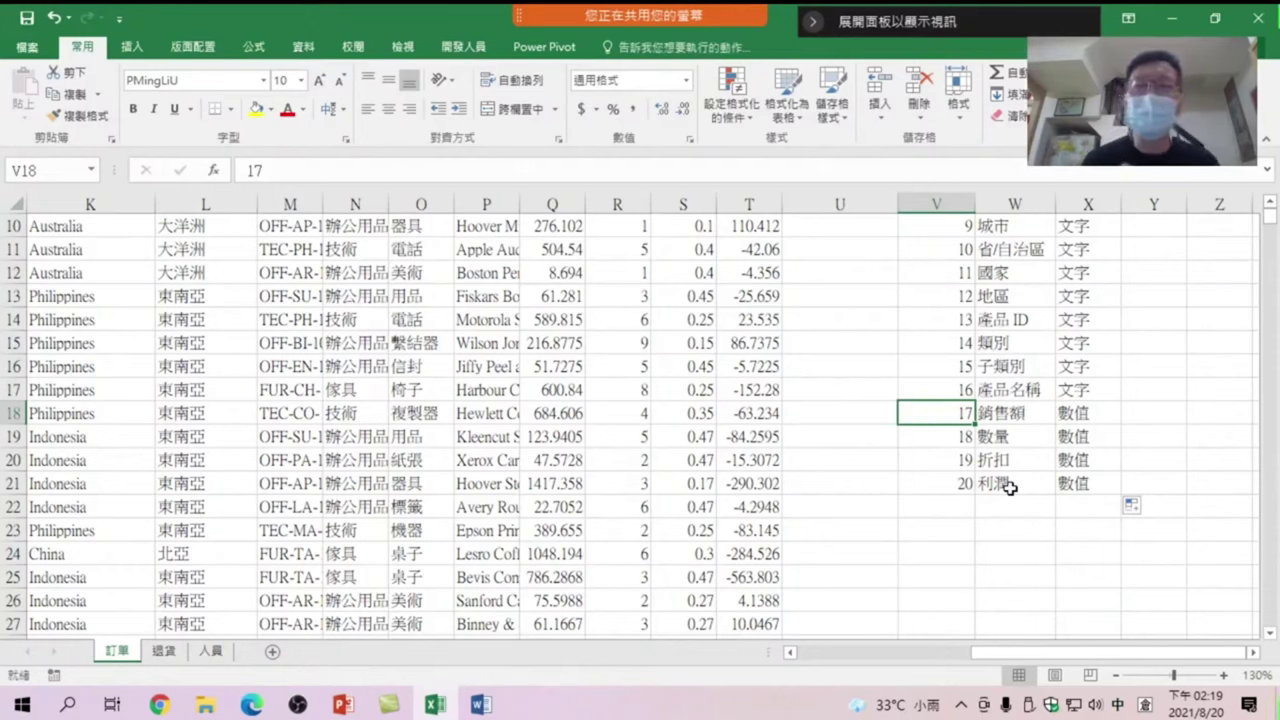
scroll(1097, 504, "up", 3)
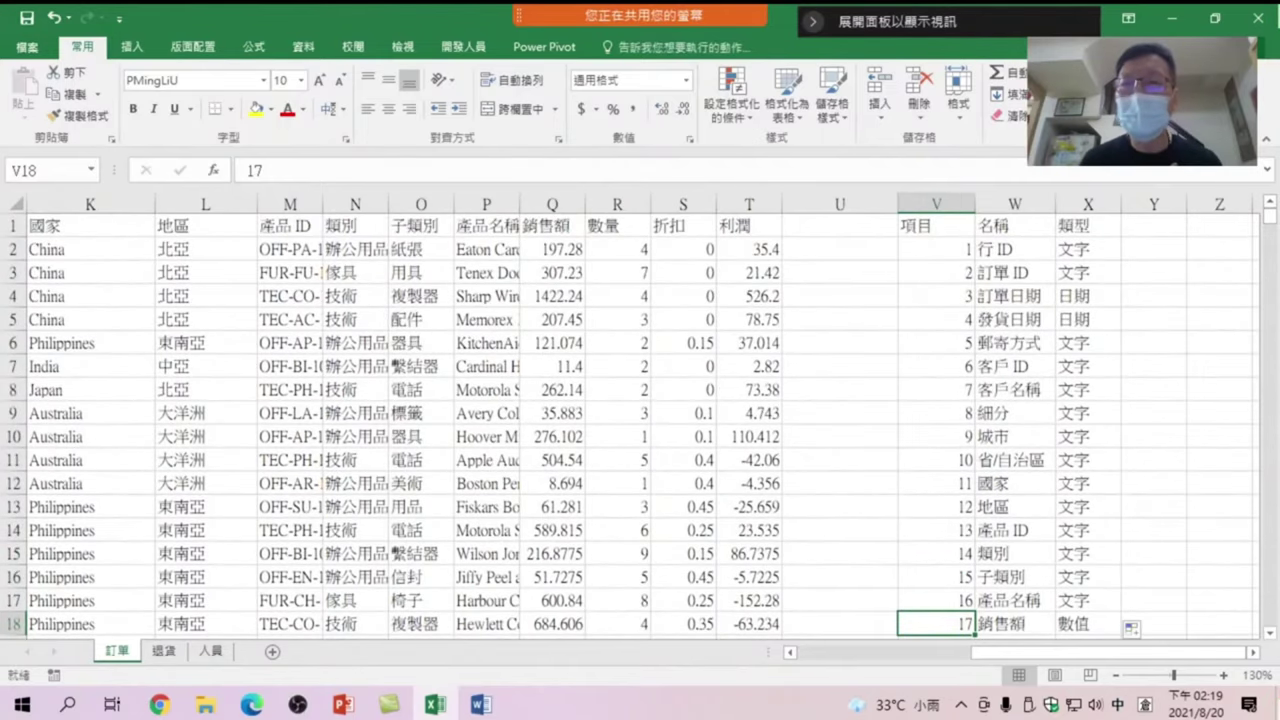
scroll(1073, 470, "down", 1)
scroll(1073, 467, "up", 1)
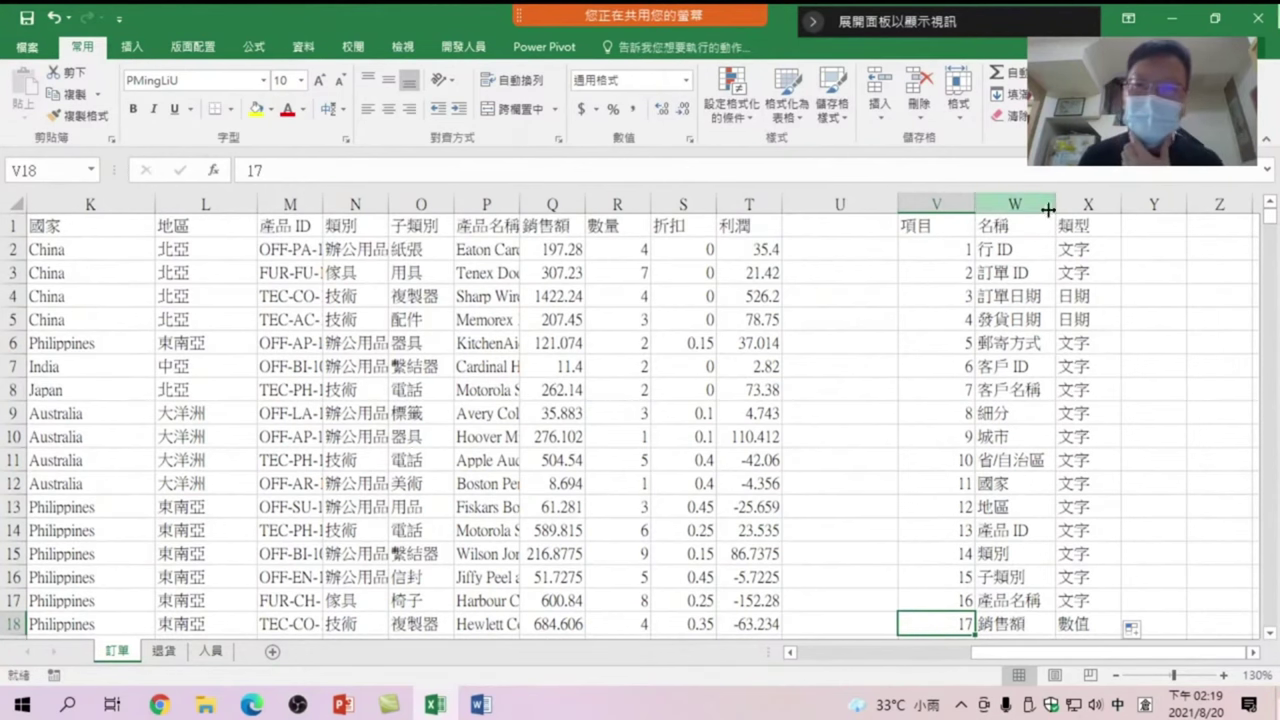
scroll(1110, 392, "down", 2)
scroll(1118, 360, "down", 2)
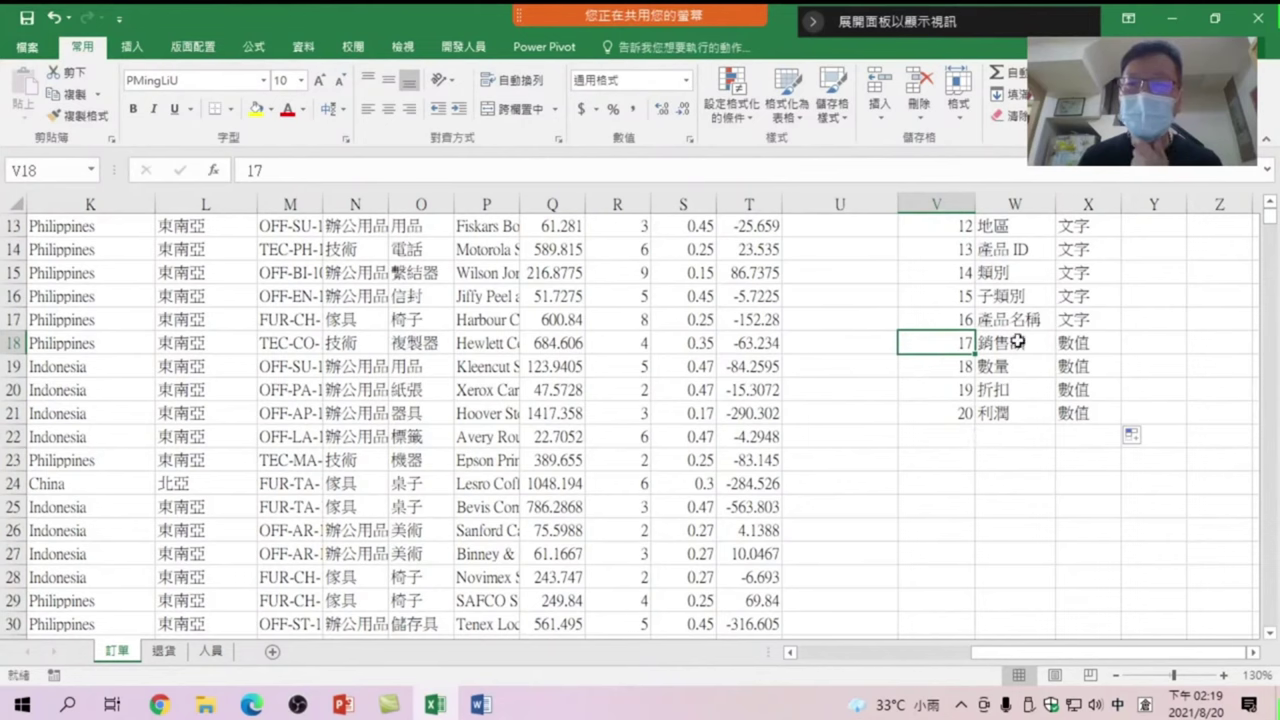
scroll(1100, 388, "up", 3)
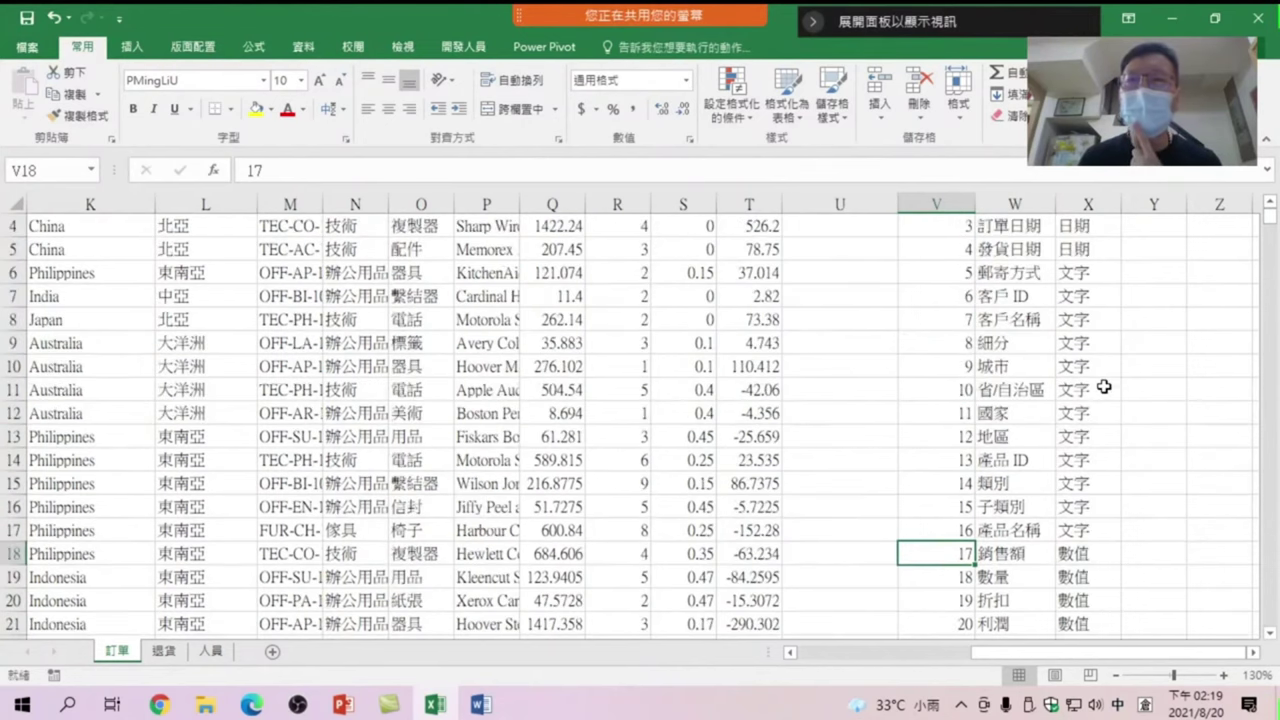
scroll(1135, 550, "down", 1)
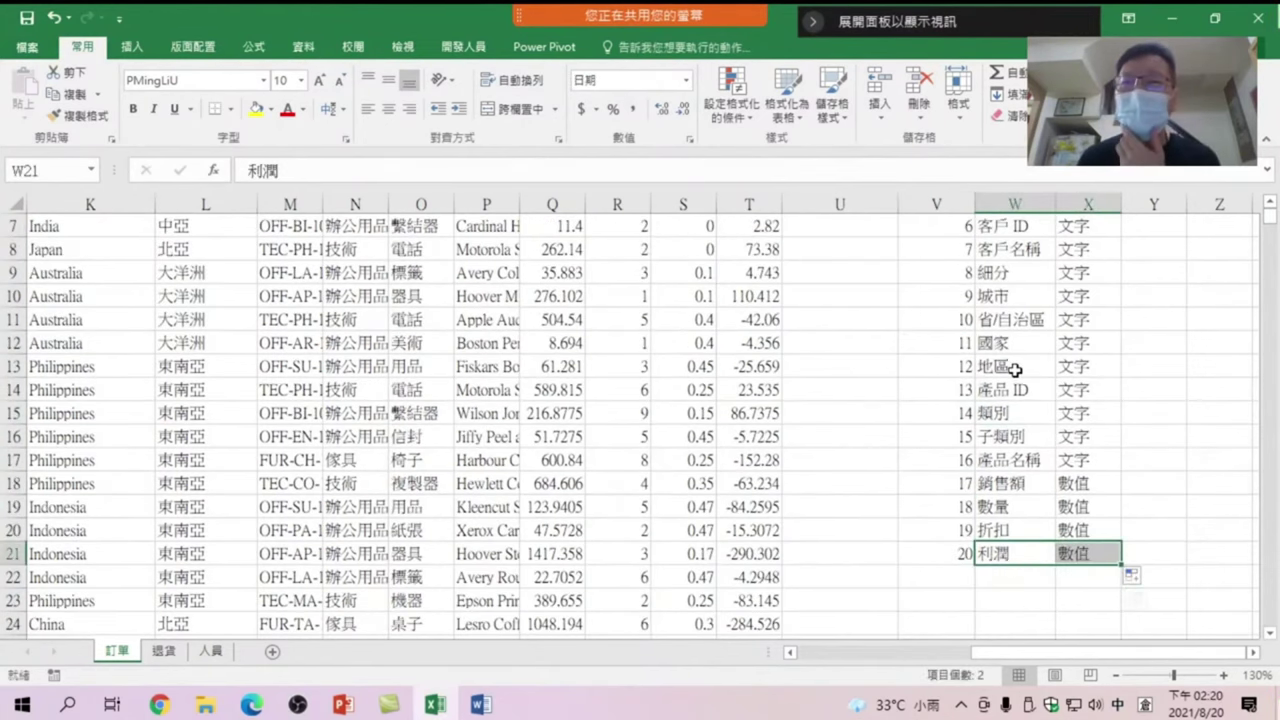
left_click_drag(994, 295, 1068, 291)
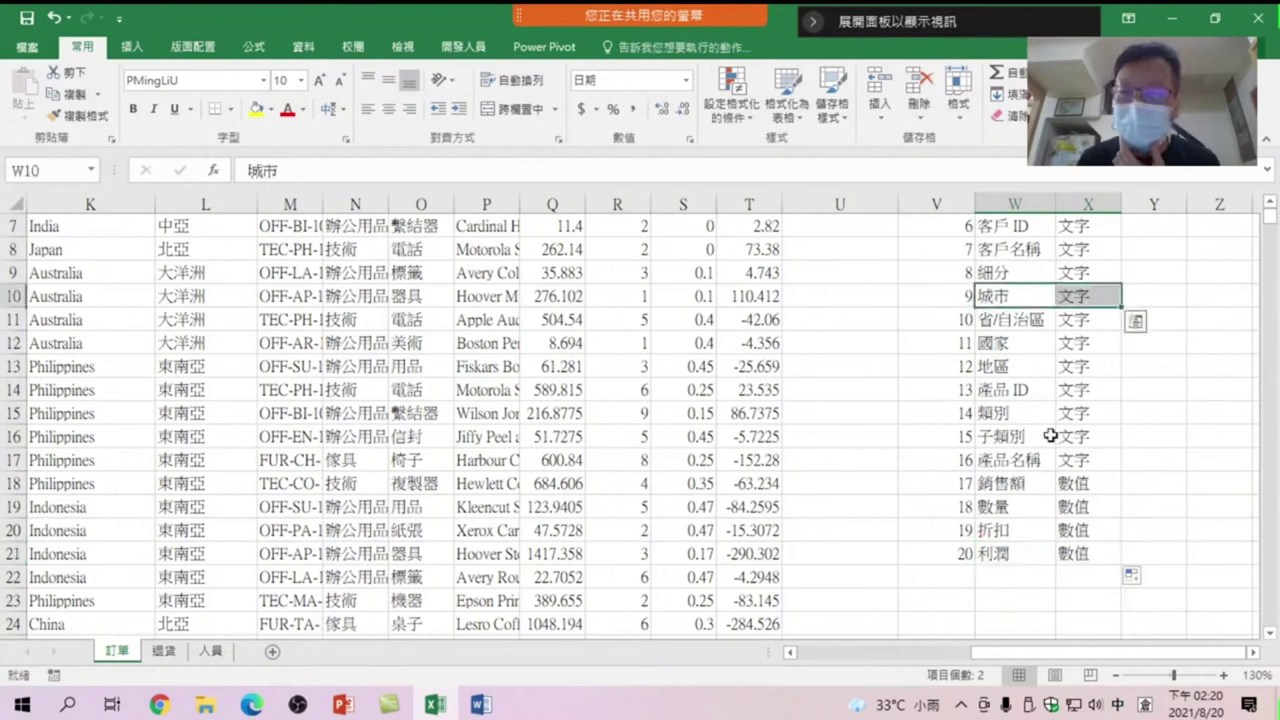
left_click_drag(995, 557, 1070, 553)
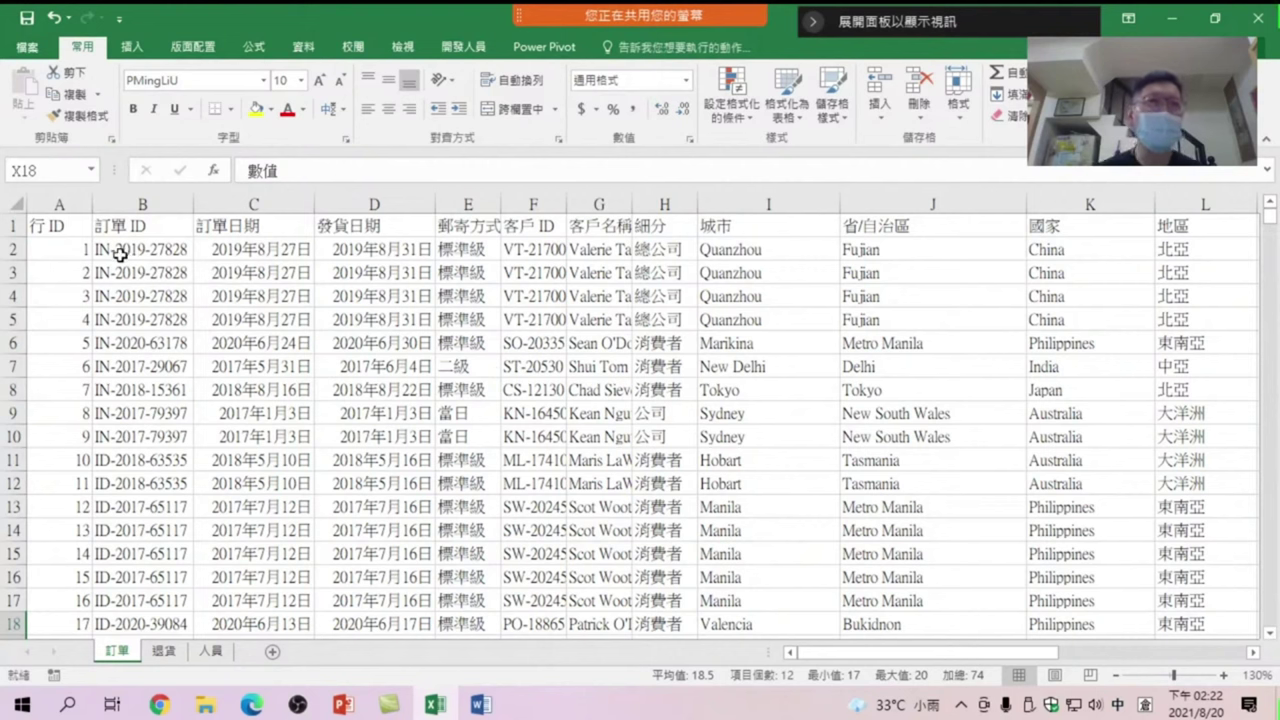
Select the whole 行 ID column to show its 10934 count, average and sum in the status bar
left_click(62, 200)
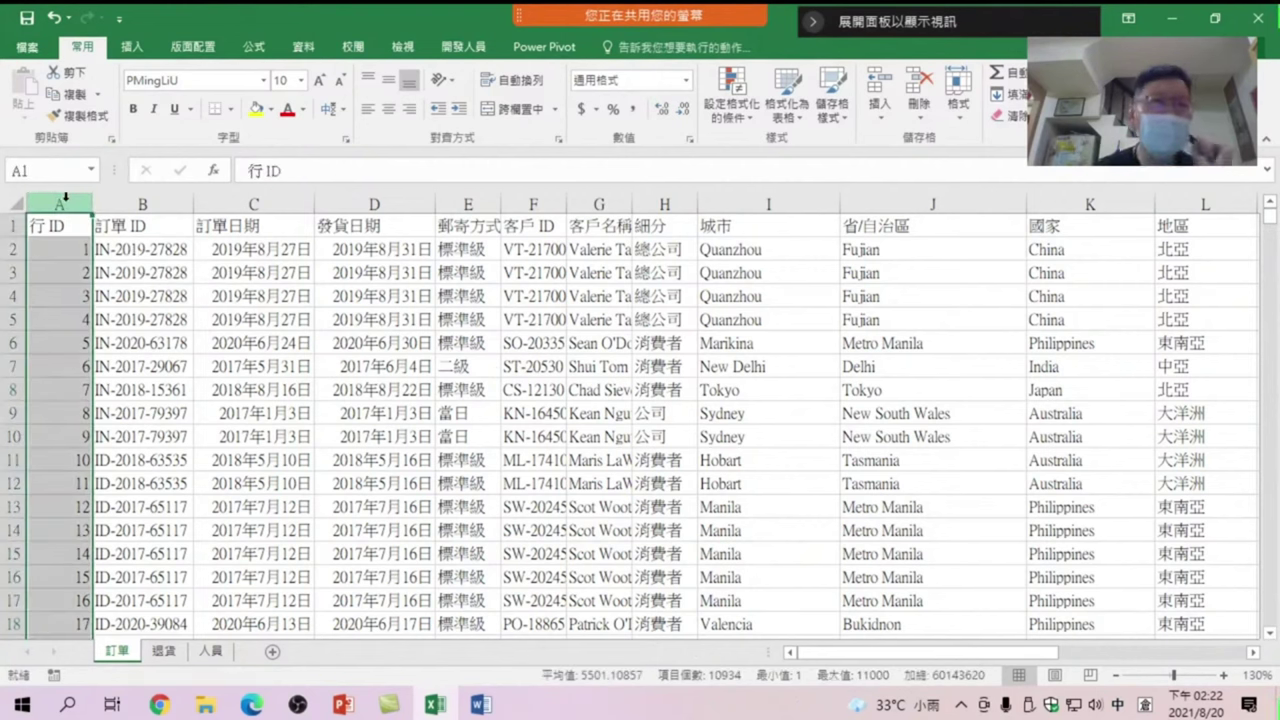
scroll(994, 659, "right", 10)
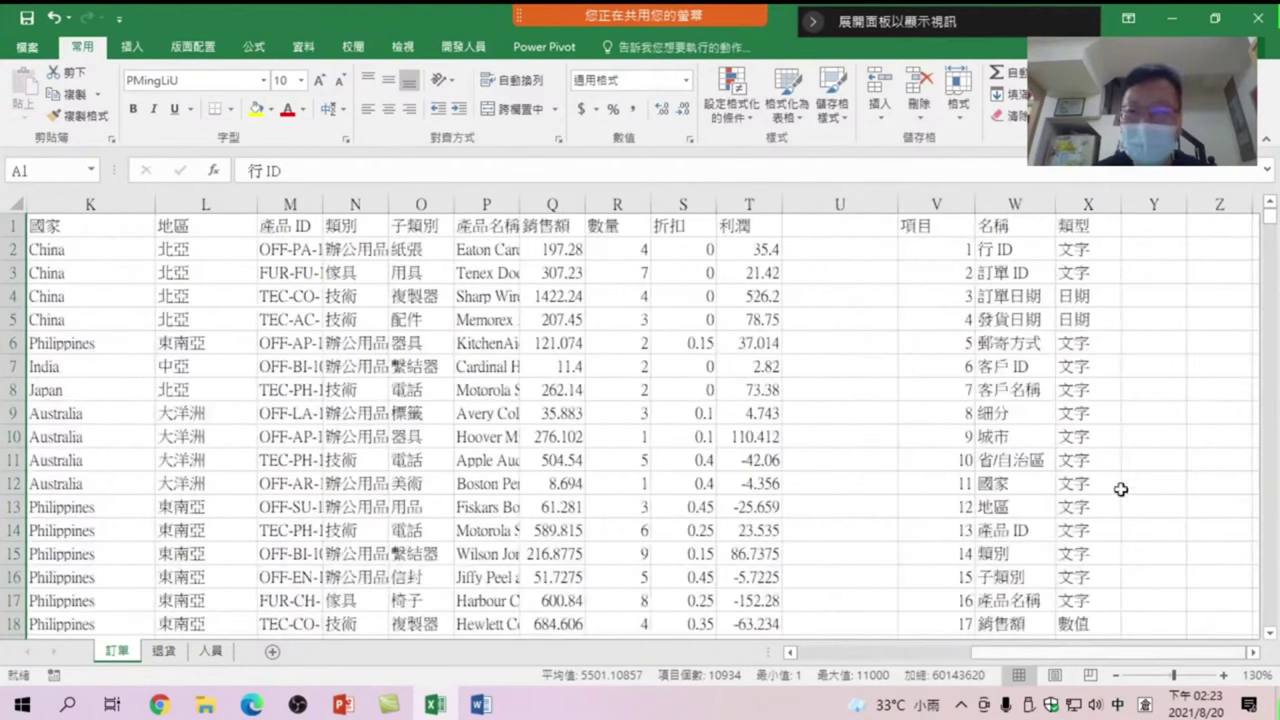
scroll(1088, 657, "left", 4)
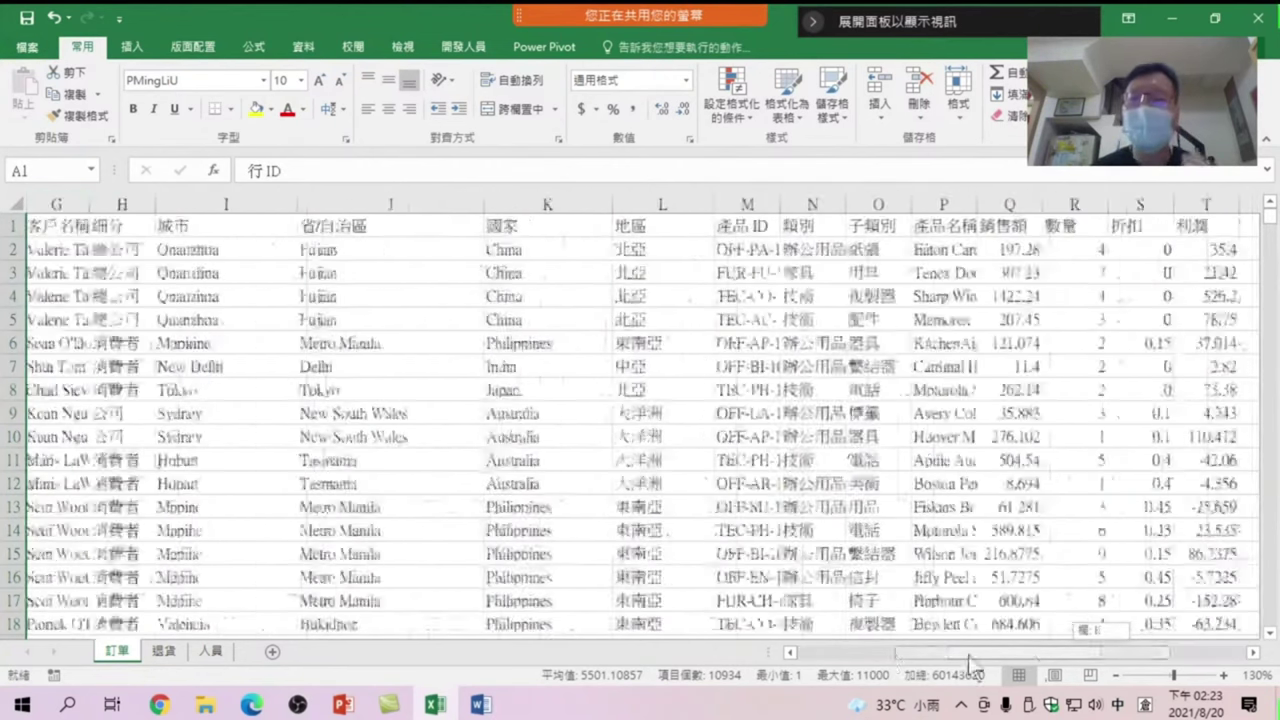
scroll(1088, 657, "left", 6)
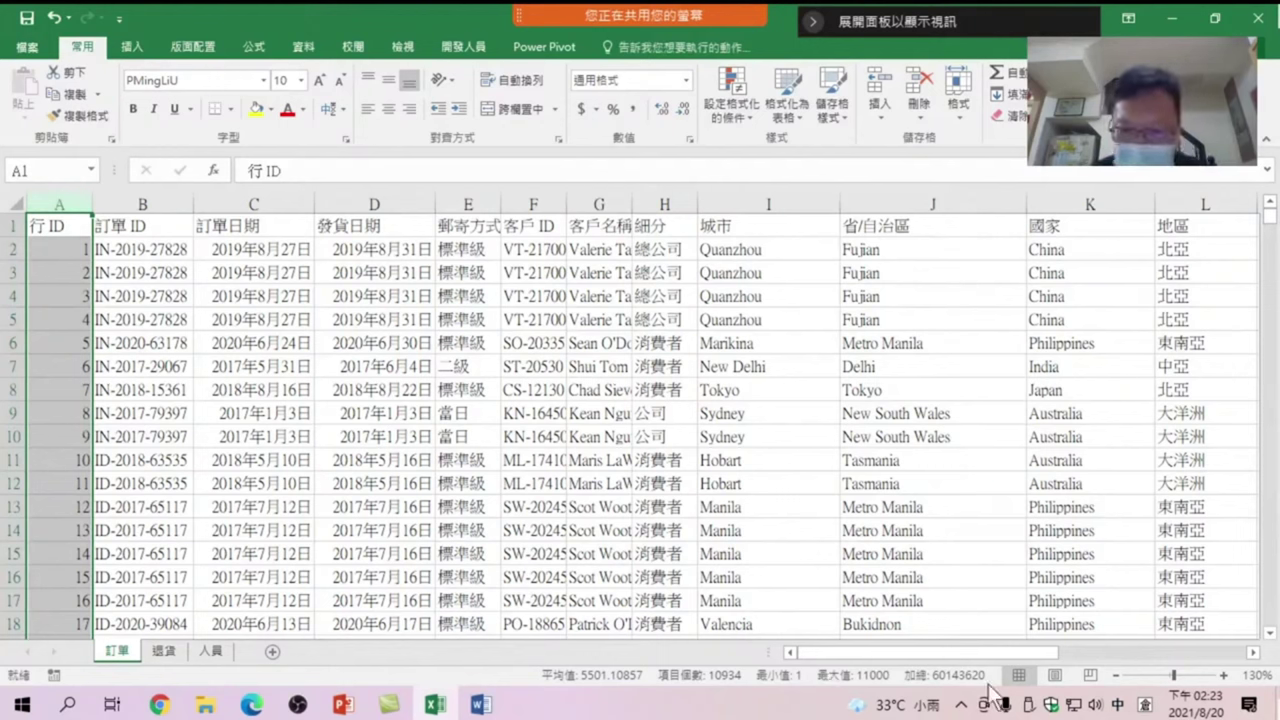
right_click(590, 683)
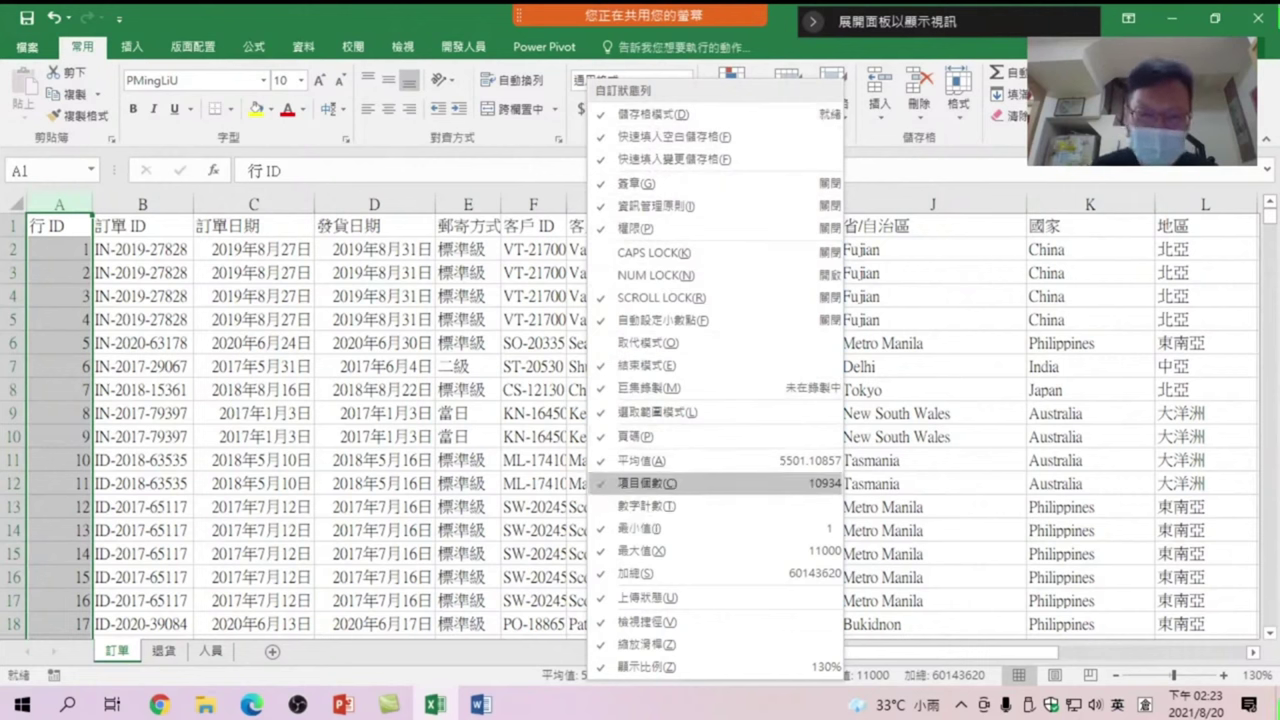
left_click(583, 597)
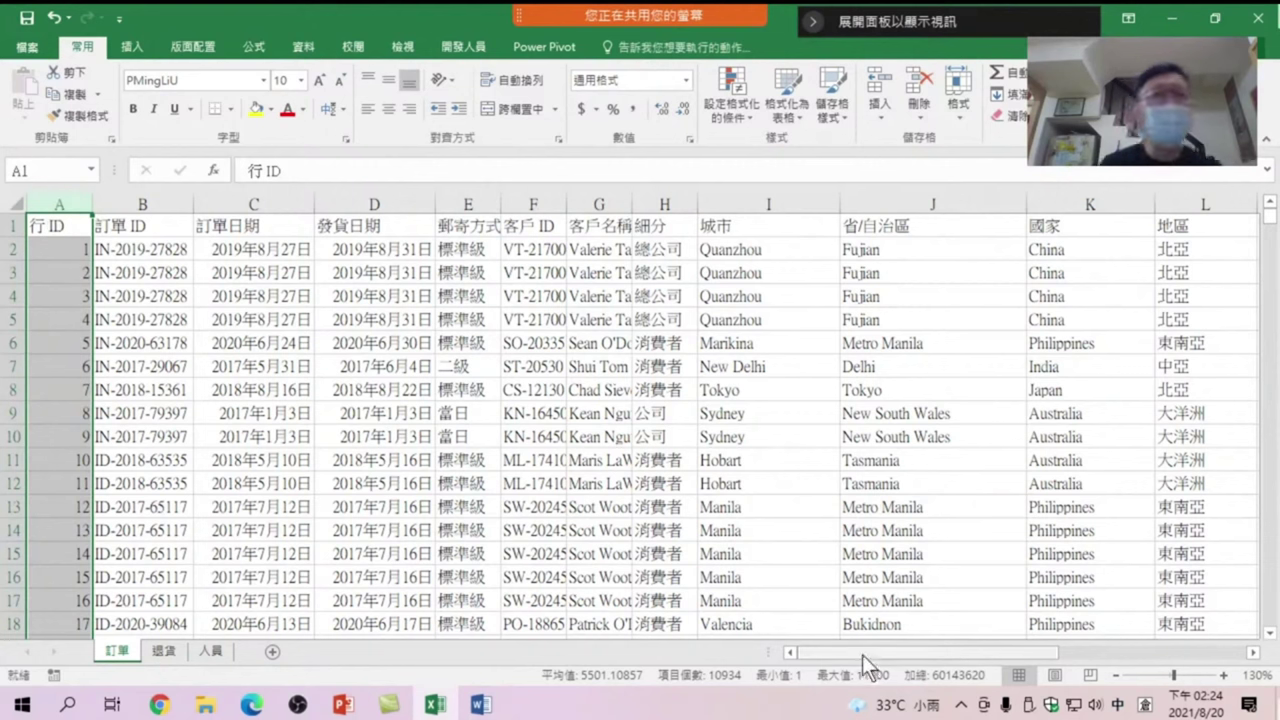
key("Down")
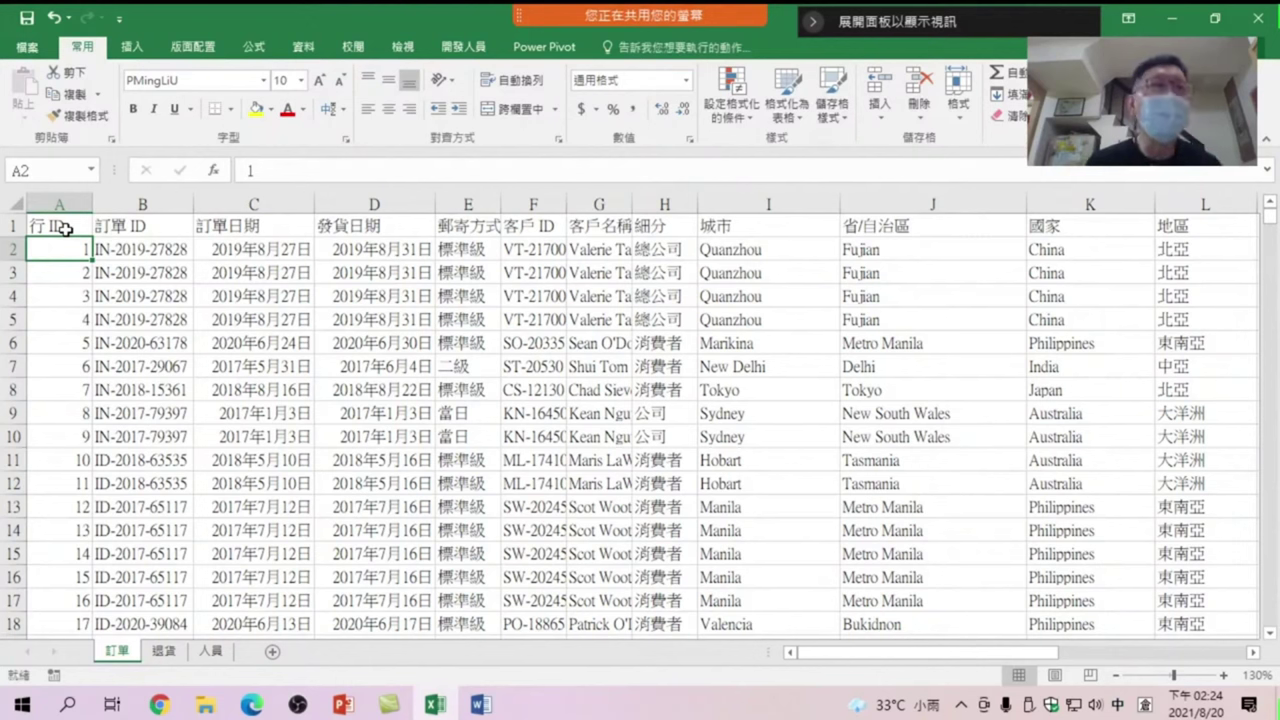
left_click(57, 203)
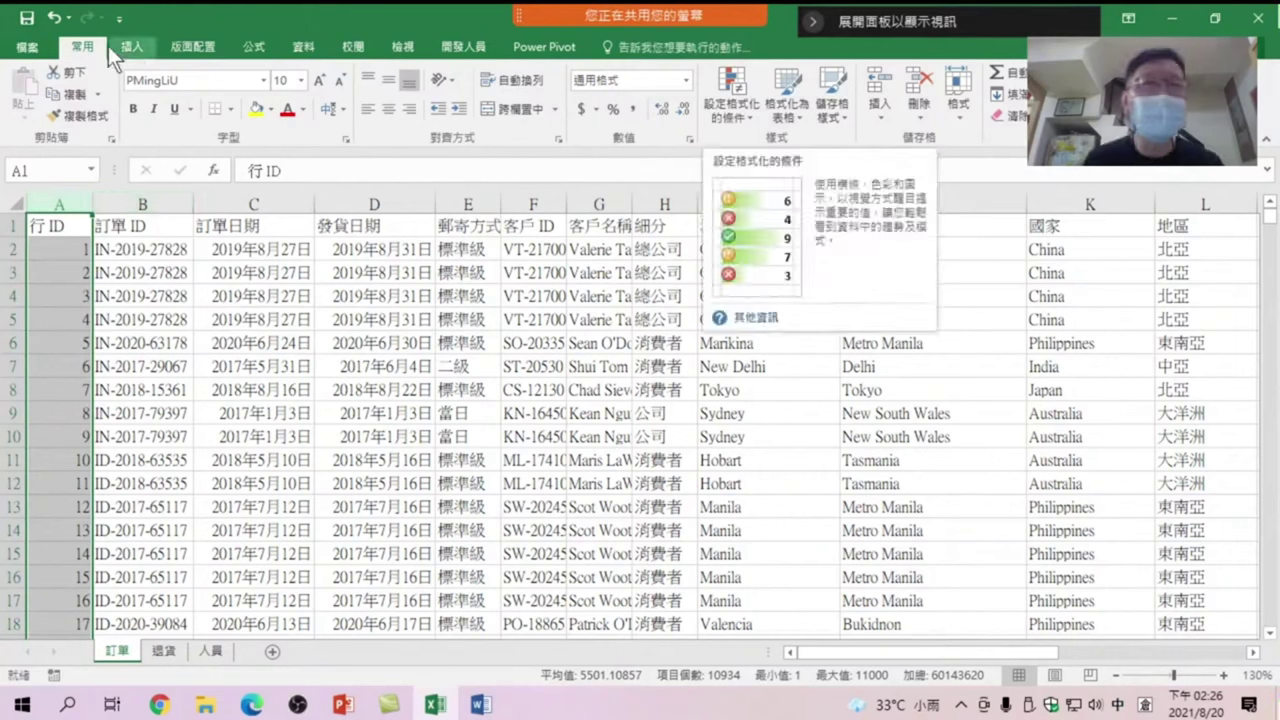
Highlight duplicate values in column A with the 重複的值 conditional formatting rule
left_click(734, 112)
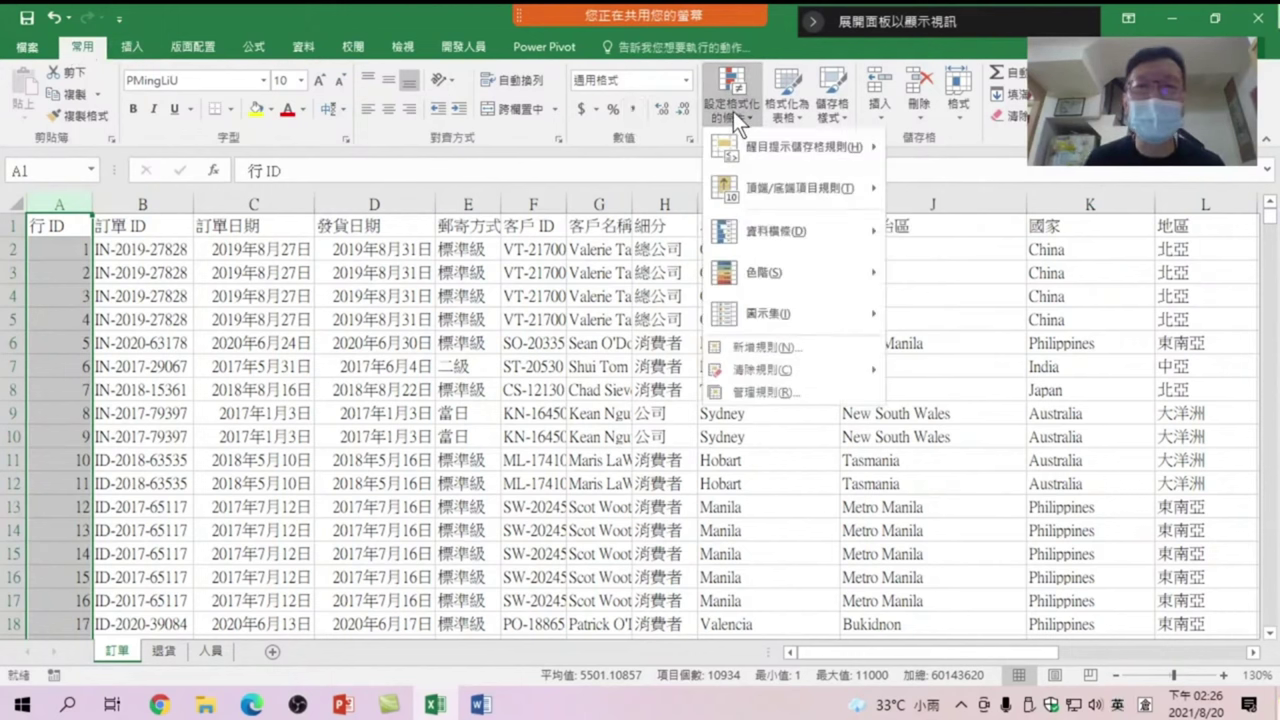
mouse_move(759, 152)
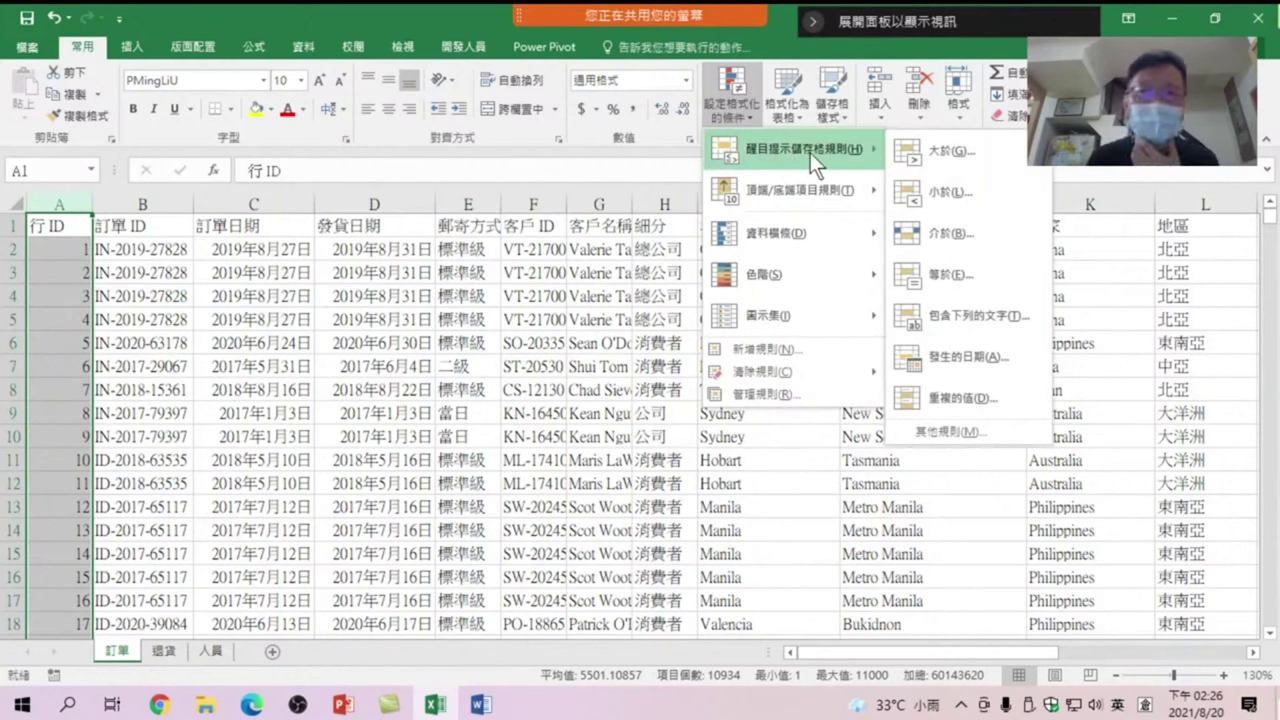
left_click(957, 396)
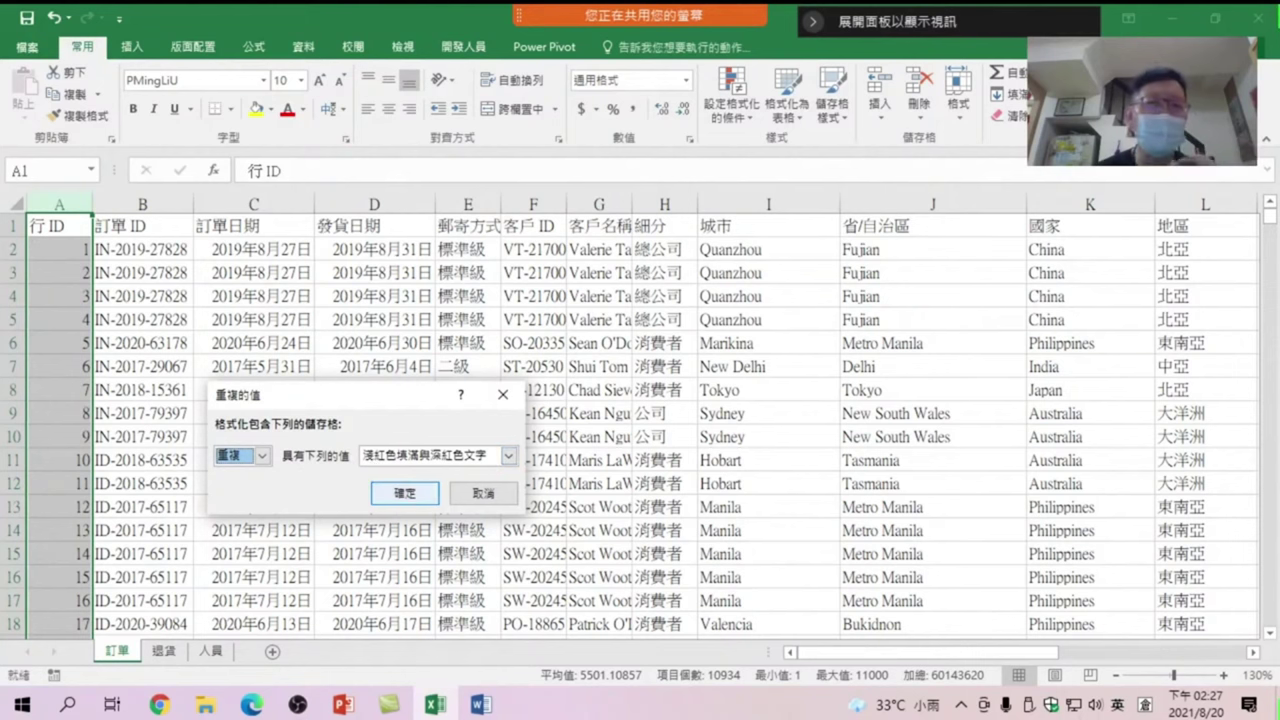
left_click(405, 495)
left_click(57, 247)
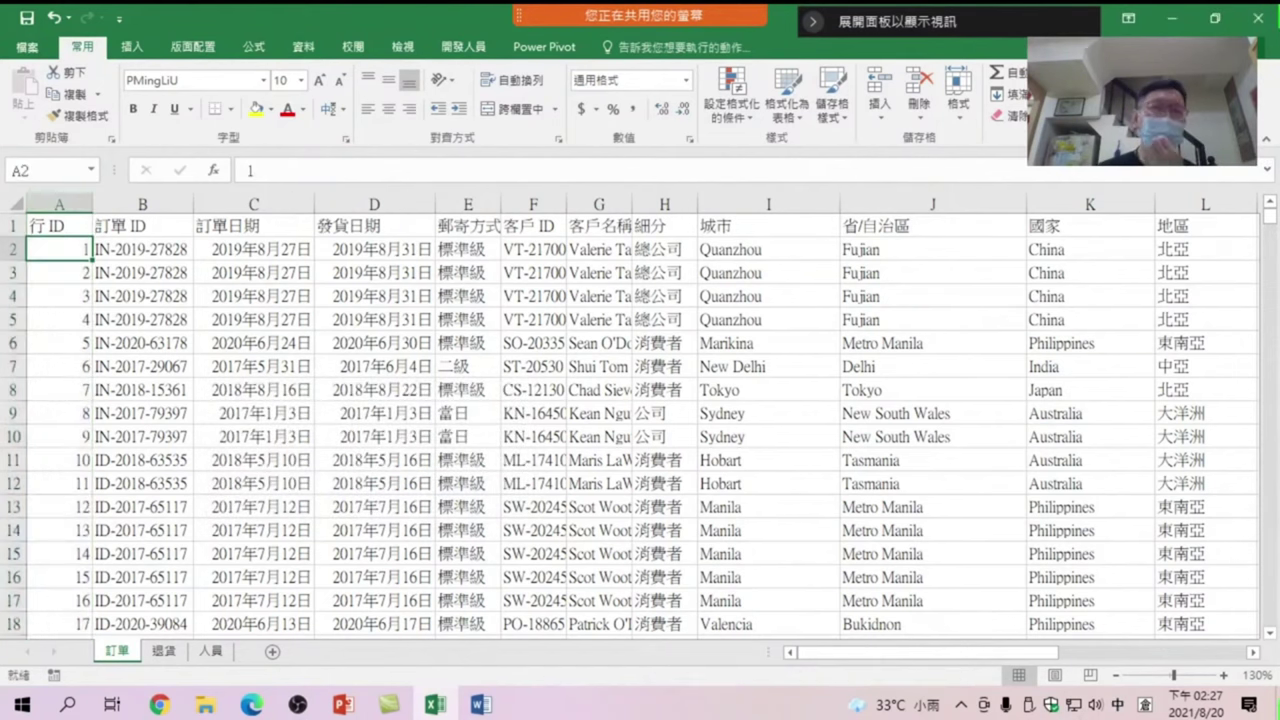
left_click_drag(1269, 633, 1272, 640)
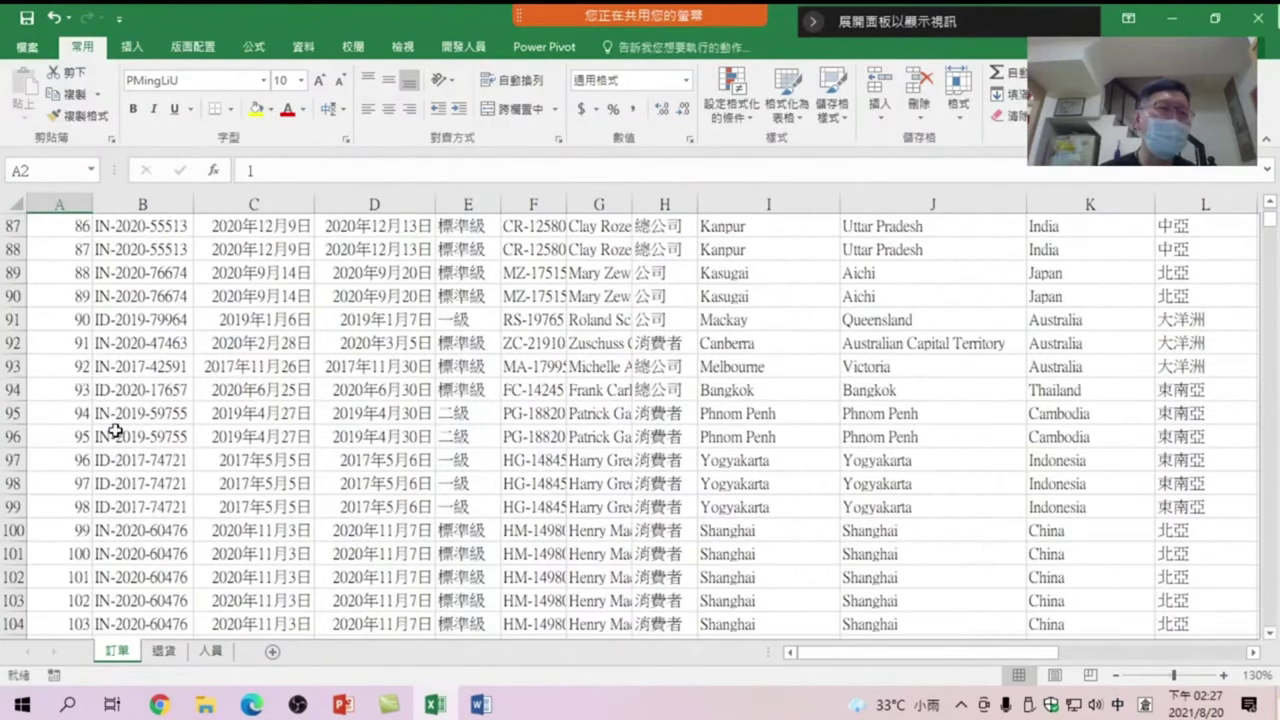
Enter 91 in A93 and A97 to create highlighted duplicates
left_click(67, 366)
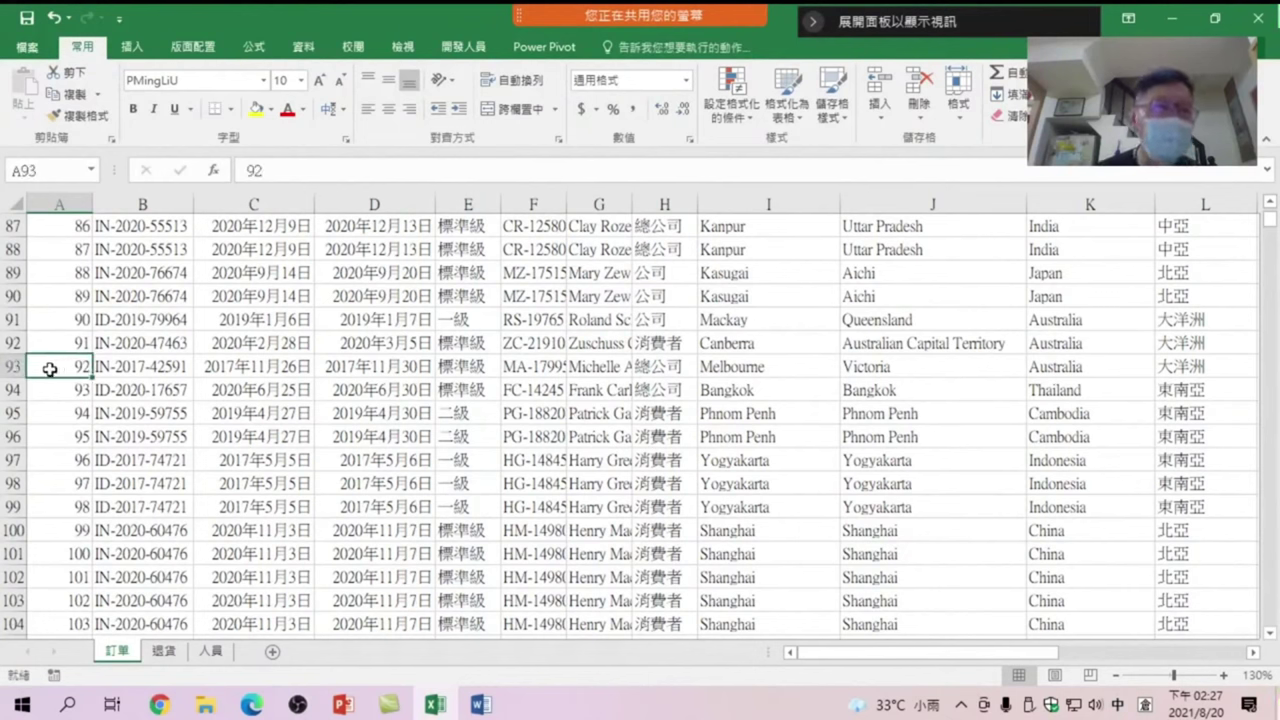
type("91")
key("Return")
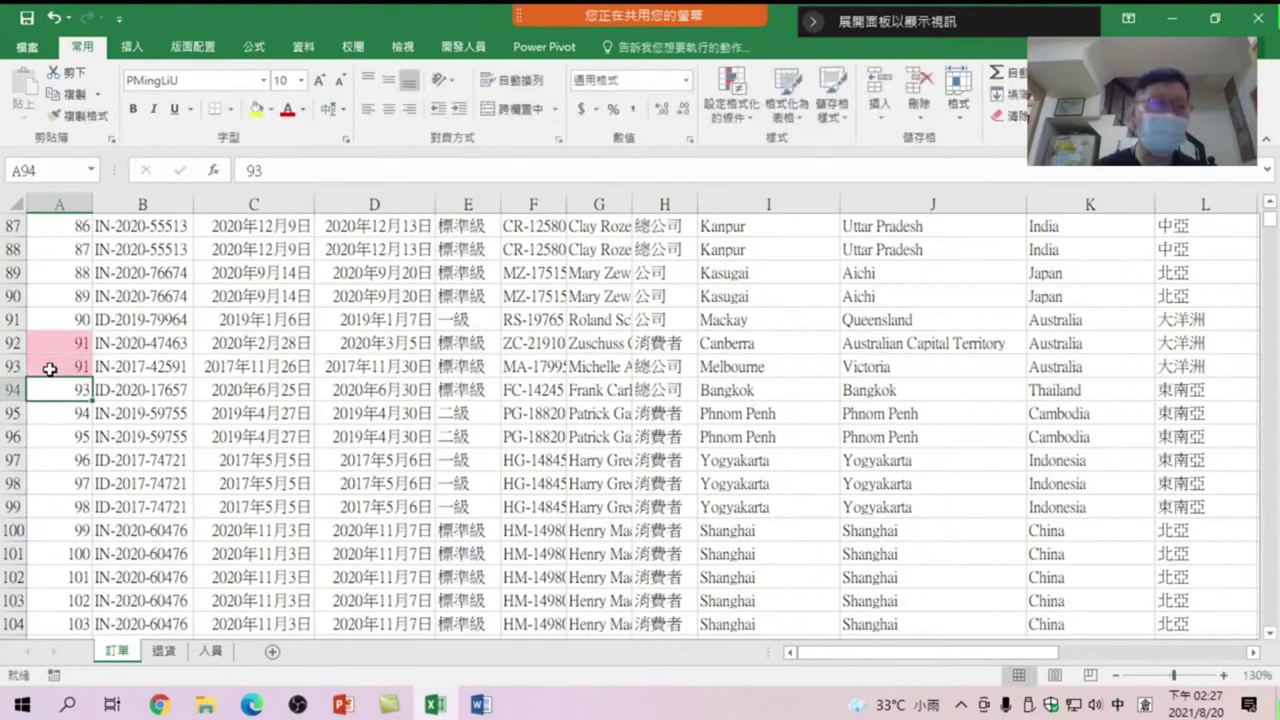
key("Down")
key("Down")
key("Down")
type("91")
key("Return")
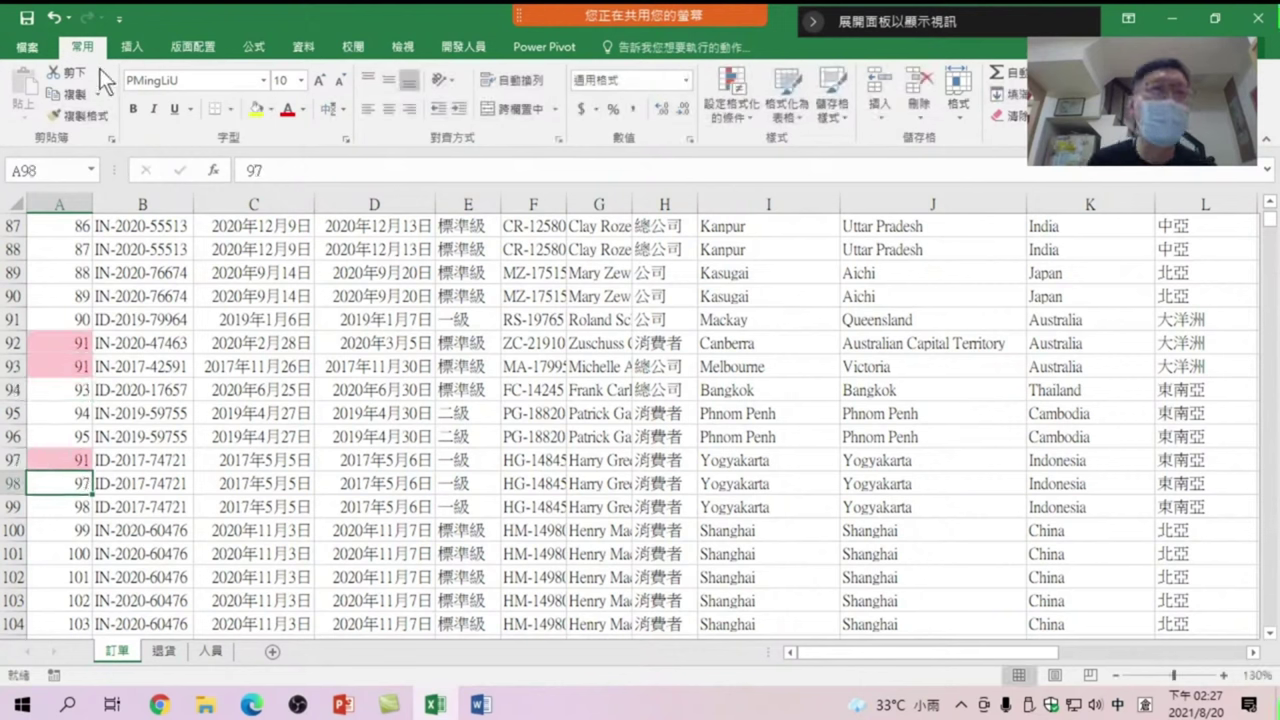
Undo the two test edits so A93 and A97 read 92 and 96 again, then select C2
left_click(54, 17)
left_click(54, 17)
middle_click(577, 393)
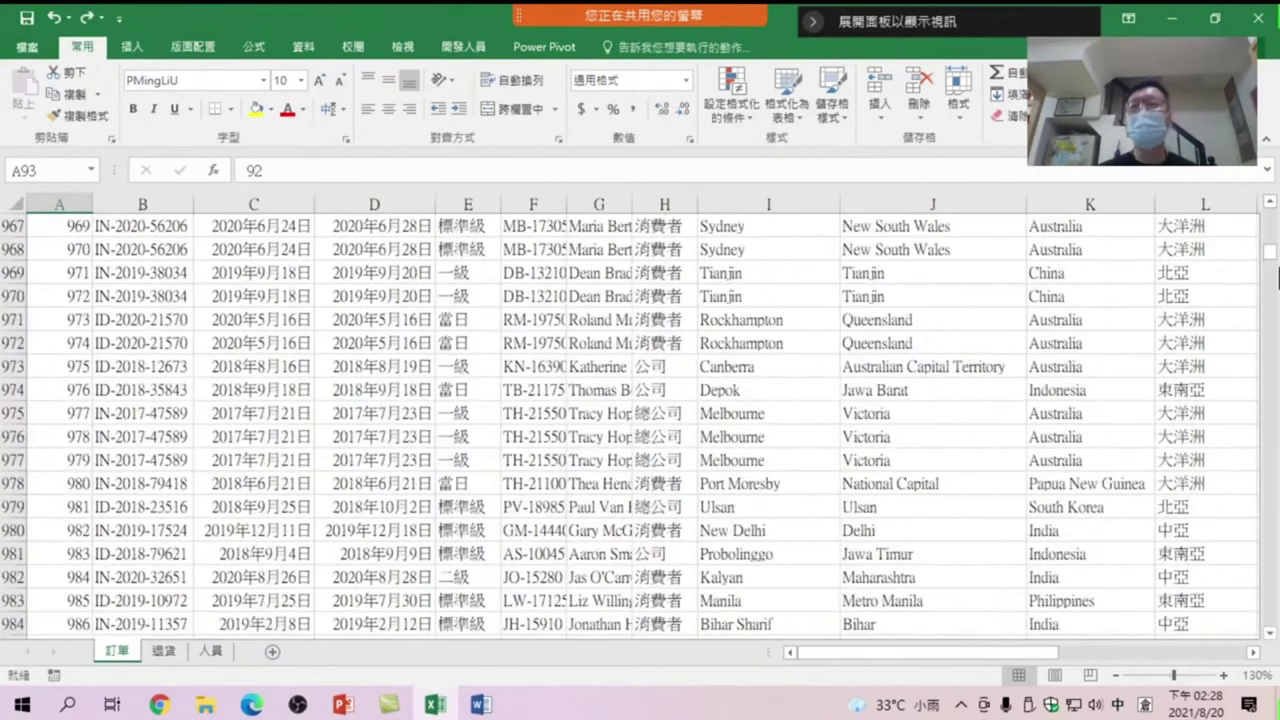
left_click_drag(1270, 255, 1270, 212)
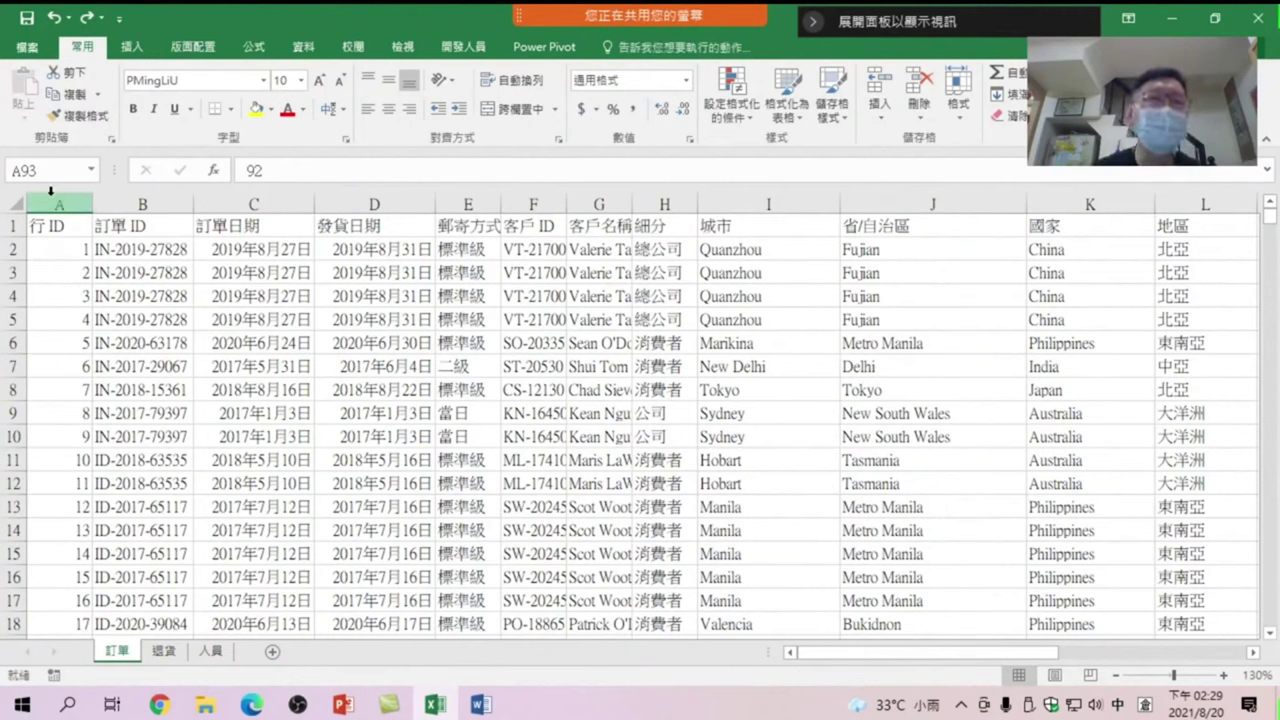
left_click(142, 205)
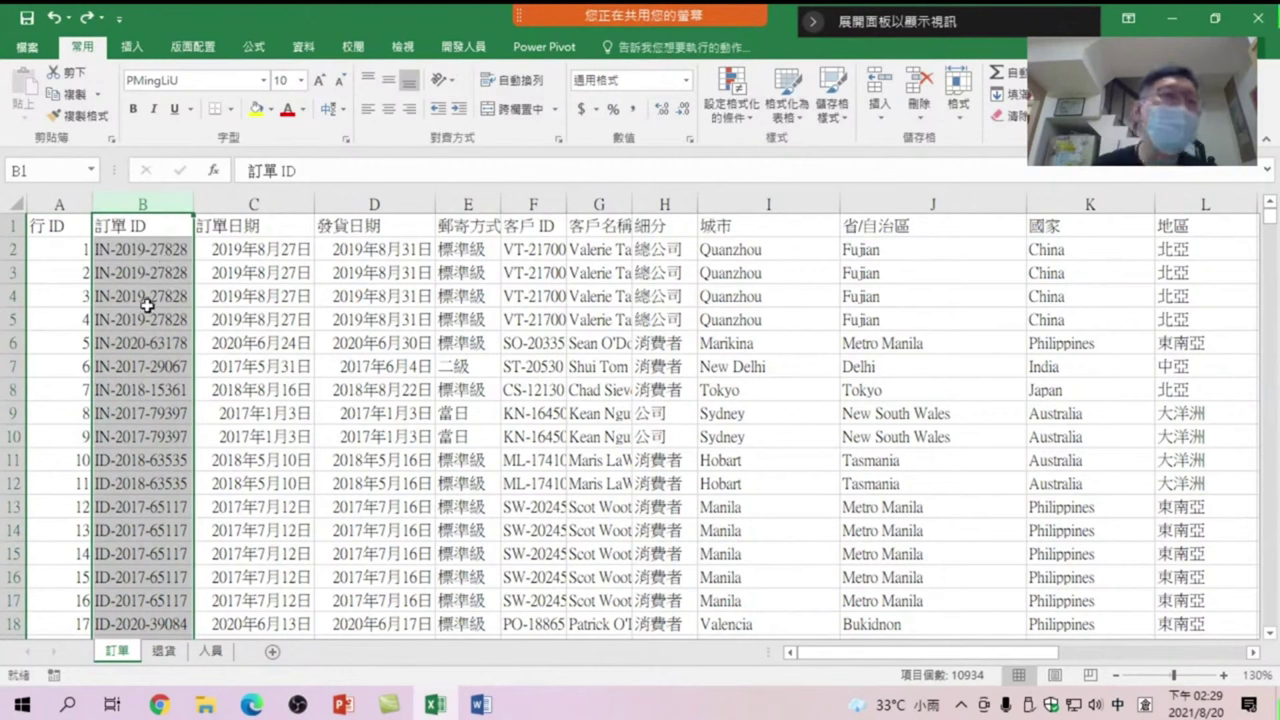
left_click(214, 249)
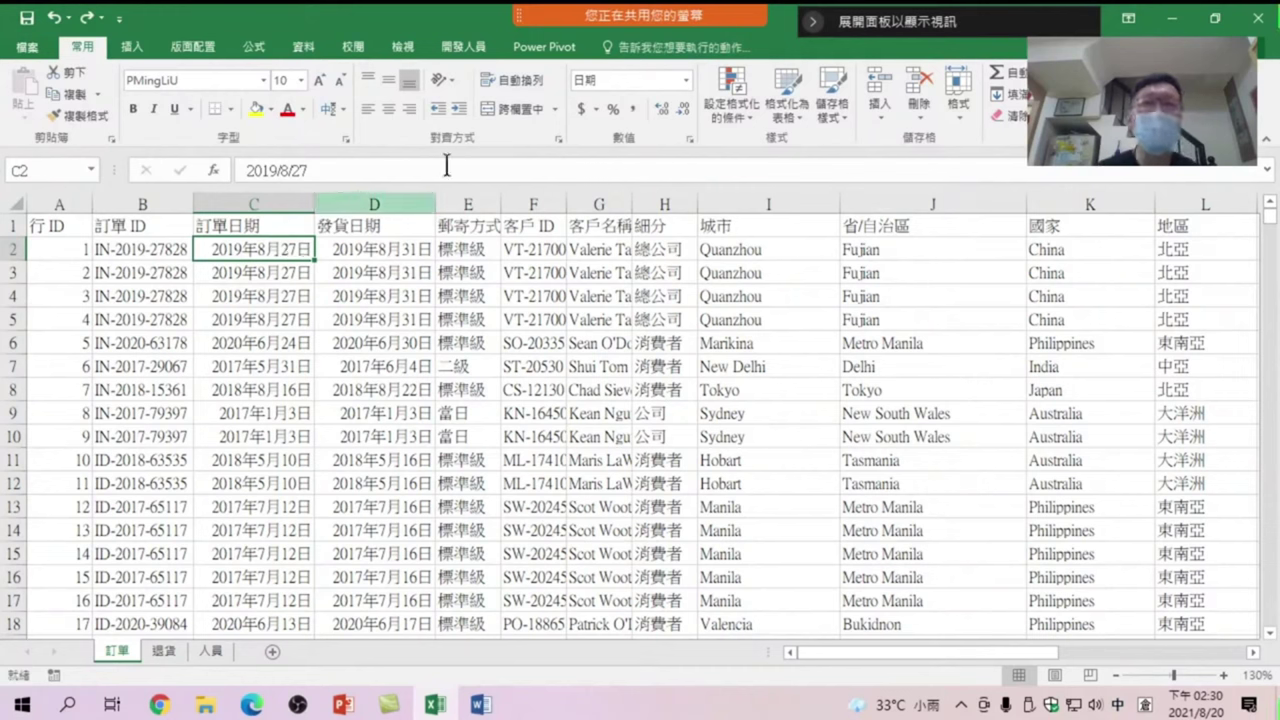
Sort the order rows by 訂單日期 from oldest to newest and return to the sheet top
left_click(1124, 125)
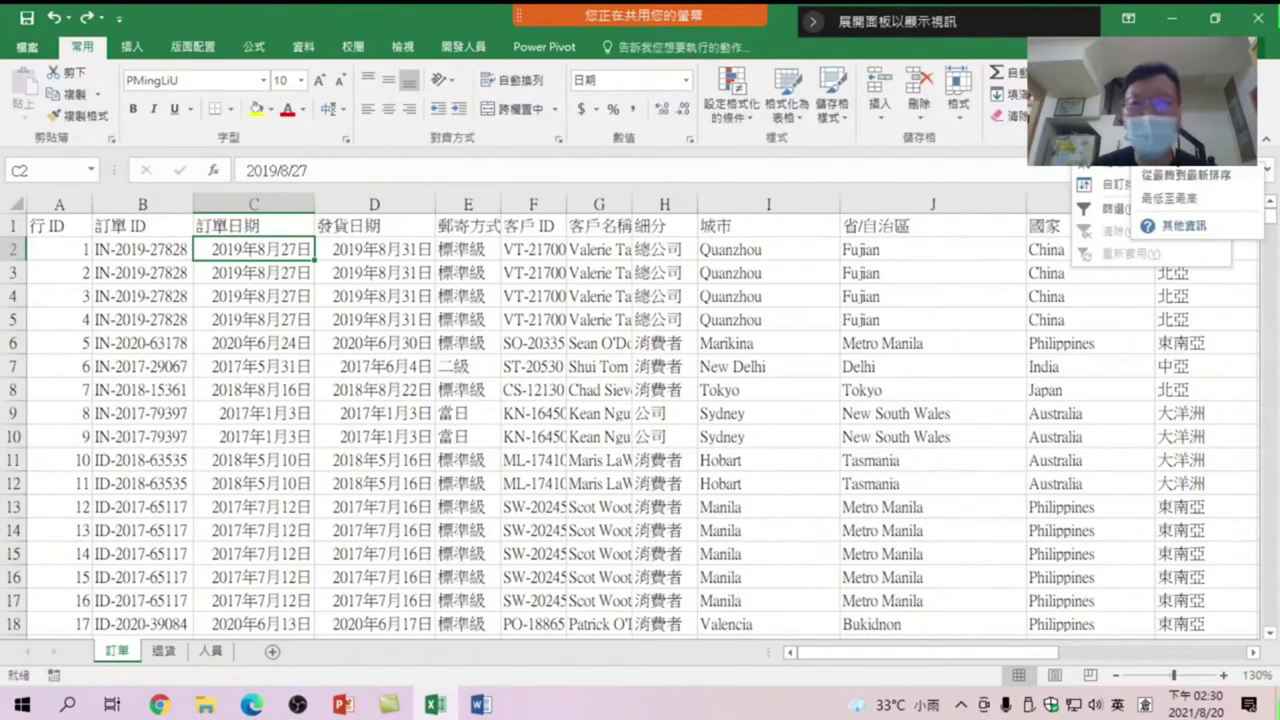
left_click(1110, 161)
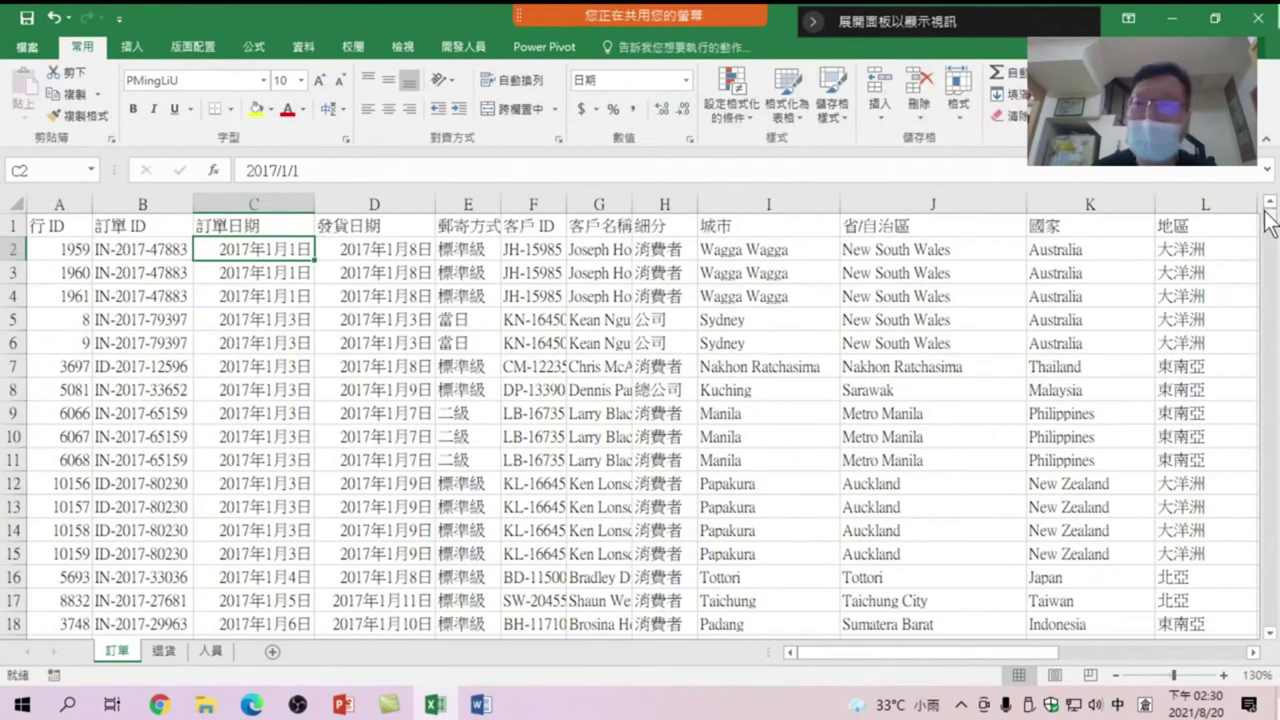
left_click_drag(1270, 218, 1270, 617)
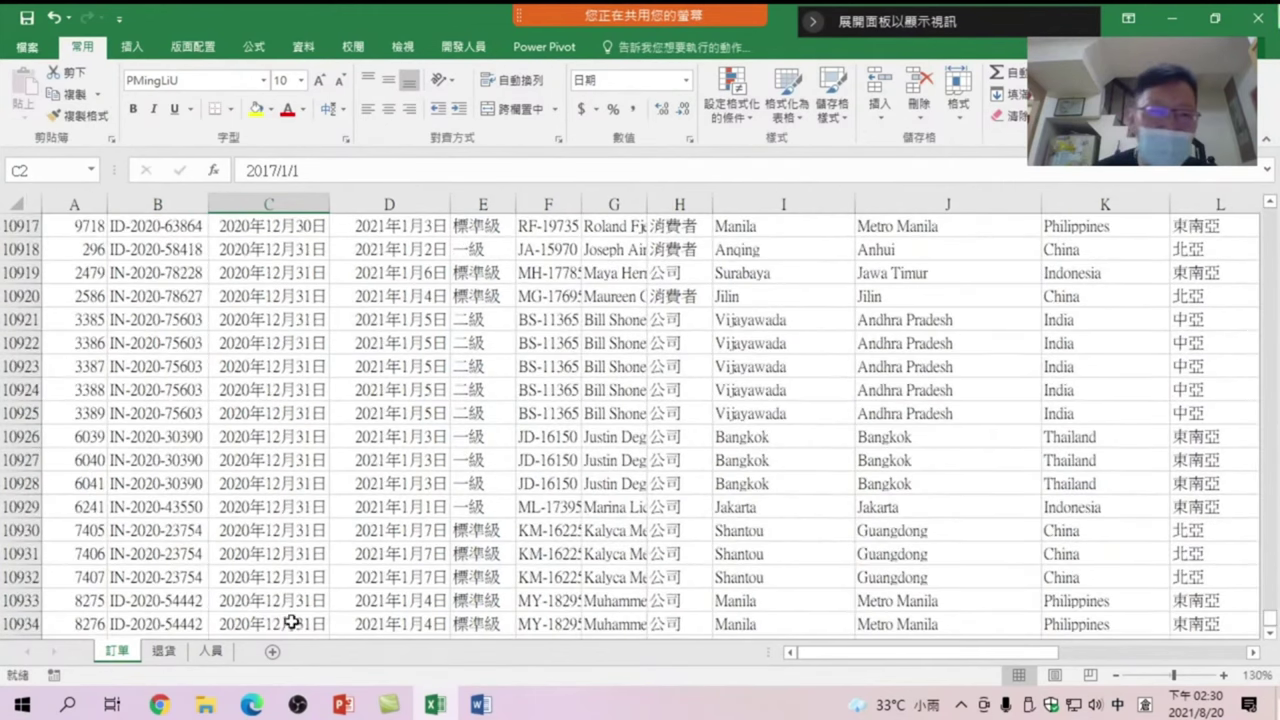
key("ctrl+BackSpace")
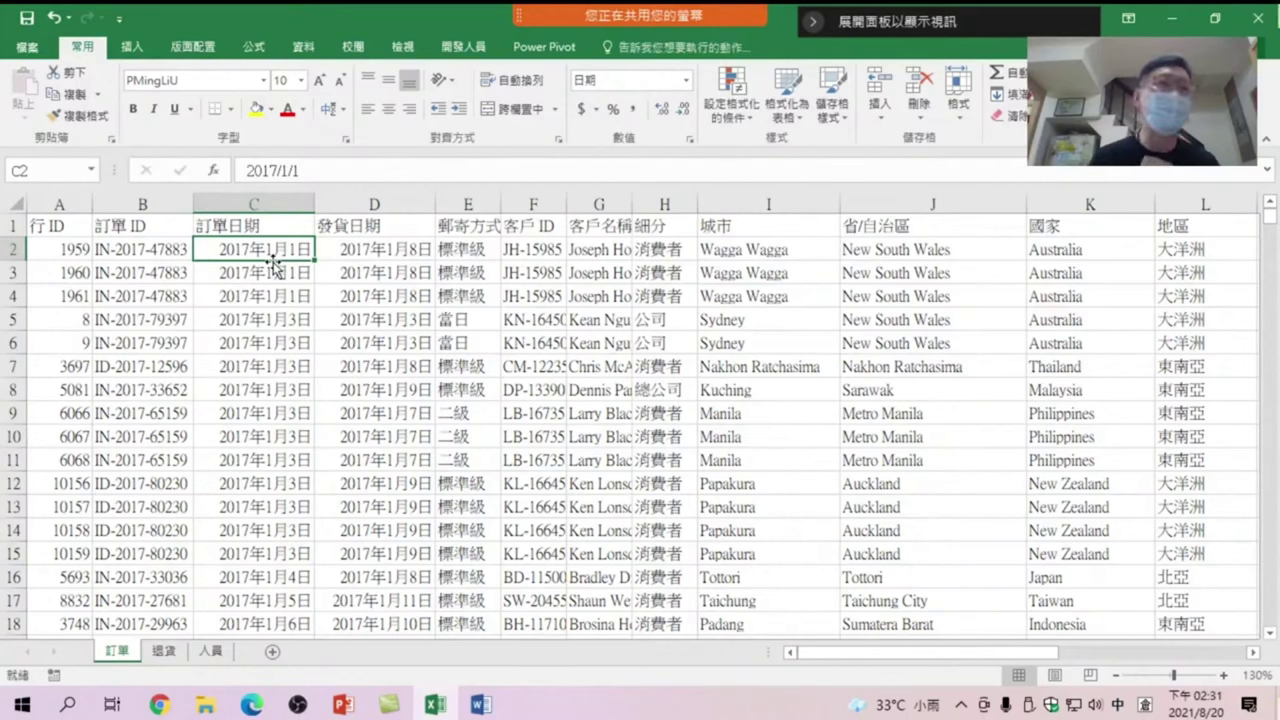
Insert a blank column at column V, ahead of the field list
key("ctrl+Up")
key("ctrl+shift+Down")
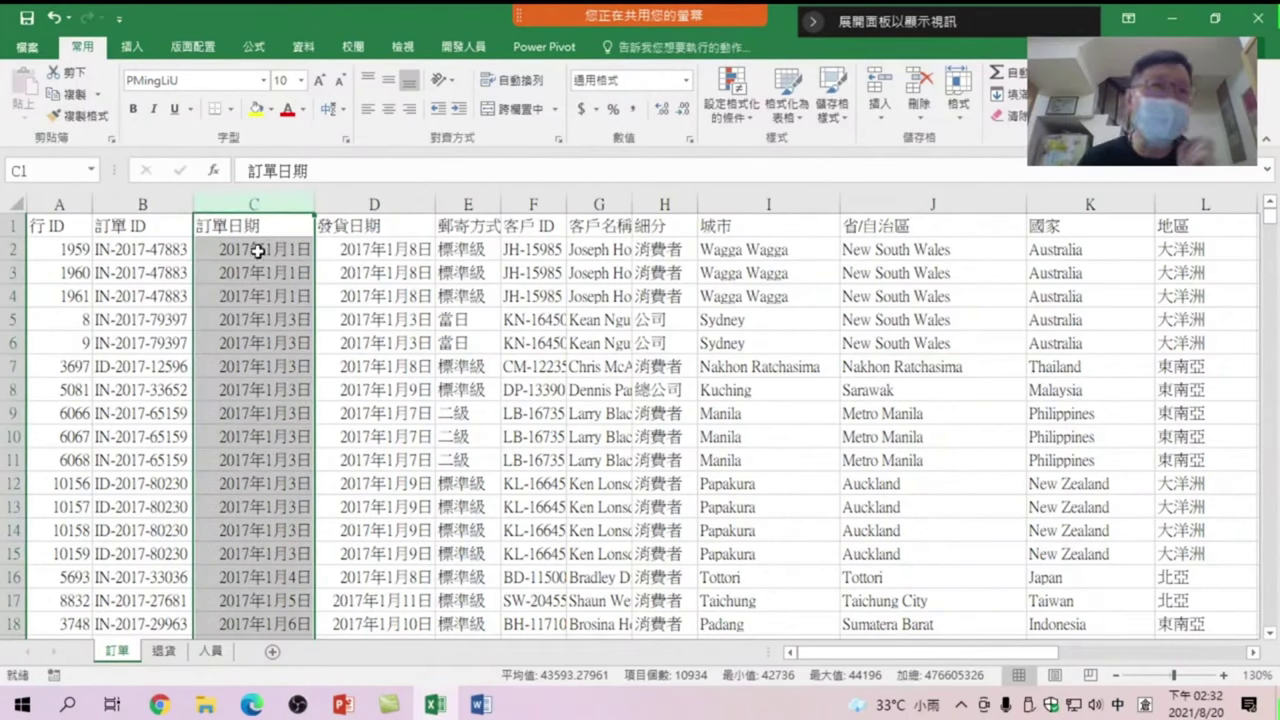
left_click(251, 254)
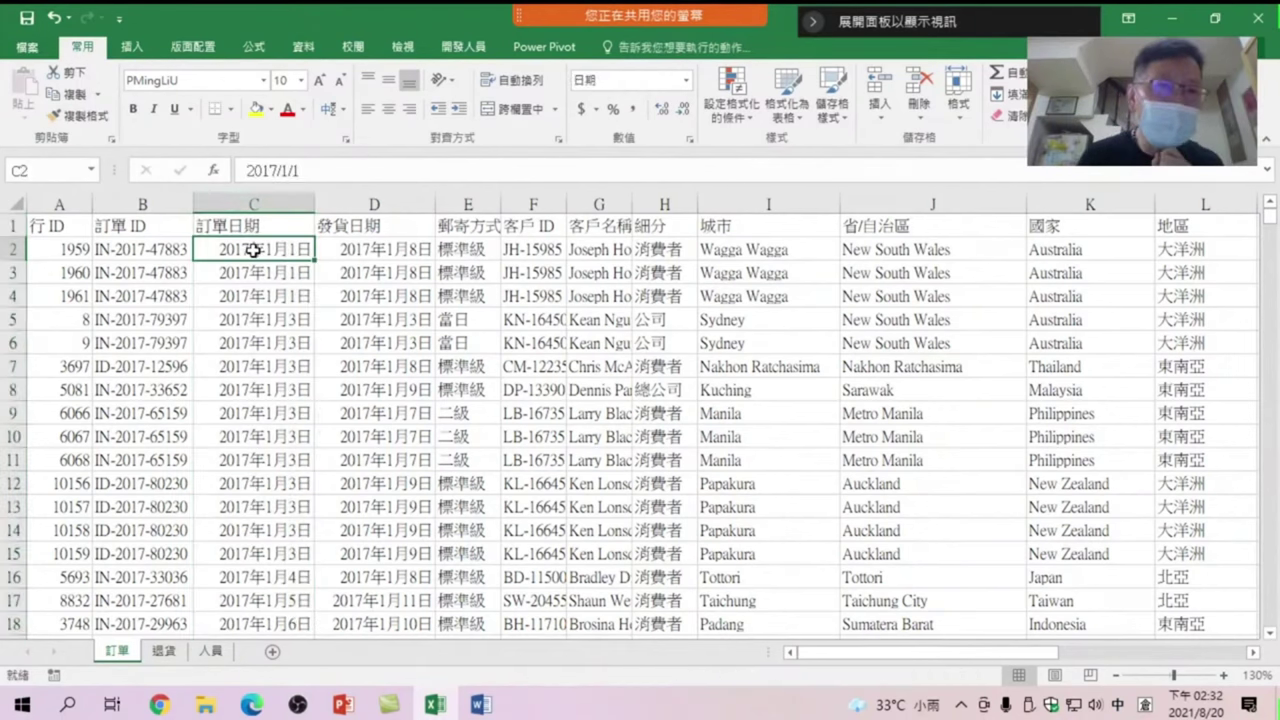
left_click_drag(851, 652, 1112, 659)
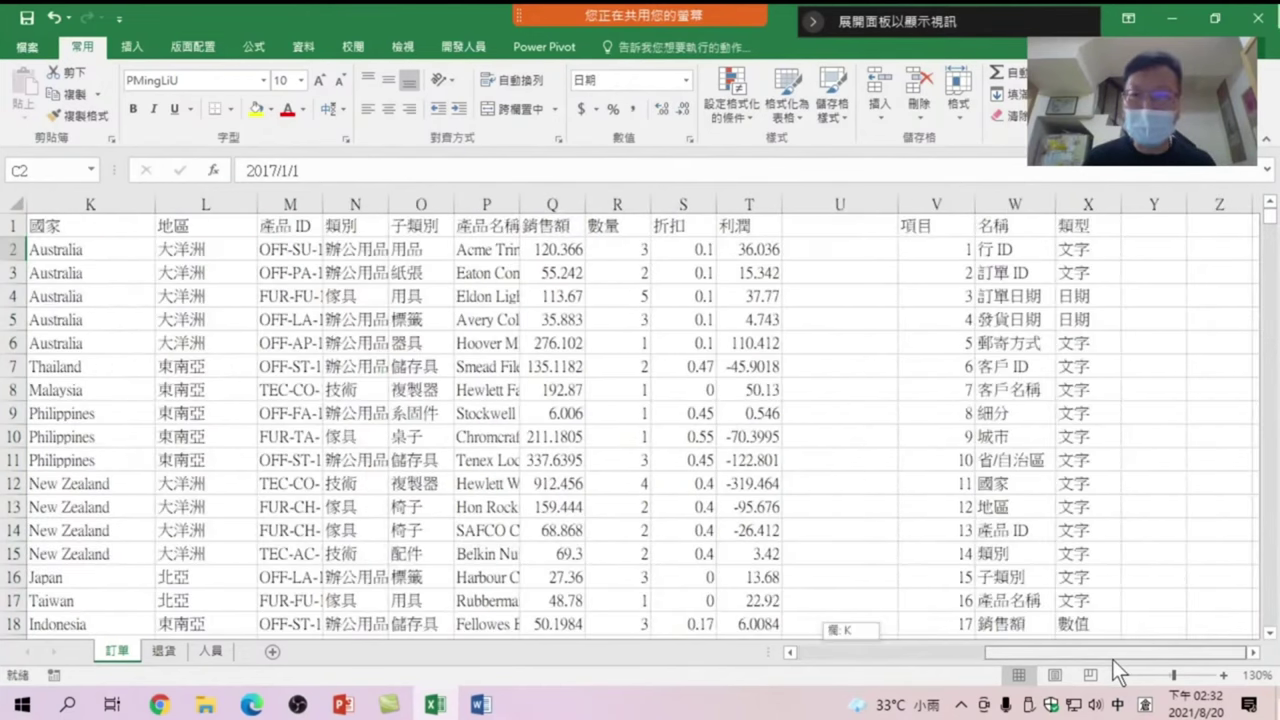
right_click(932, 203)
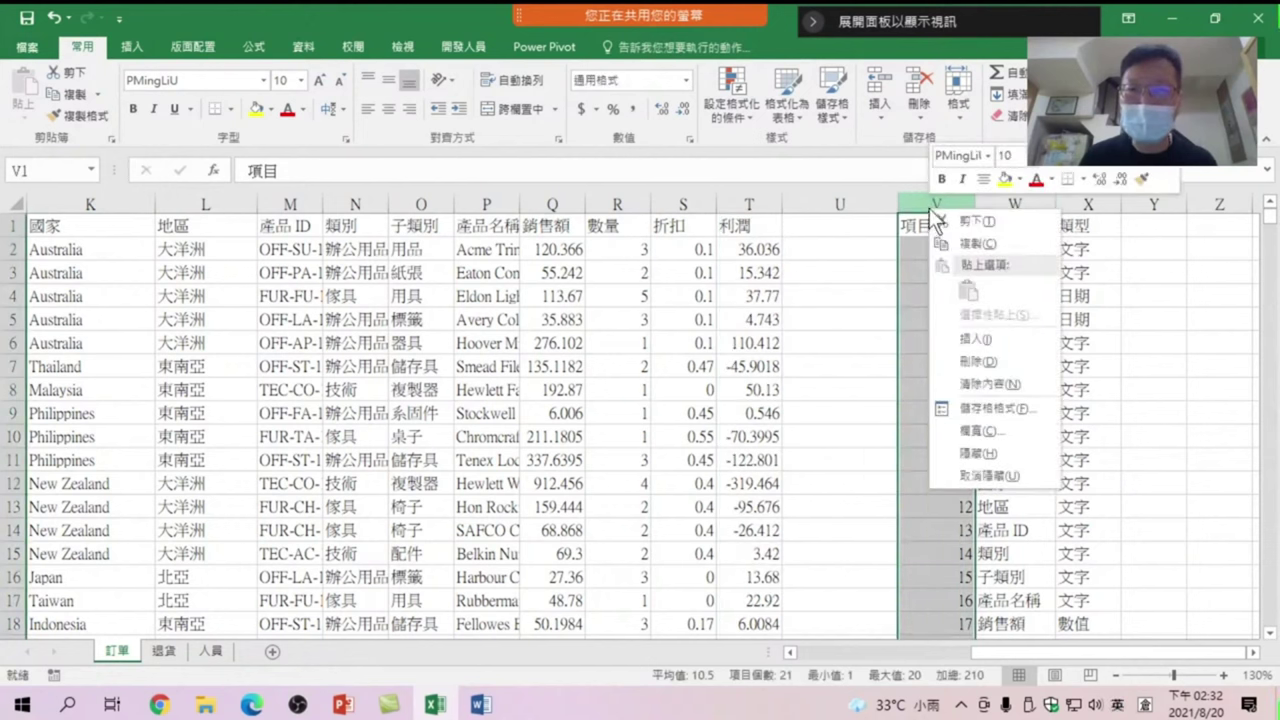
left_click(969, 339)
Insert a second blank column at W so the field list starts at X, and select U2
left_click(840, 228)
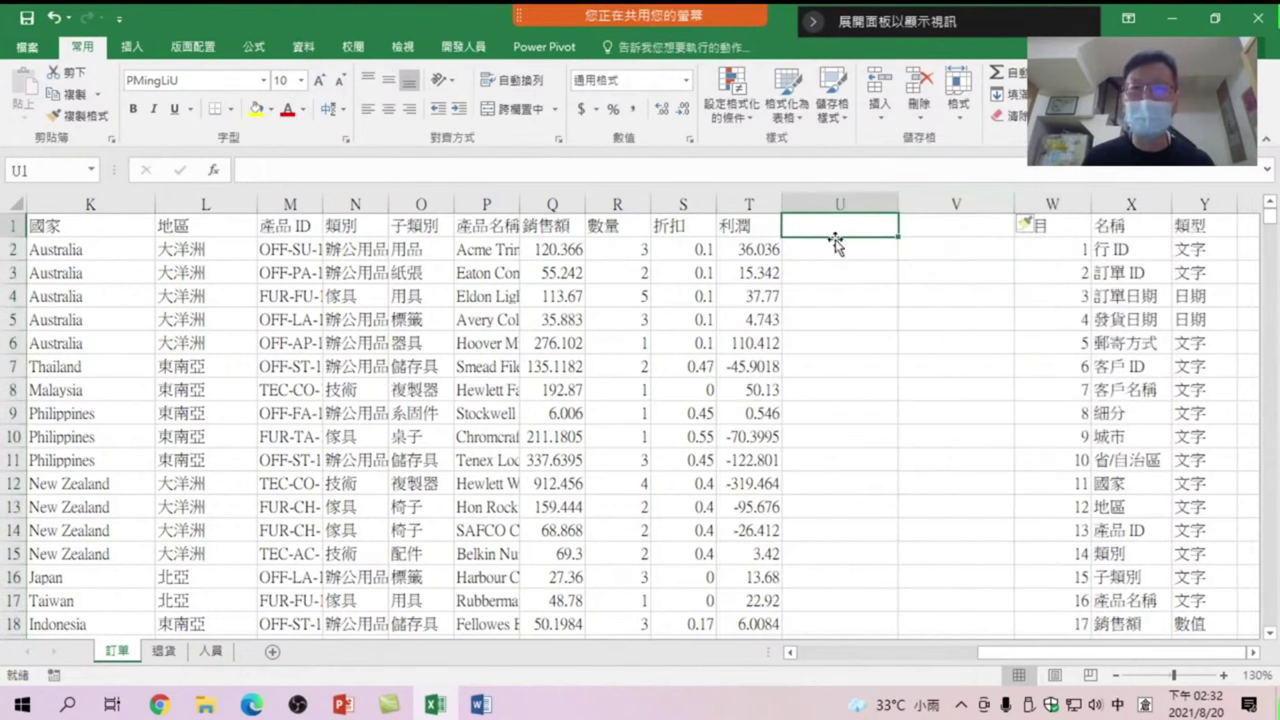
left_click(1054, 203)
right_click(1054, 203)
left_click(1098, 334)
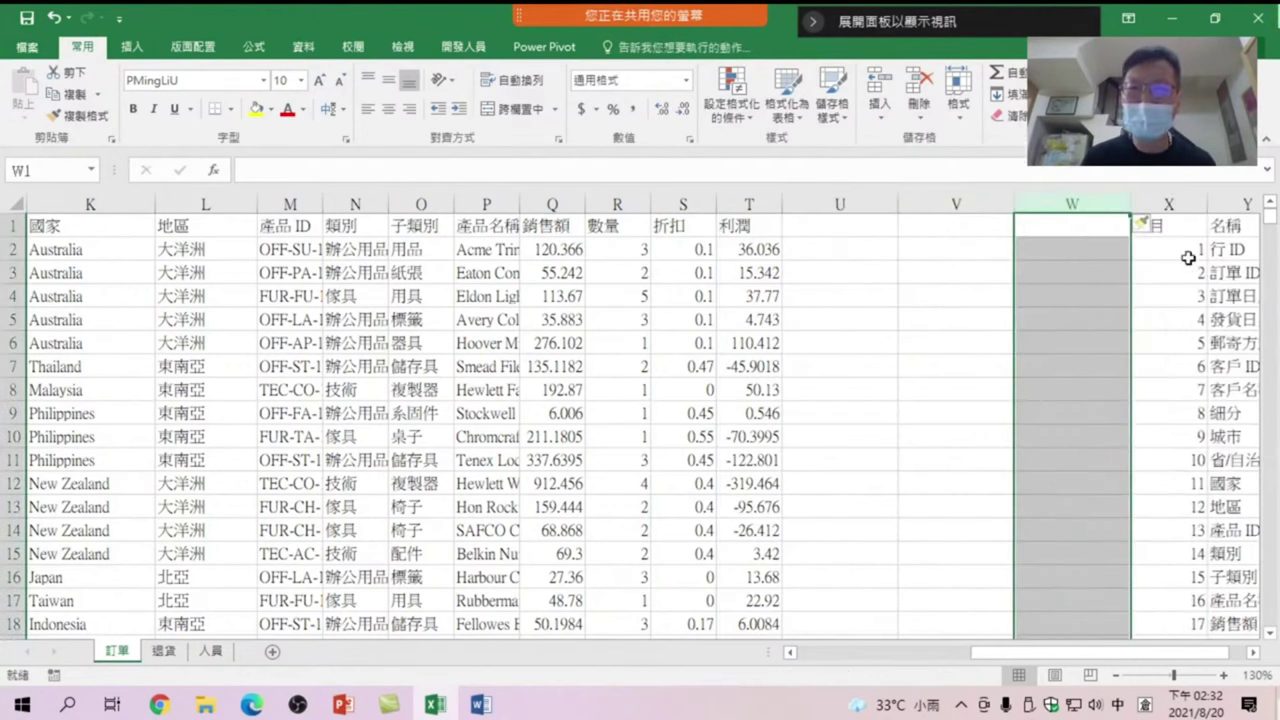
left_click(836, 232)
left_click(826, 252)
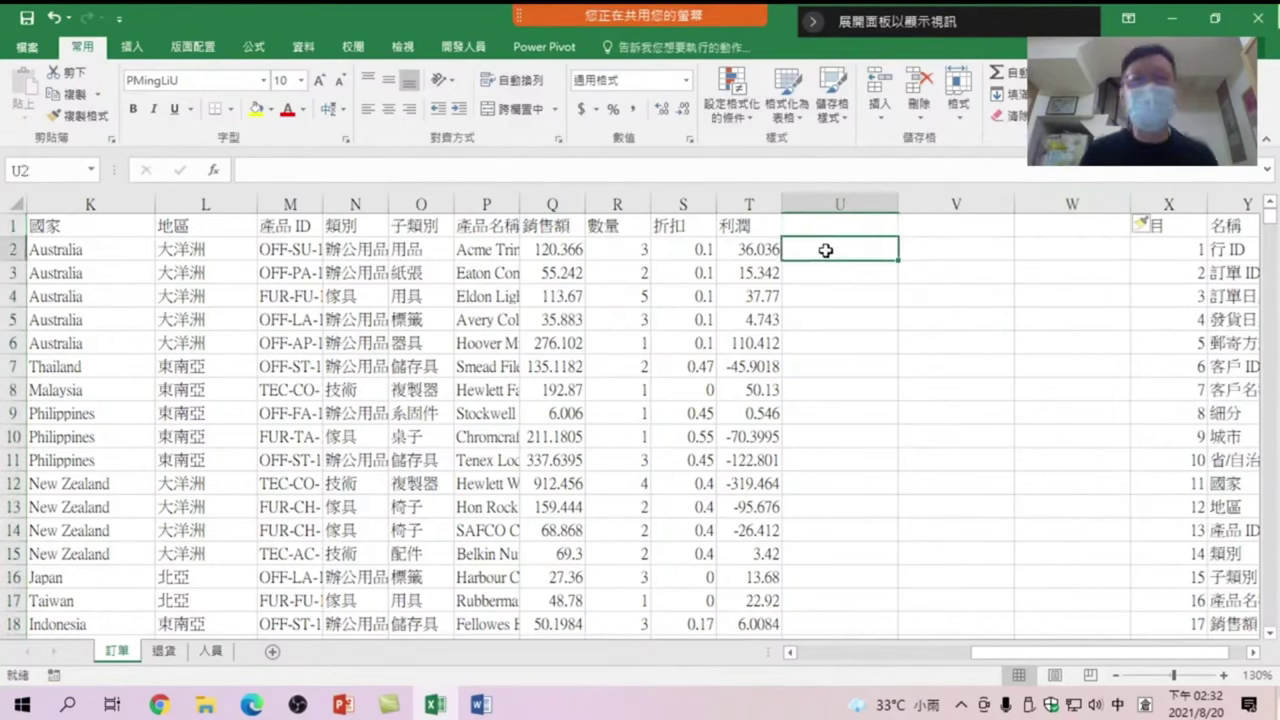
Enter =WEEKDAY(C2,2) in U2, returning 7 for the 2017年1月1日 order
type("=")
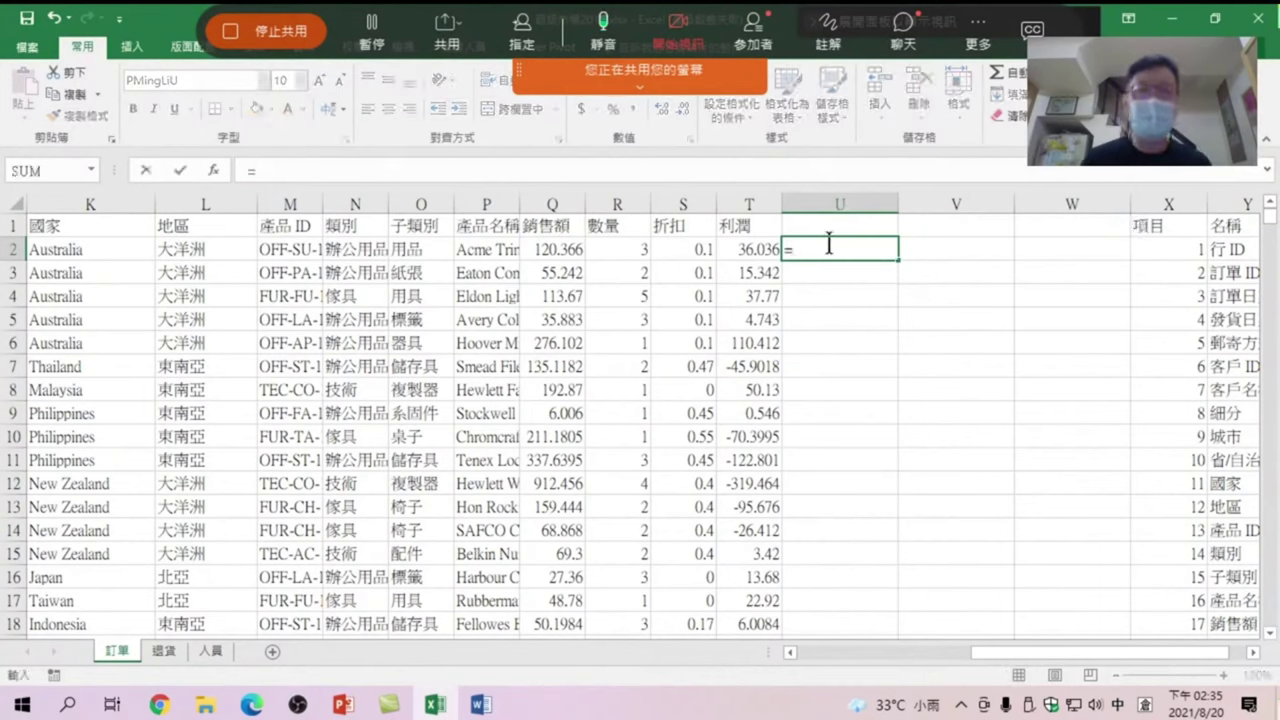
type("we")
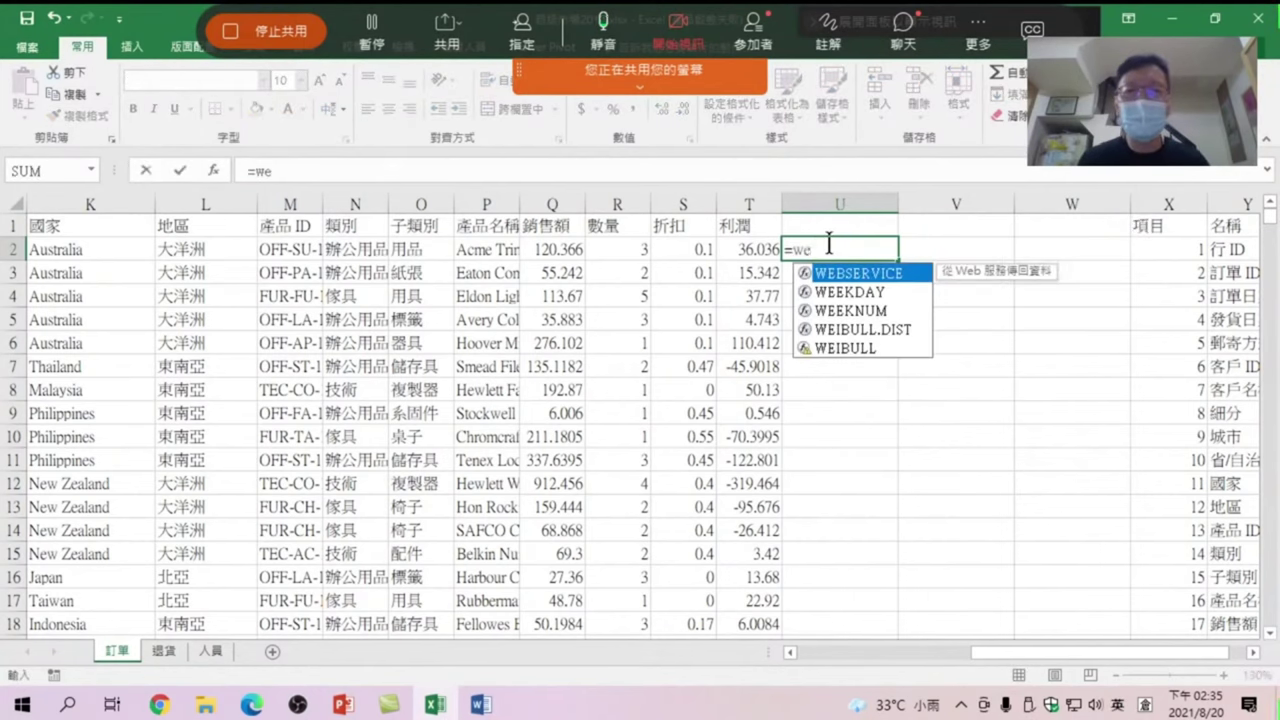
type("ek")
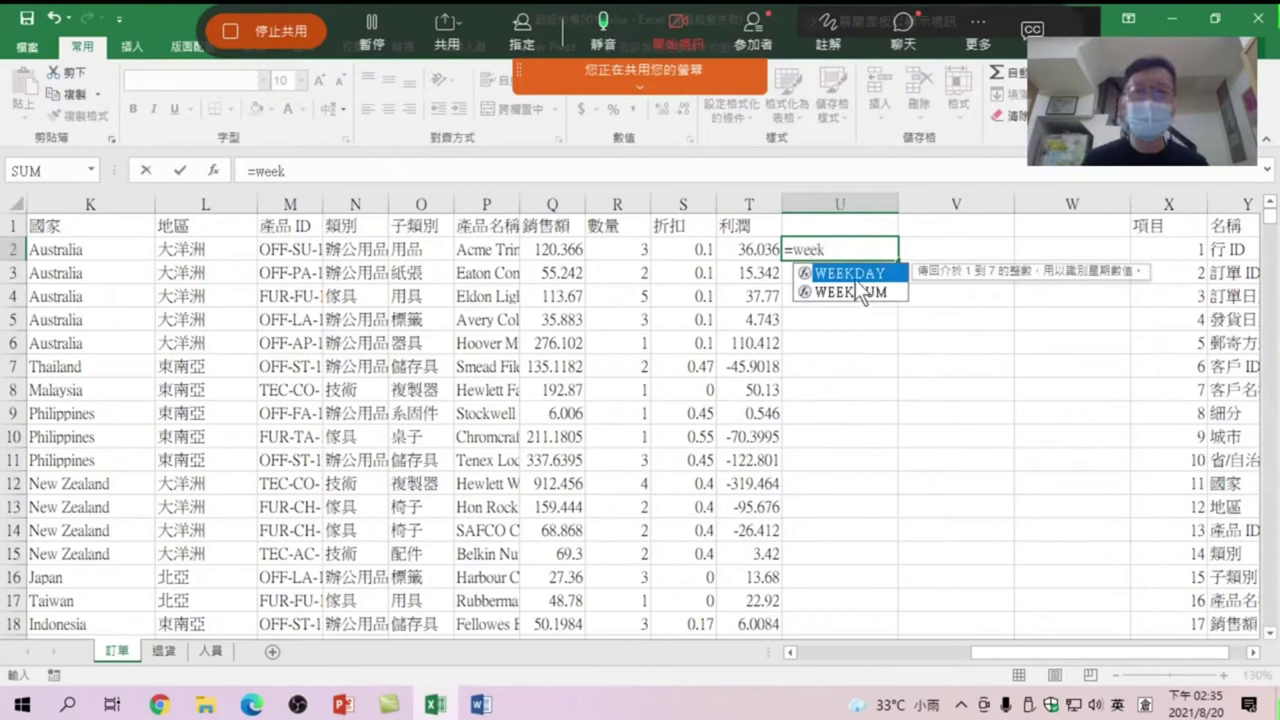
key("BackSpace")
key("BackSpace")
key("BackSpace")
key("Tab")
key("BackSpace")
key("BackSpace")
key("BackSpace")
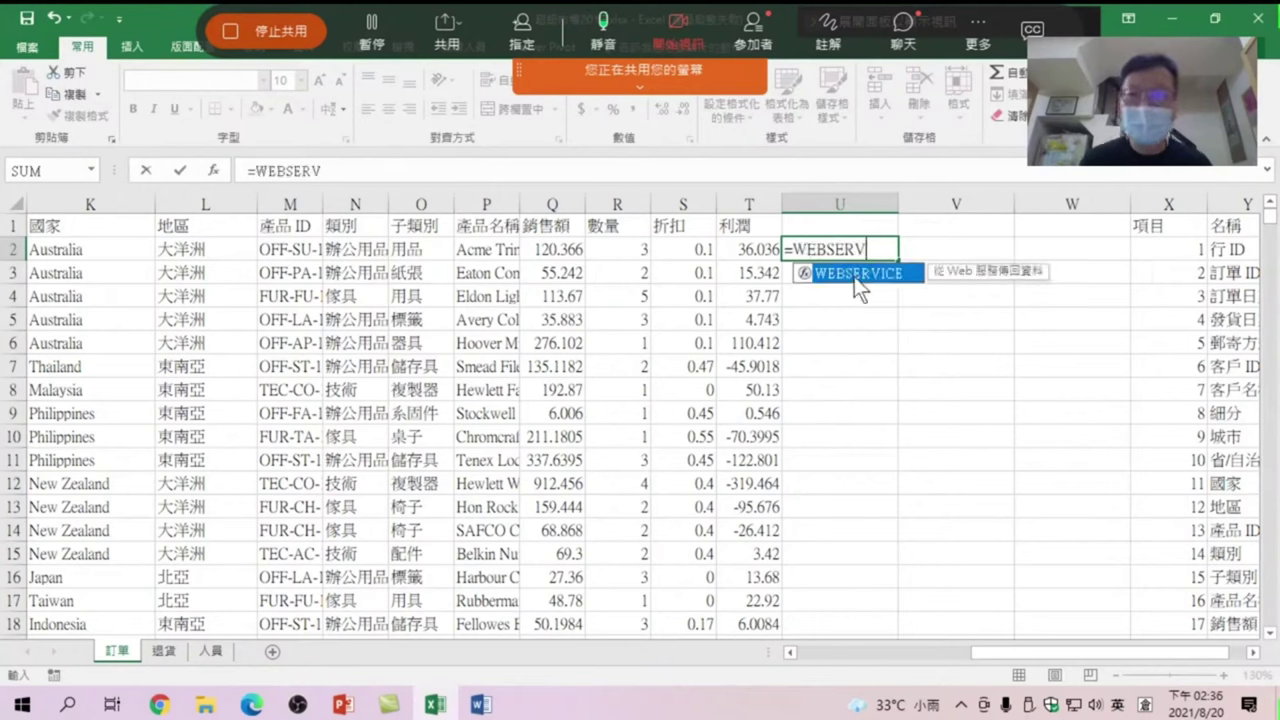
key("BackSpace")
key("BackSpace")
key("BackSpace")
key("BackSpace")
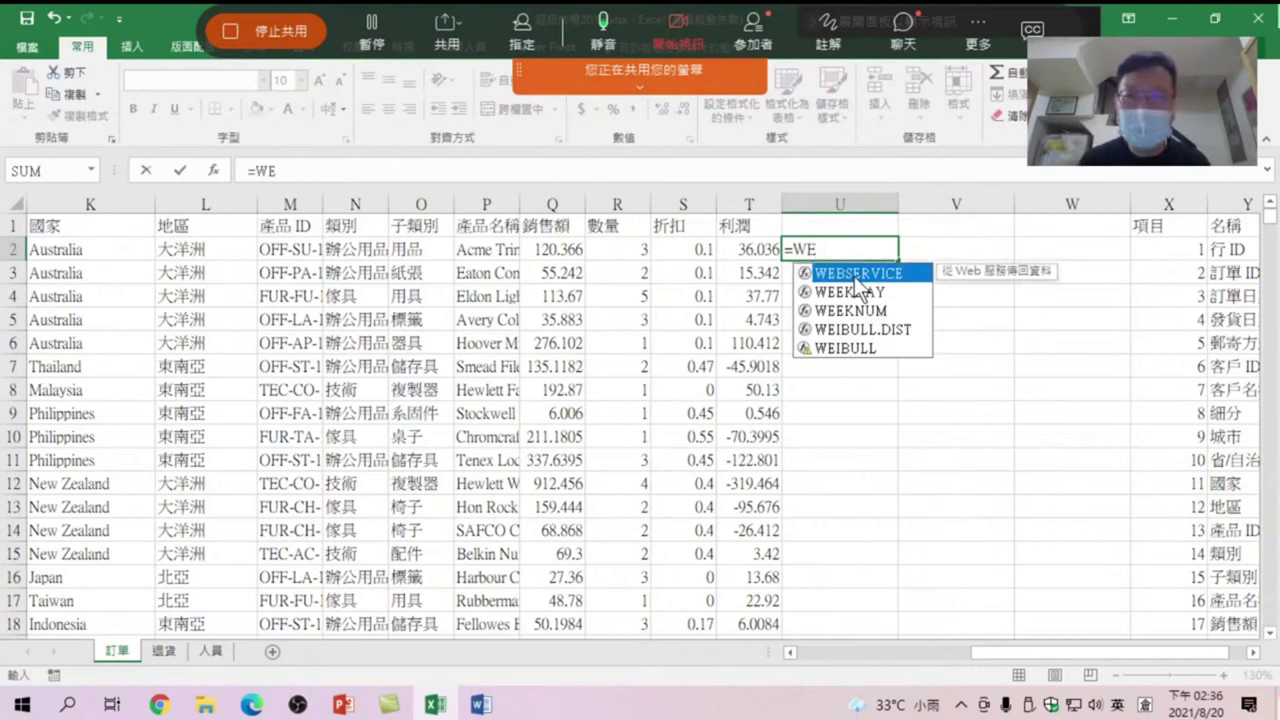
key("Down")
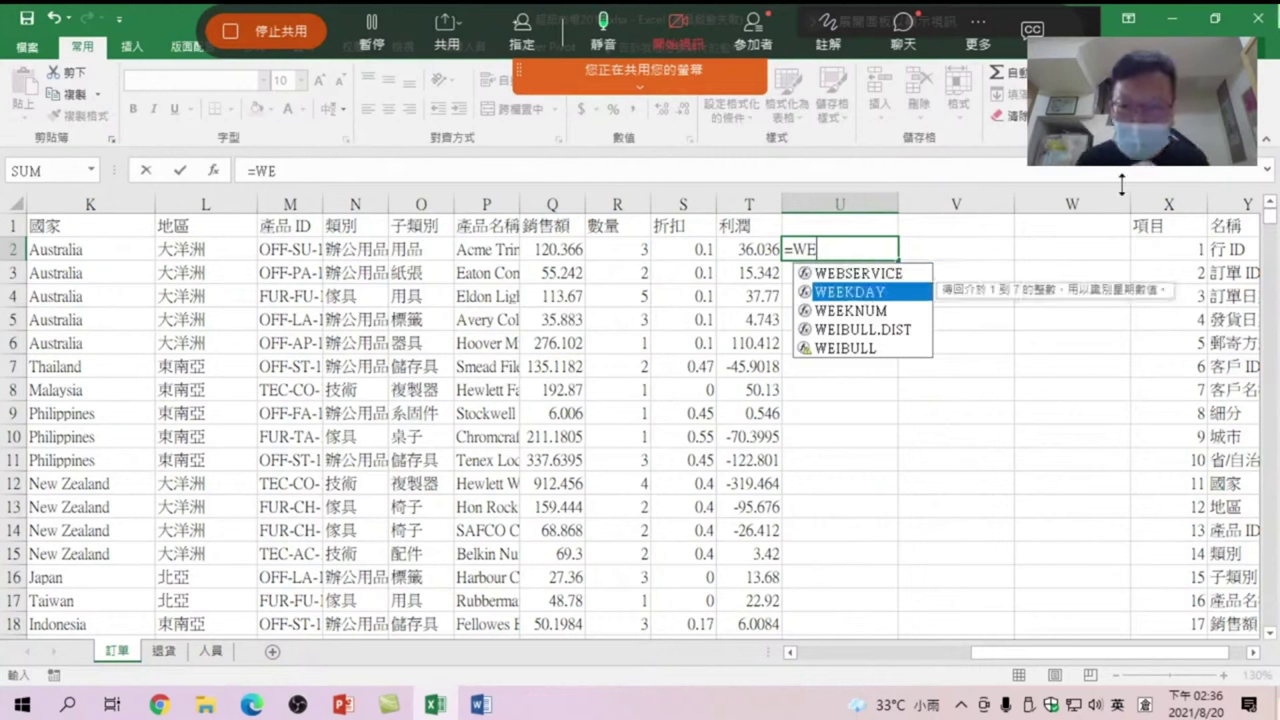
key("Tab")
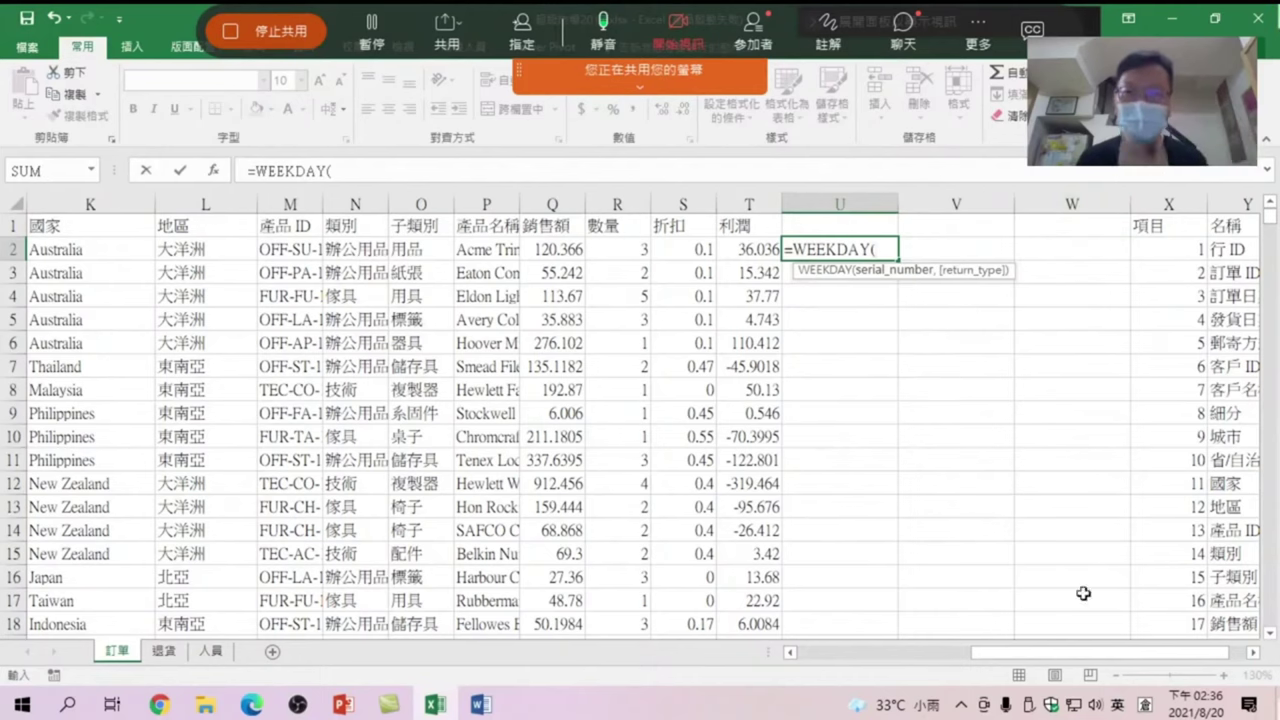
left_click_drag(1065, 655, 839, 634)
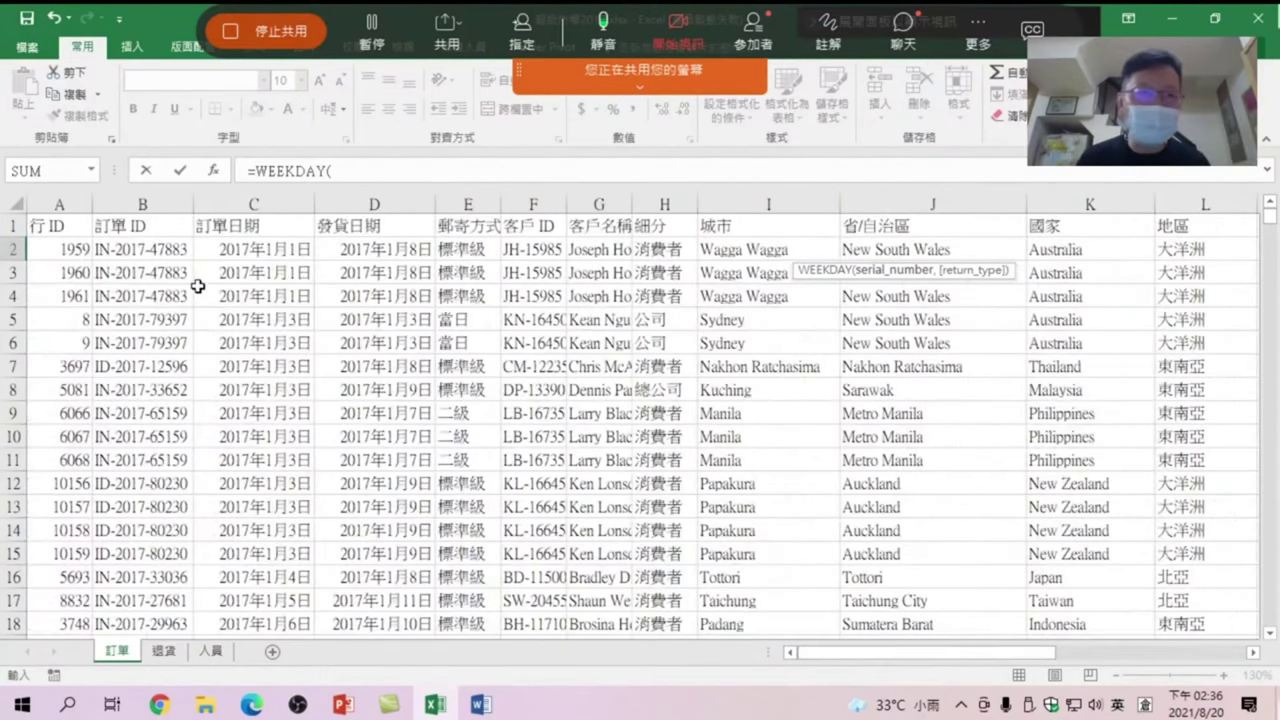
left_click(251, 252)
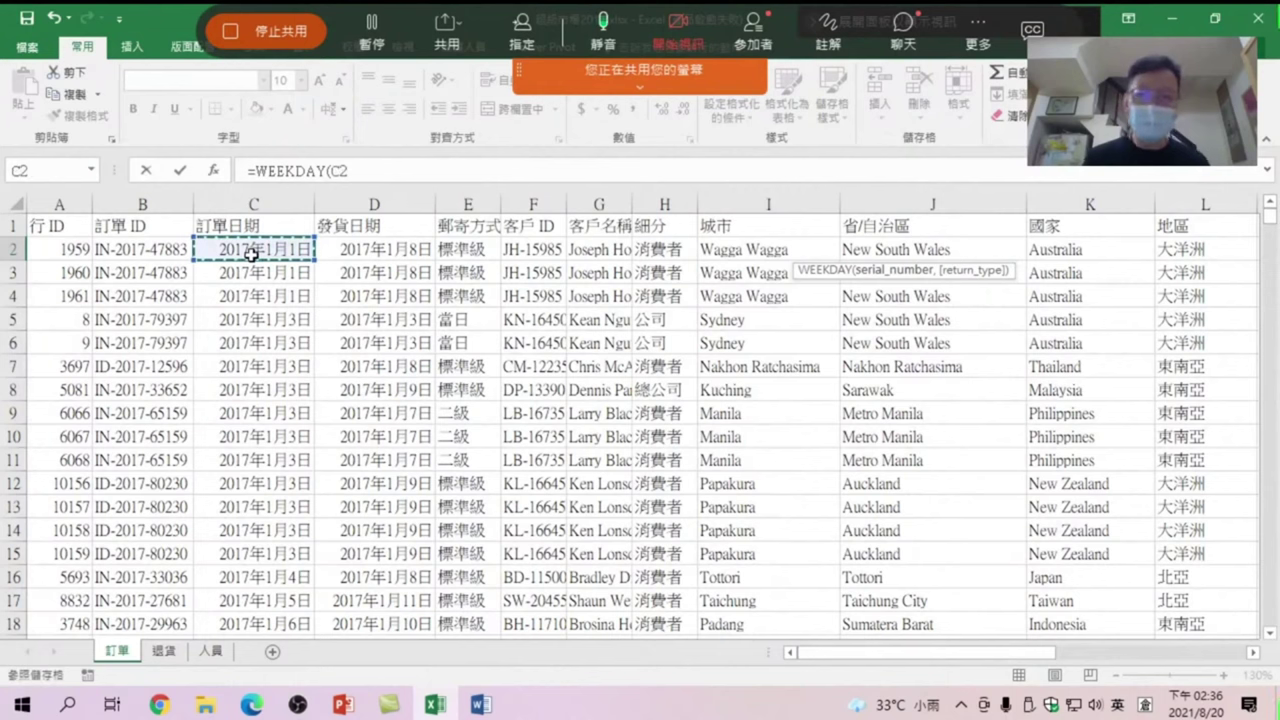
type(",")
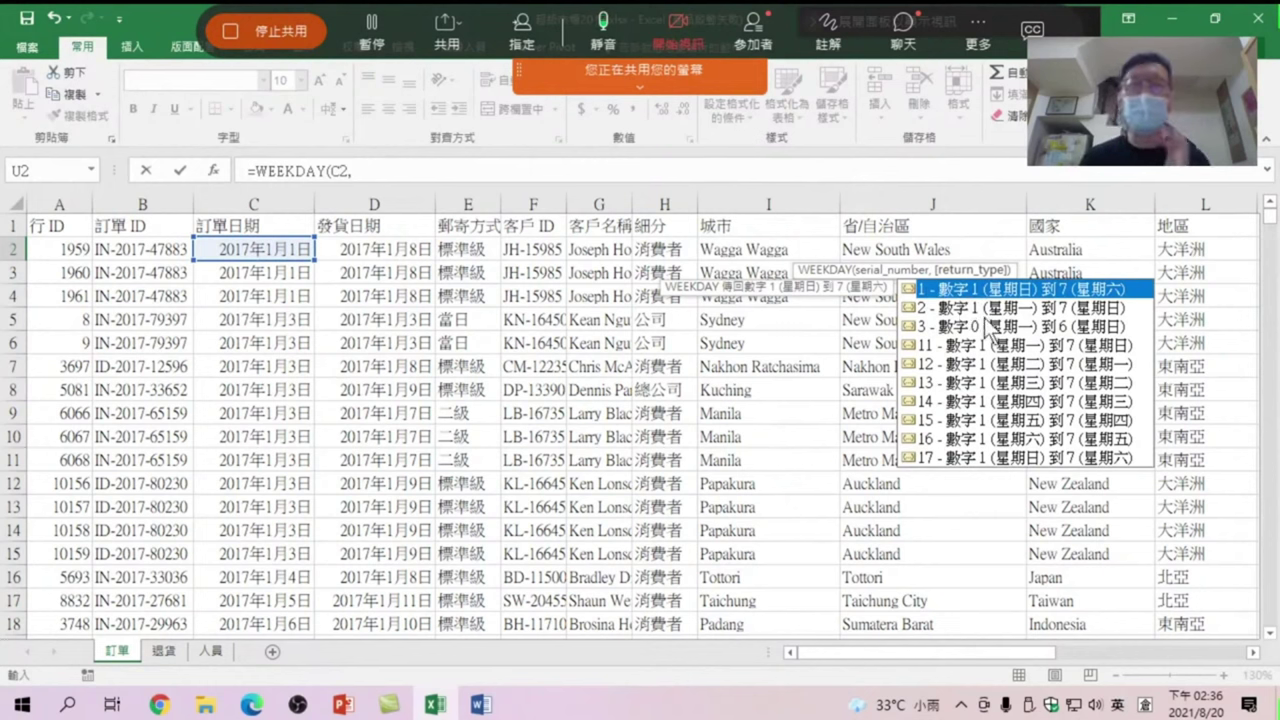
type("2")
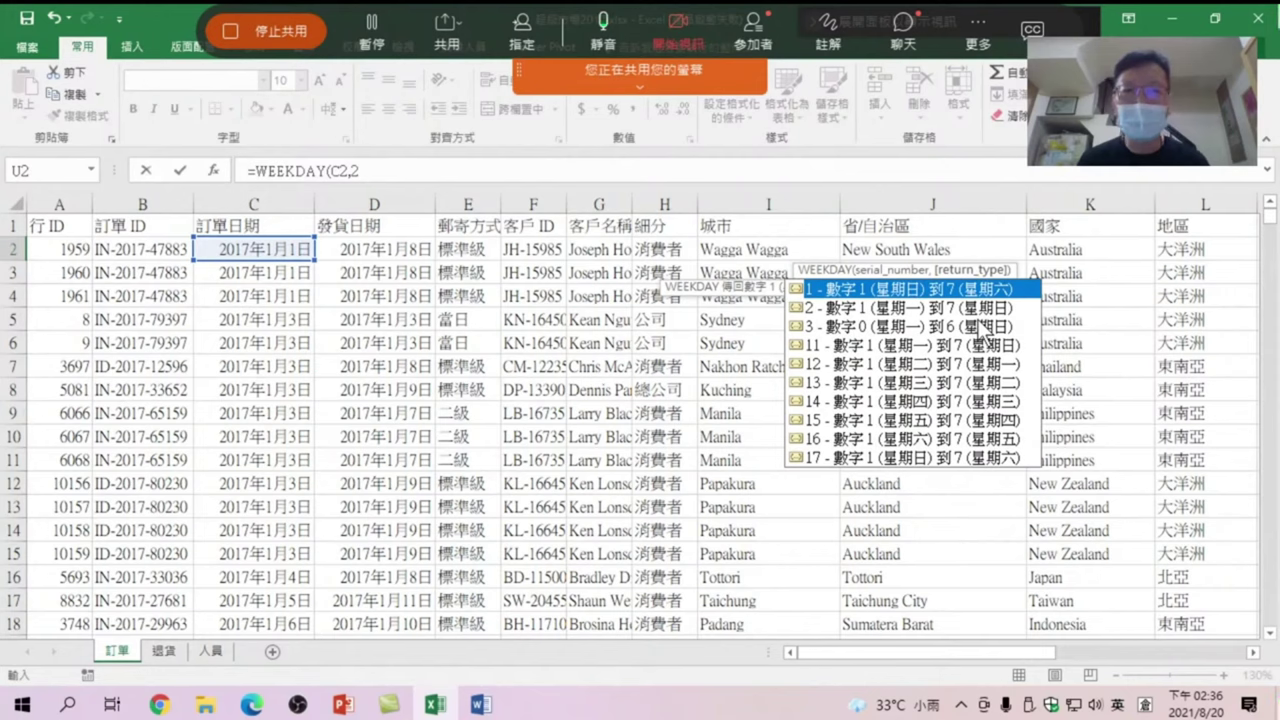
type(")")
key("Return")
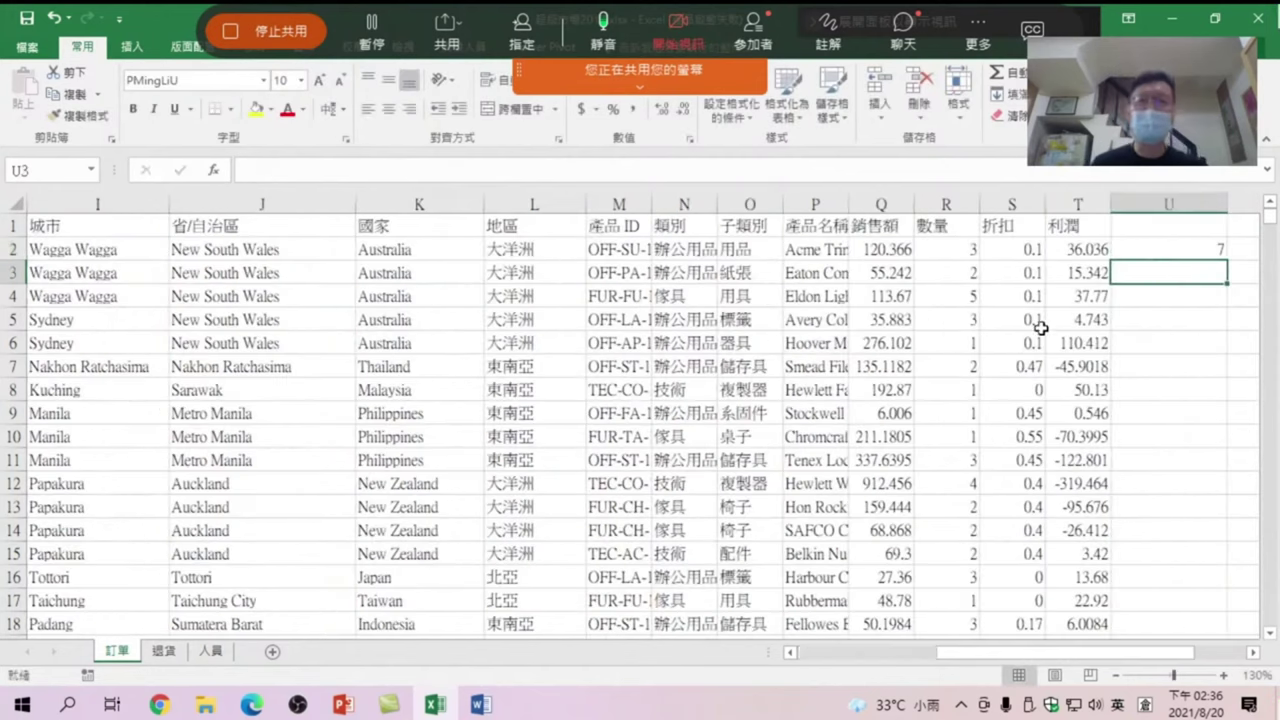
Fill the WEEKDAY formula in U2 down column U for every order row
left_click(1208, 255)
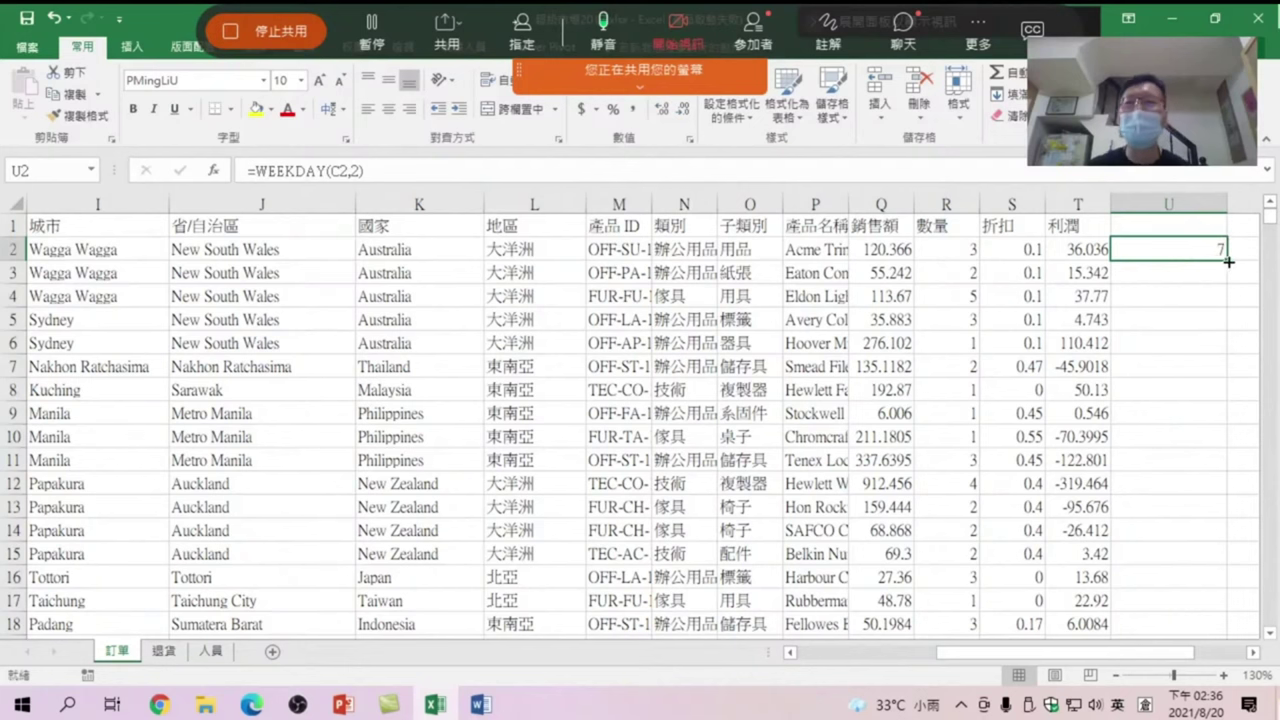
double_click(1228, 260)
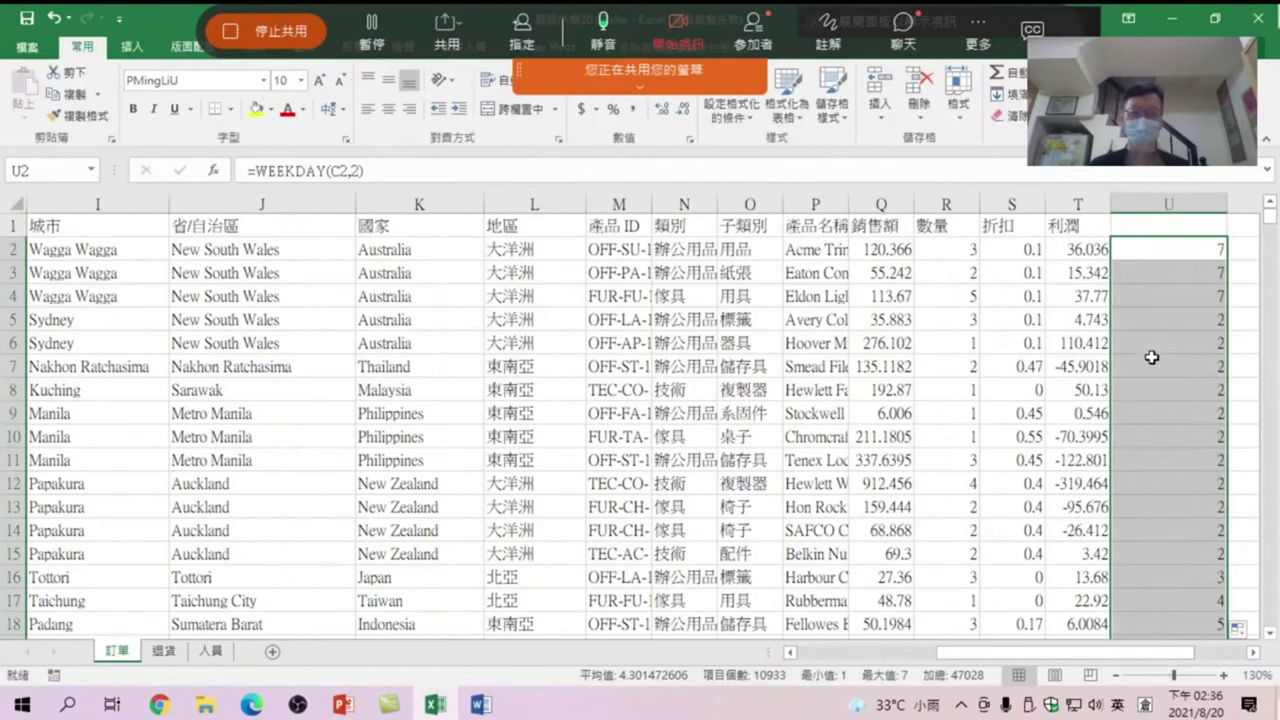
scroll(1152, 357, "down", 8)
scroll(1151, 343, "up", 8)
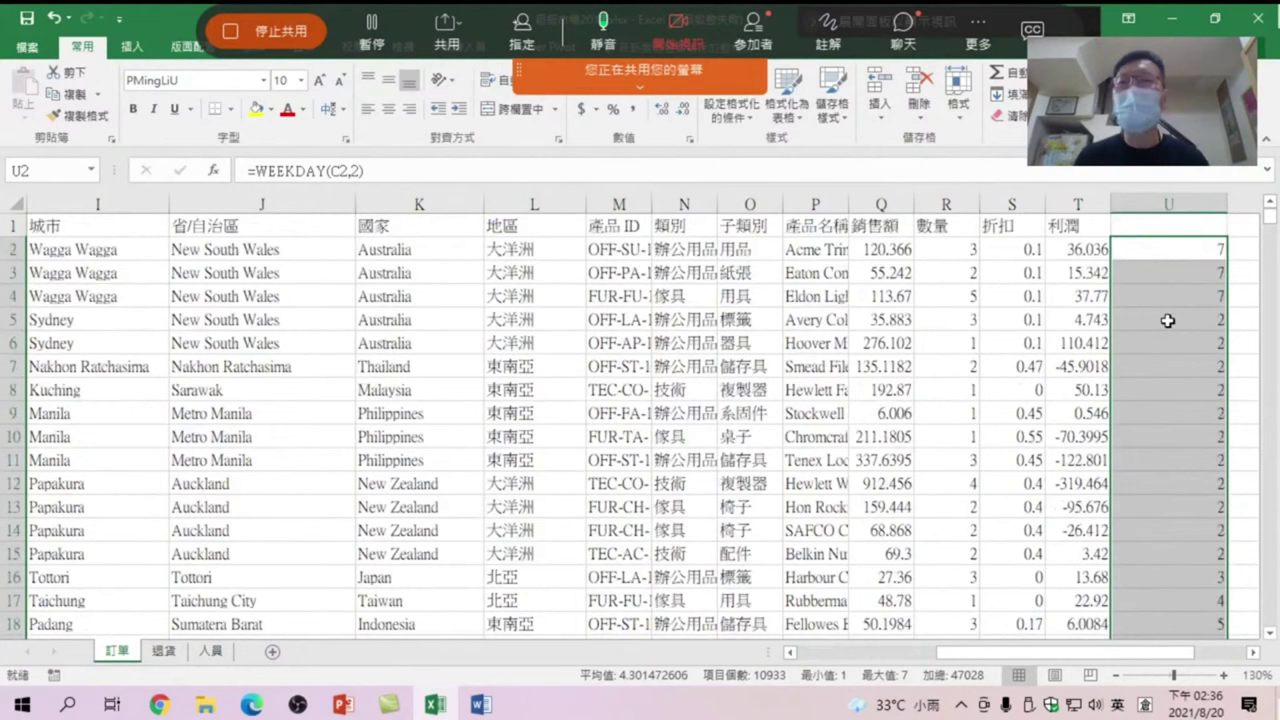
Give column U the header 星期 in cell U1
left_click(1190, 226)
type("a")
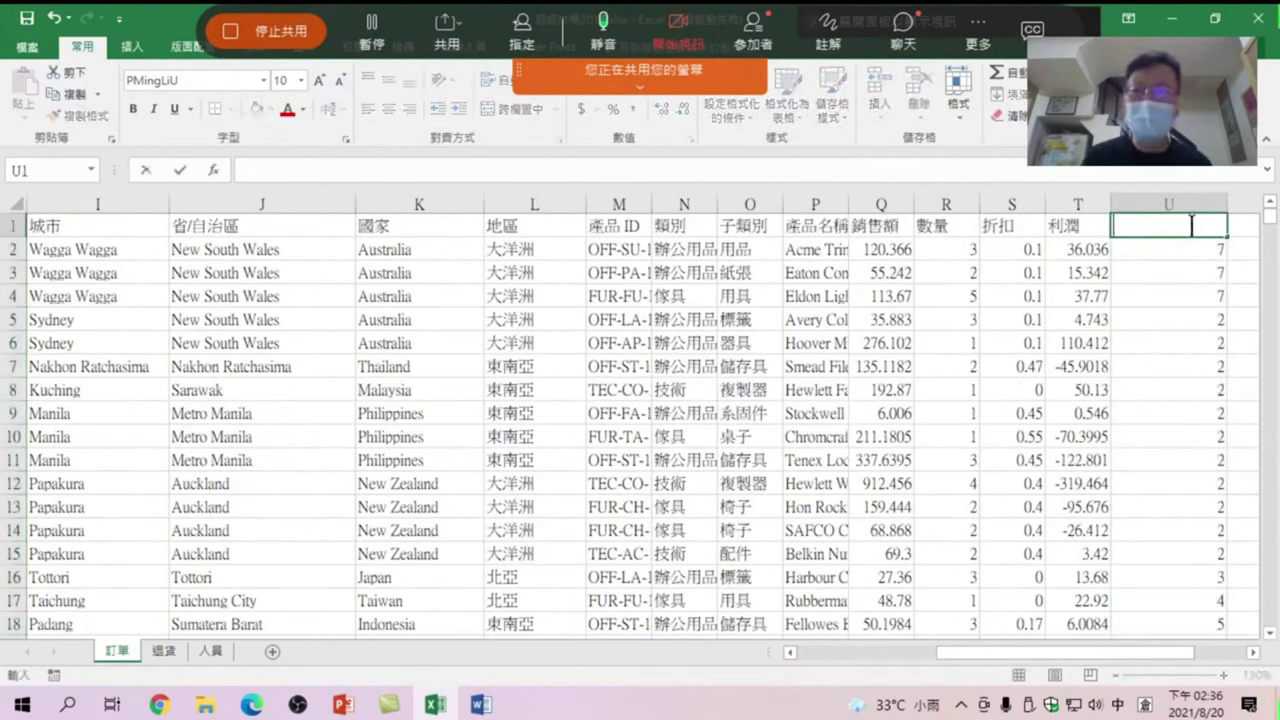
type("星期")
key("Return")
key("Return")
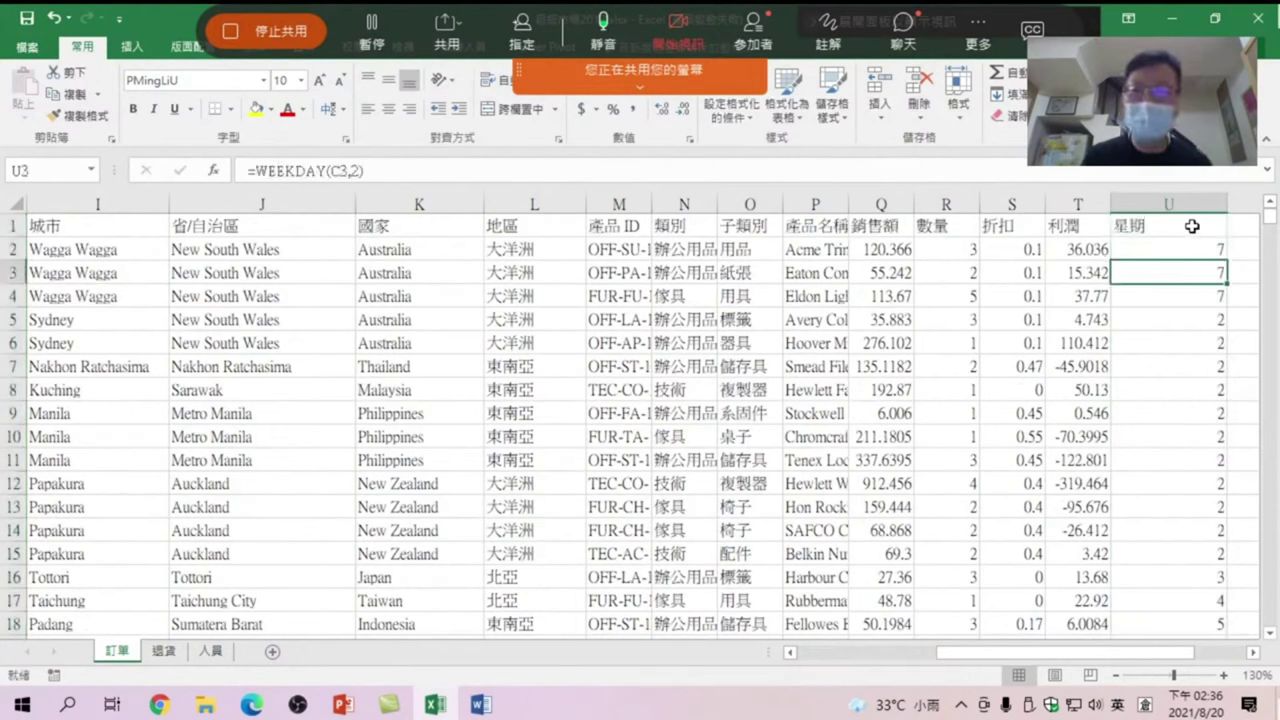
left_click(1150, 249)
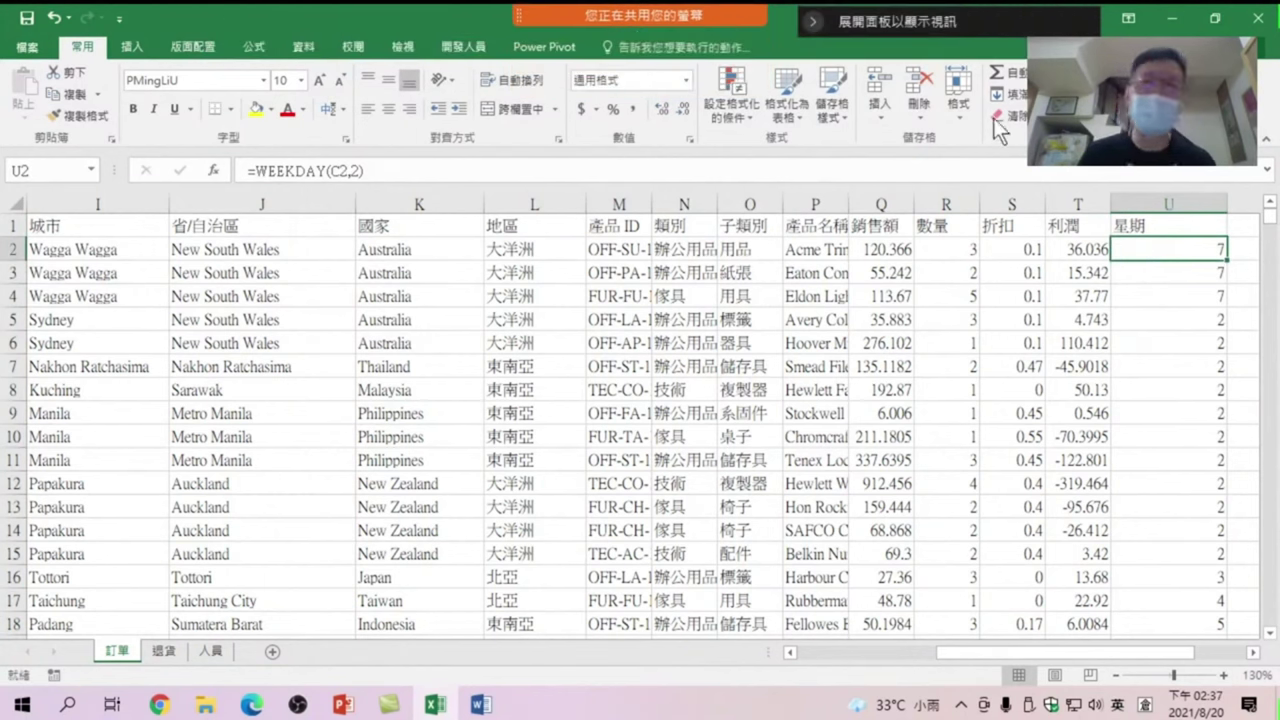
Turn on header-row filters and open the 星期 filter list showing values 1–7
left_click(1095, 105)
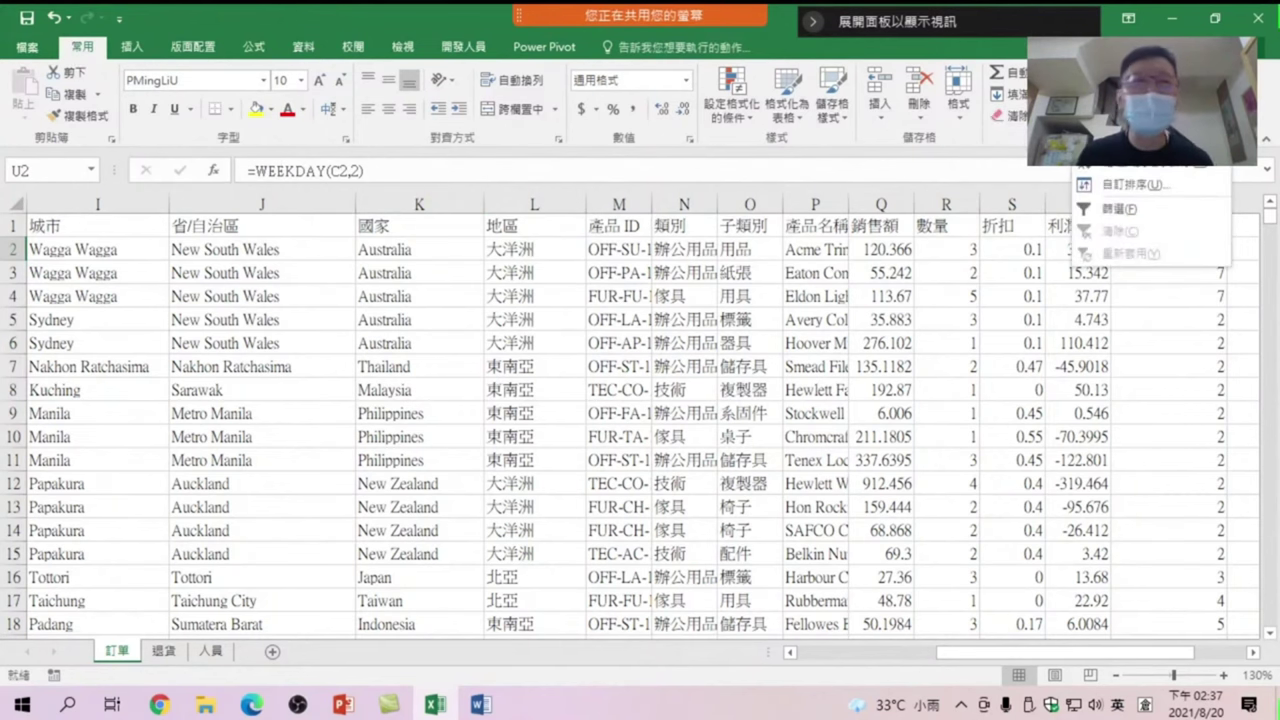
left_click(1117, 207)
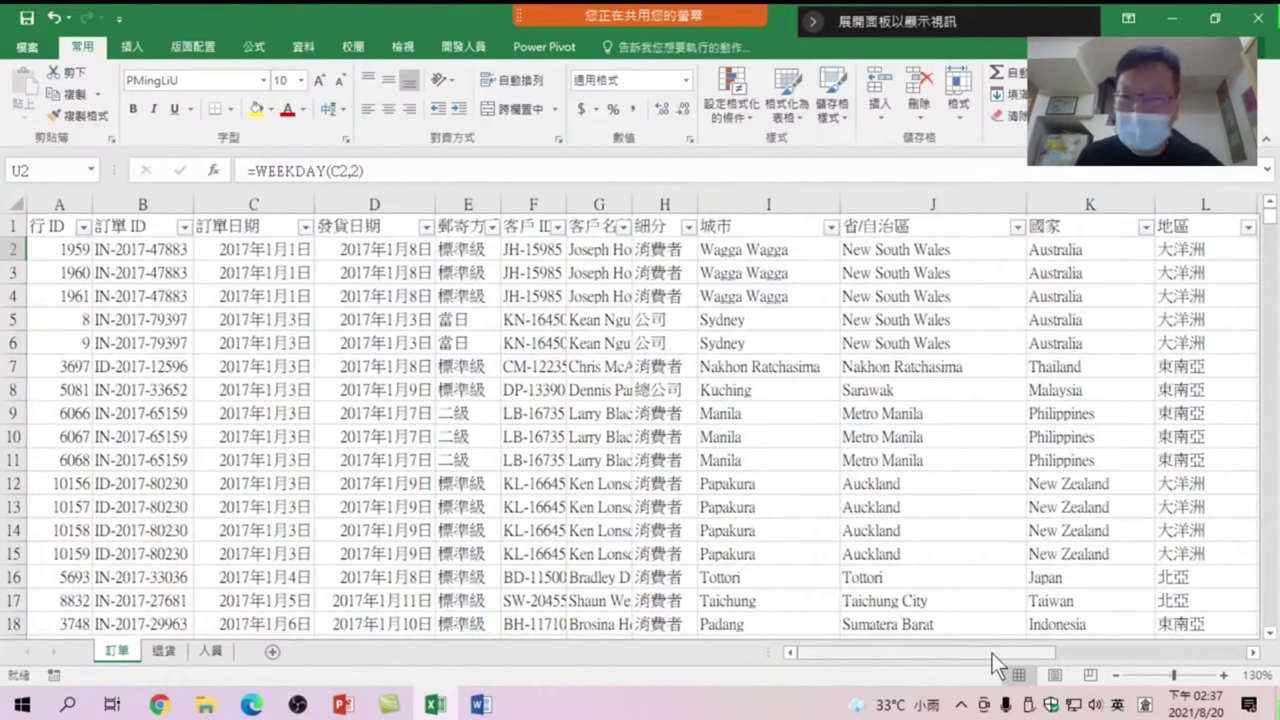
left_click_drag(992, 653, 1203, 653)
left_click(760, 228)
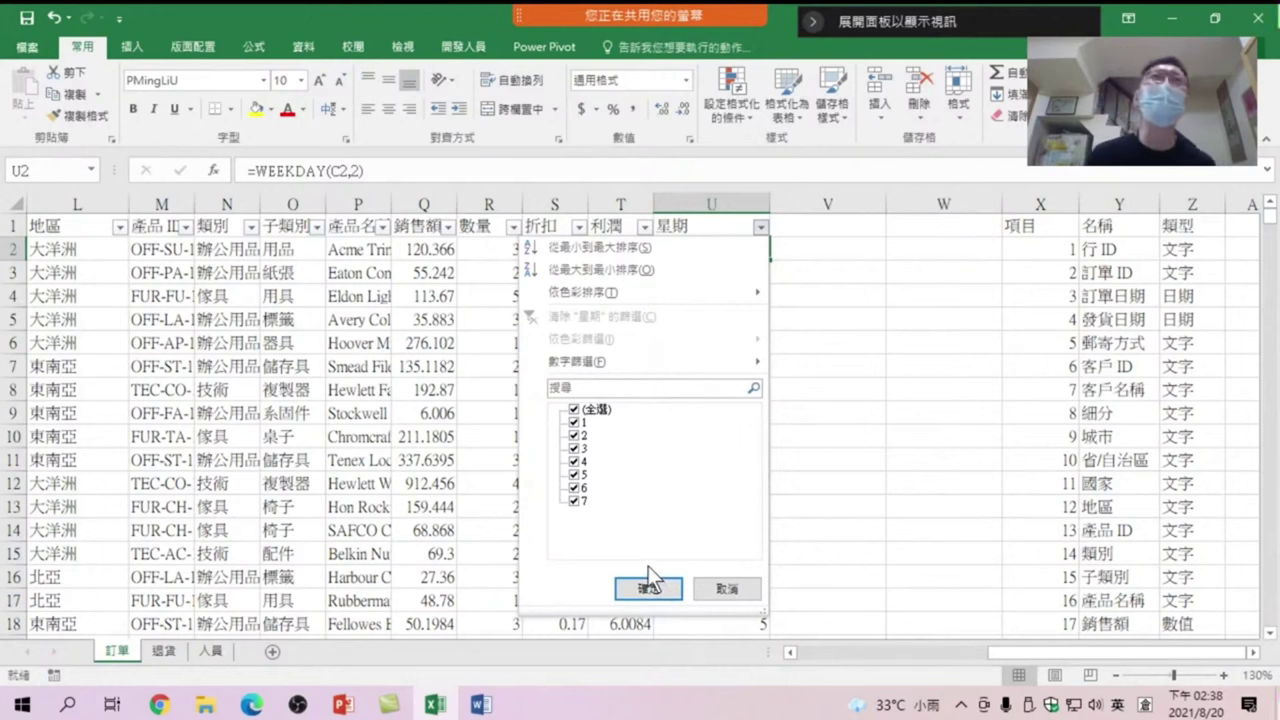
Close the 星期 value list unchanged and switch the header filters off
left_click(648, 567)
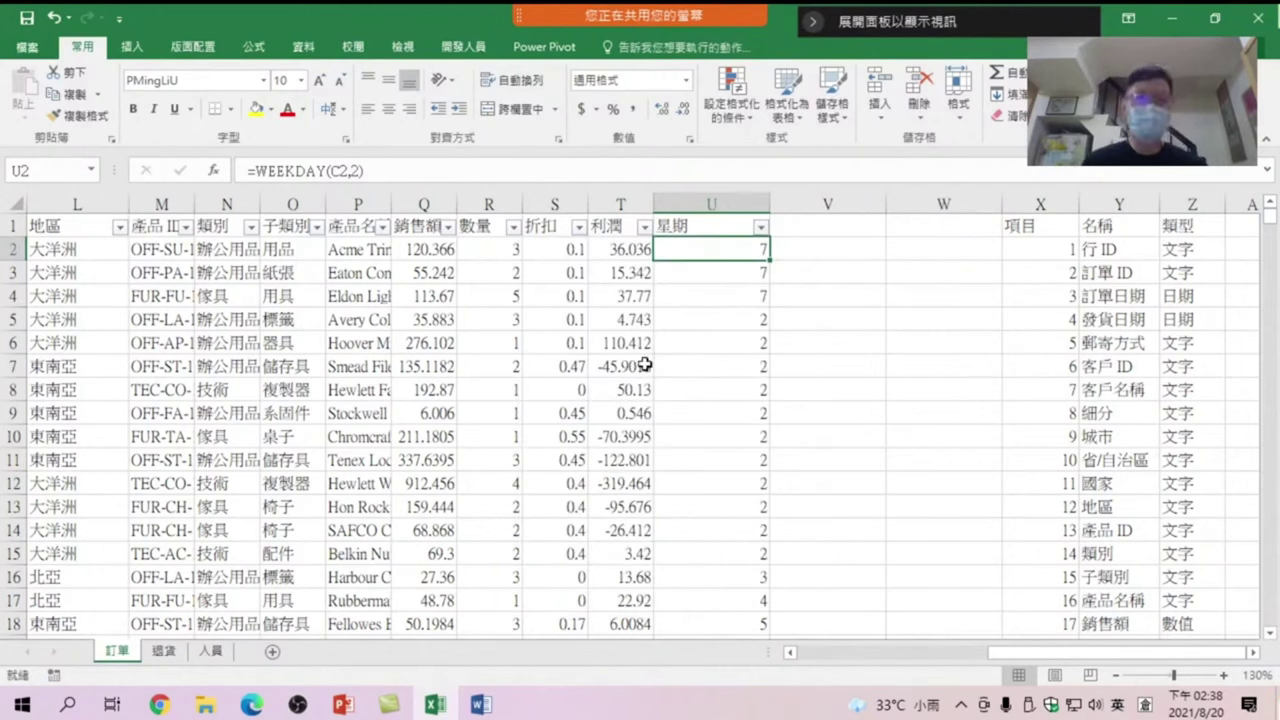
left_click(1195, 100)
left_click(1120, 206)
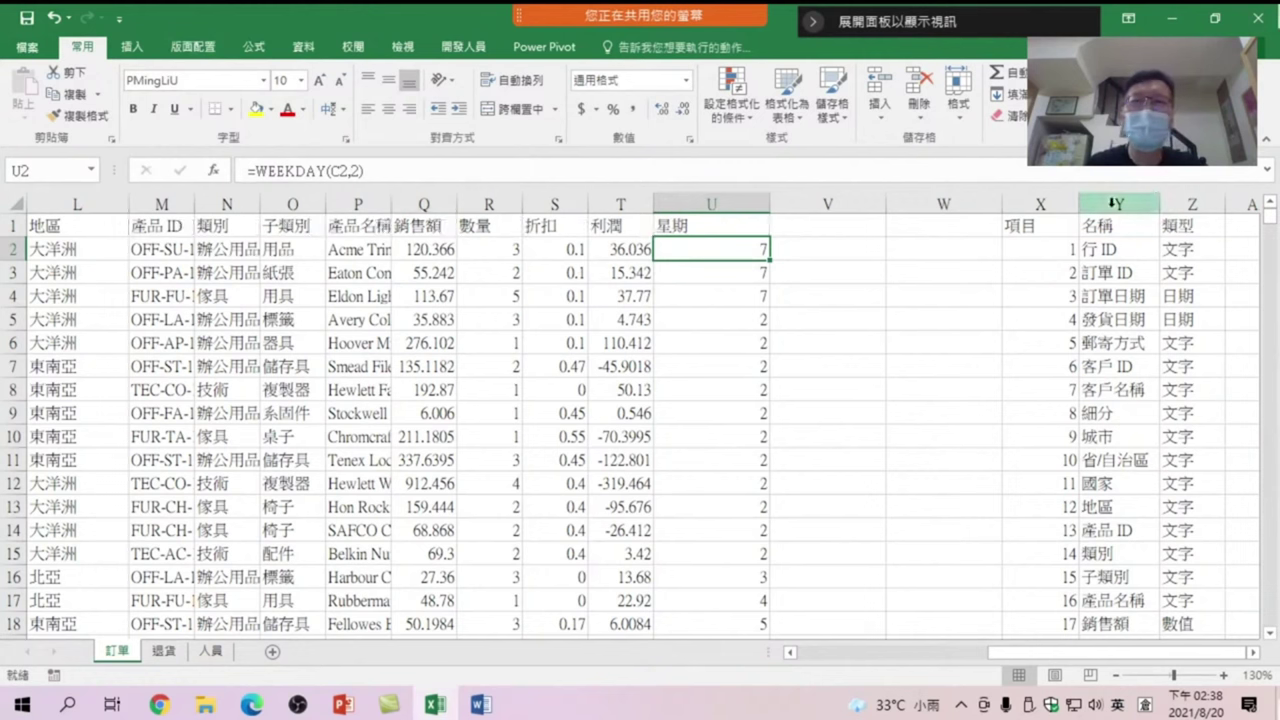
left_click(566, 318)
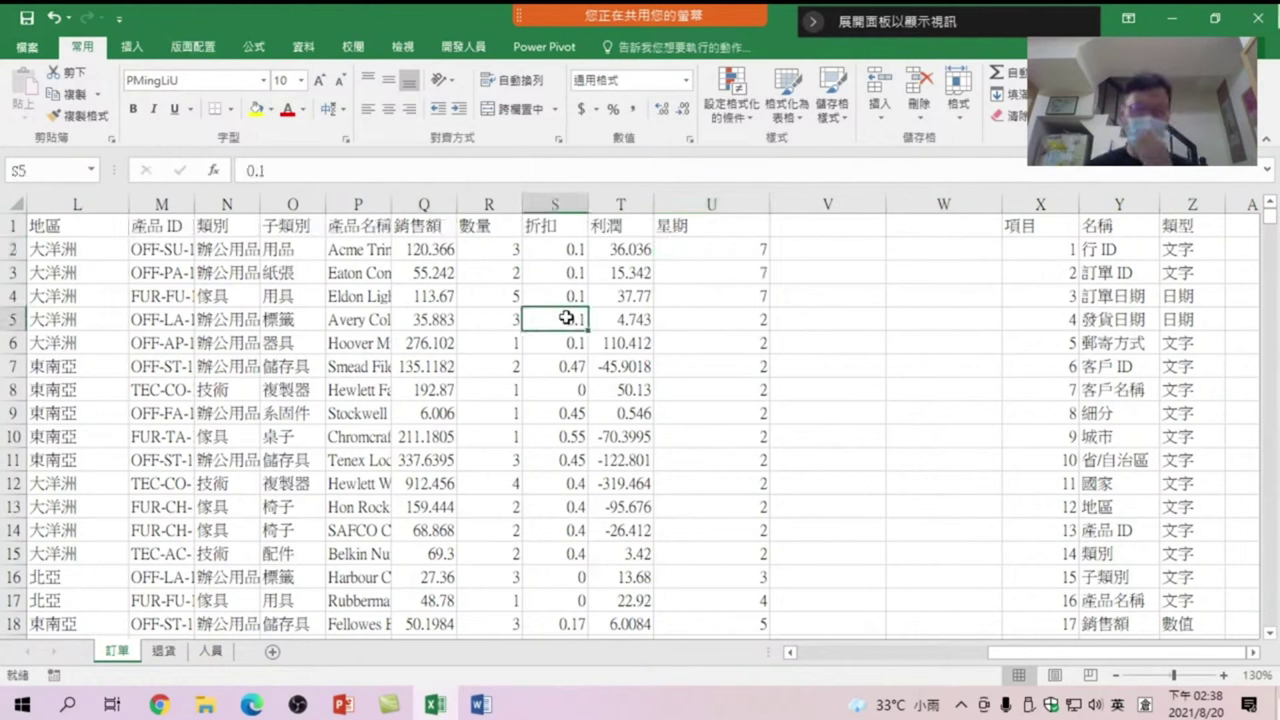
With 地區 header L1 selected, turn filters back on across every order column header
mouse_move(1040, 652)
left_mouse_down()
mouse_move(878, 661)
mouse_move(918, 664)
left_mouse_up()
left_click(802, 230)
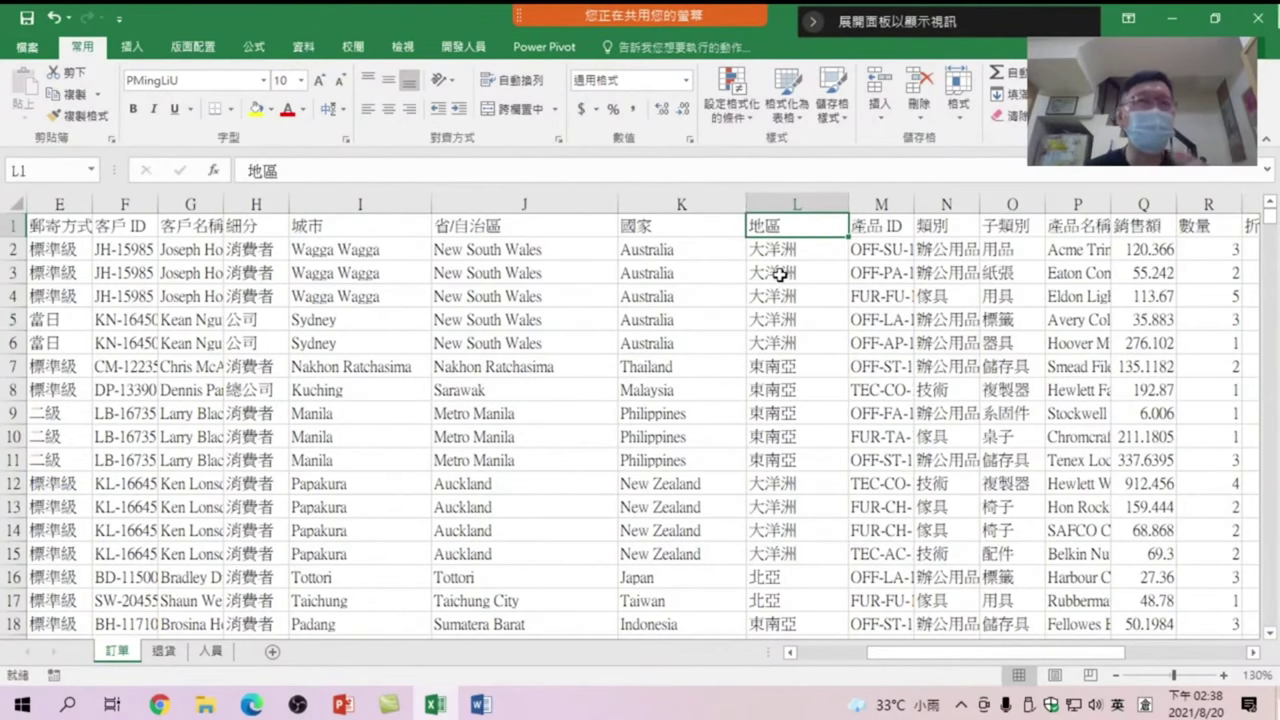
left_click(1085, 110)
left_click(1118, 208)
mouse_move(1075, 656)
left_mouse_down()
mouse_move(1001, 656)
mouse_move(1068, 649)
left_mouse_up()
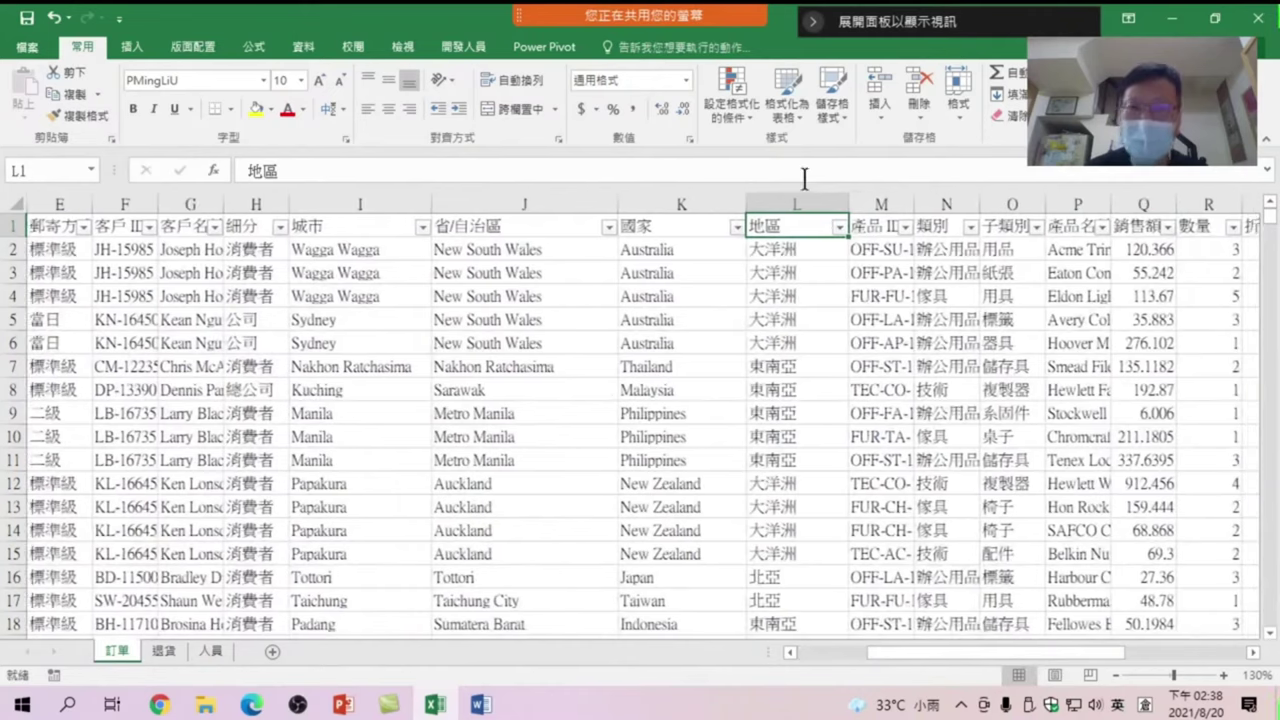
left_click(840, 228)
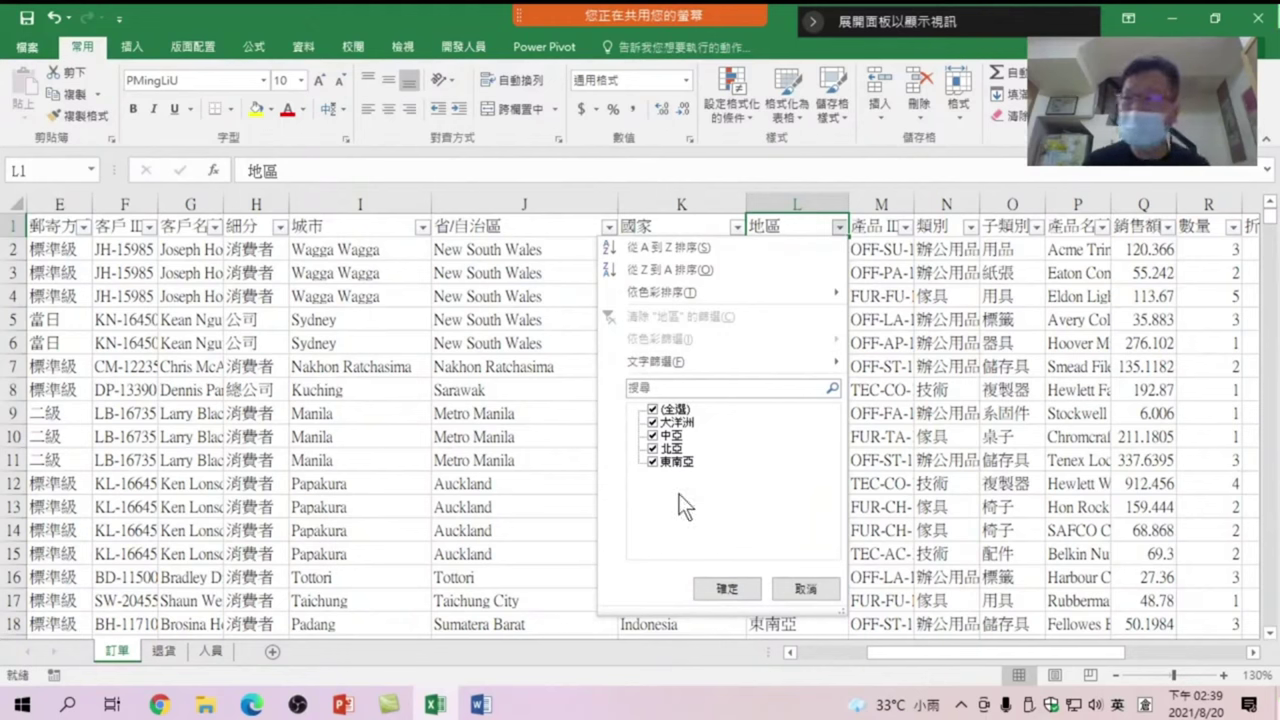
left_click(805, 590)
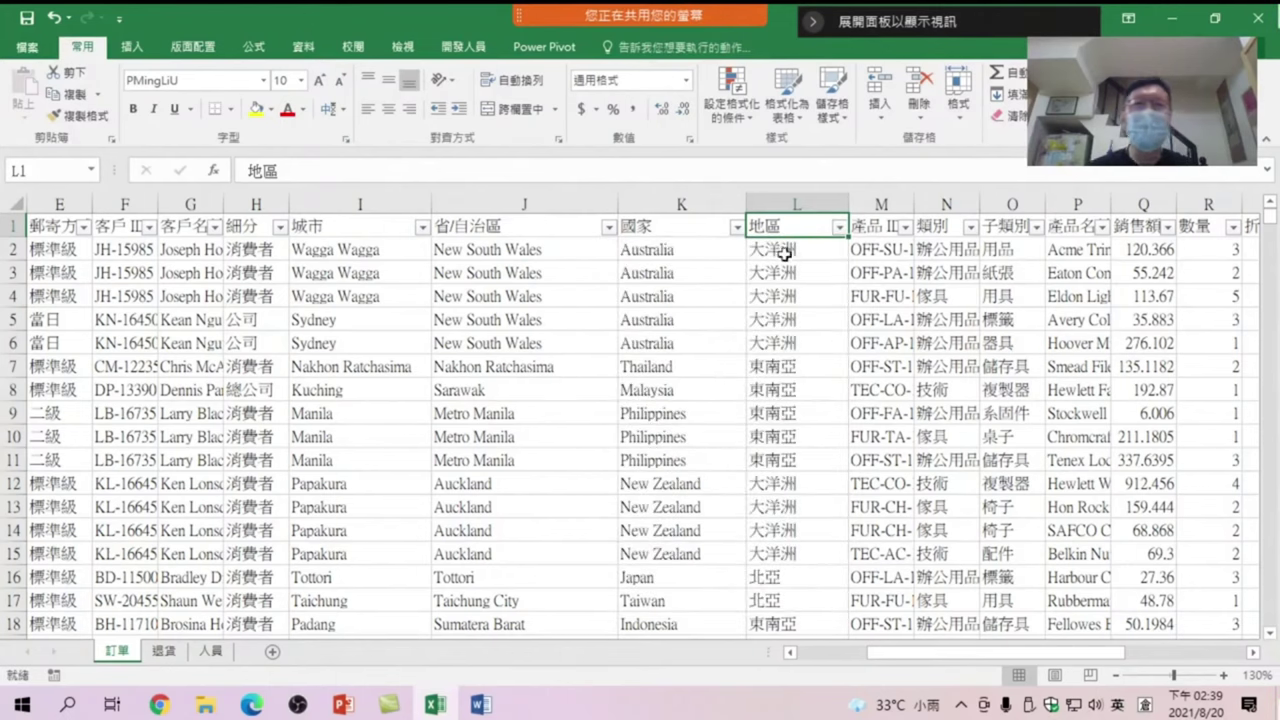
left_click(737, 228)
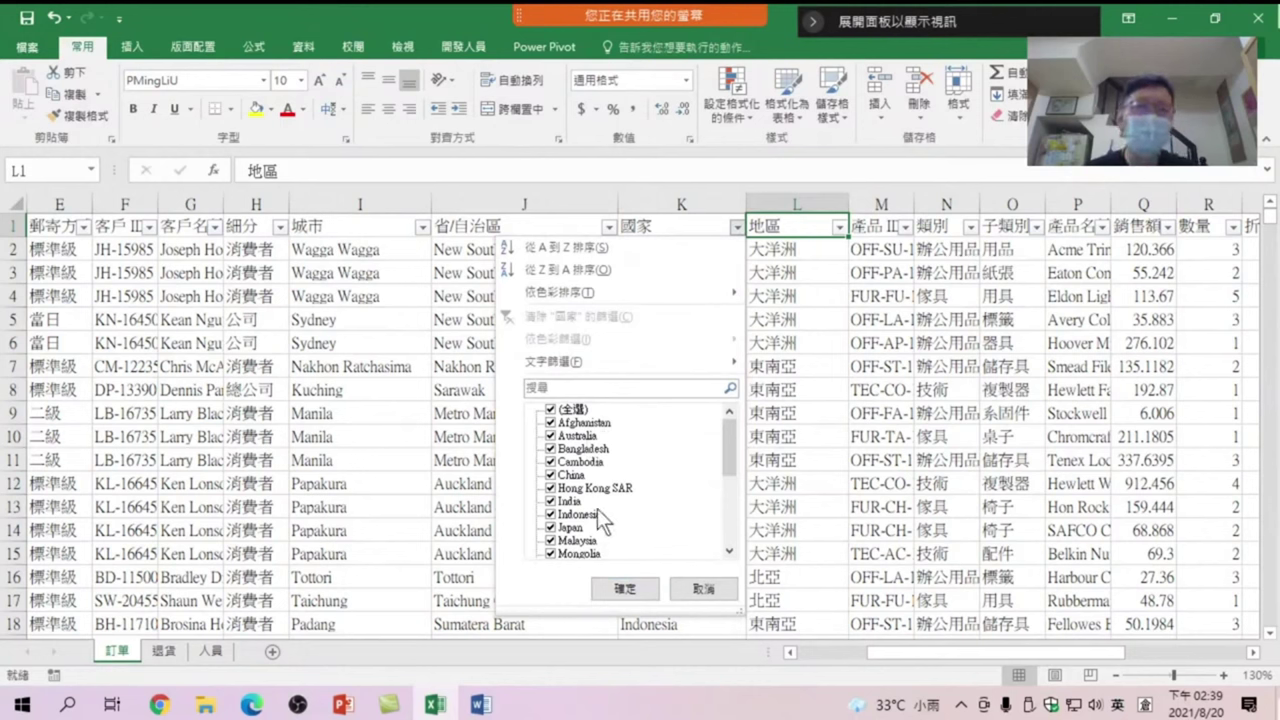
left_click_drag(728, 439, 721, 529)
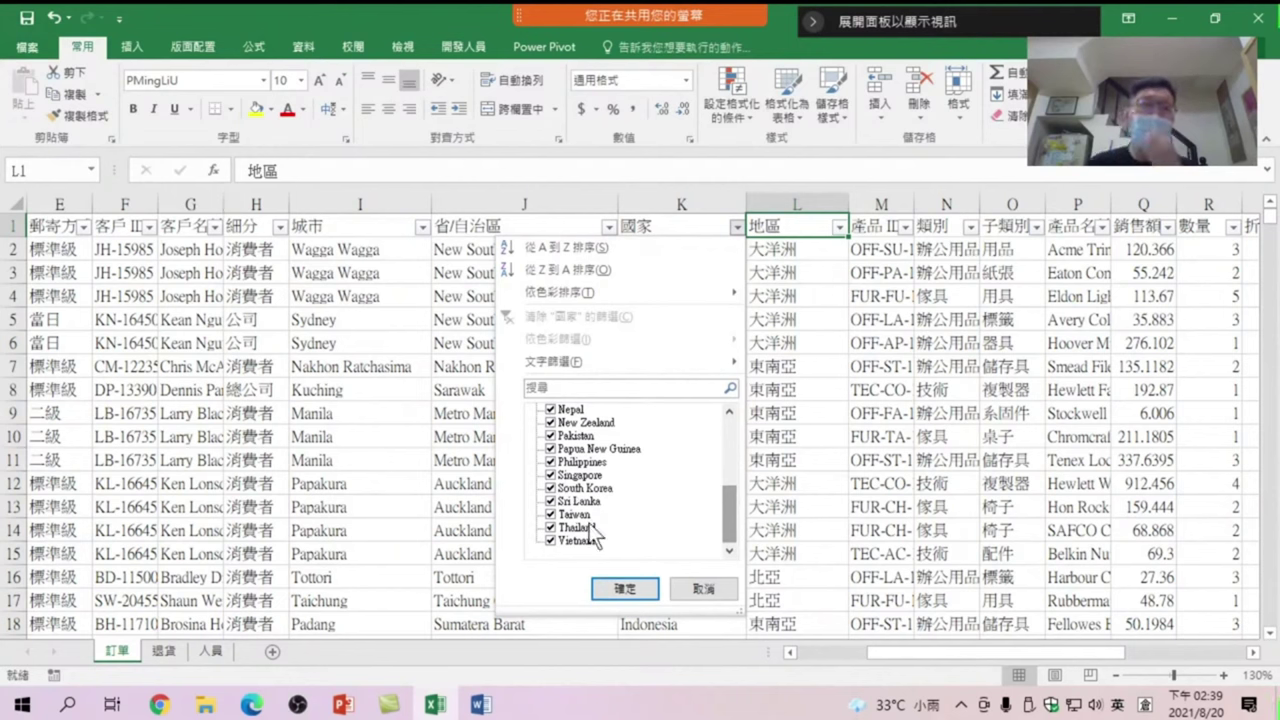
left_click(703, 588)
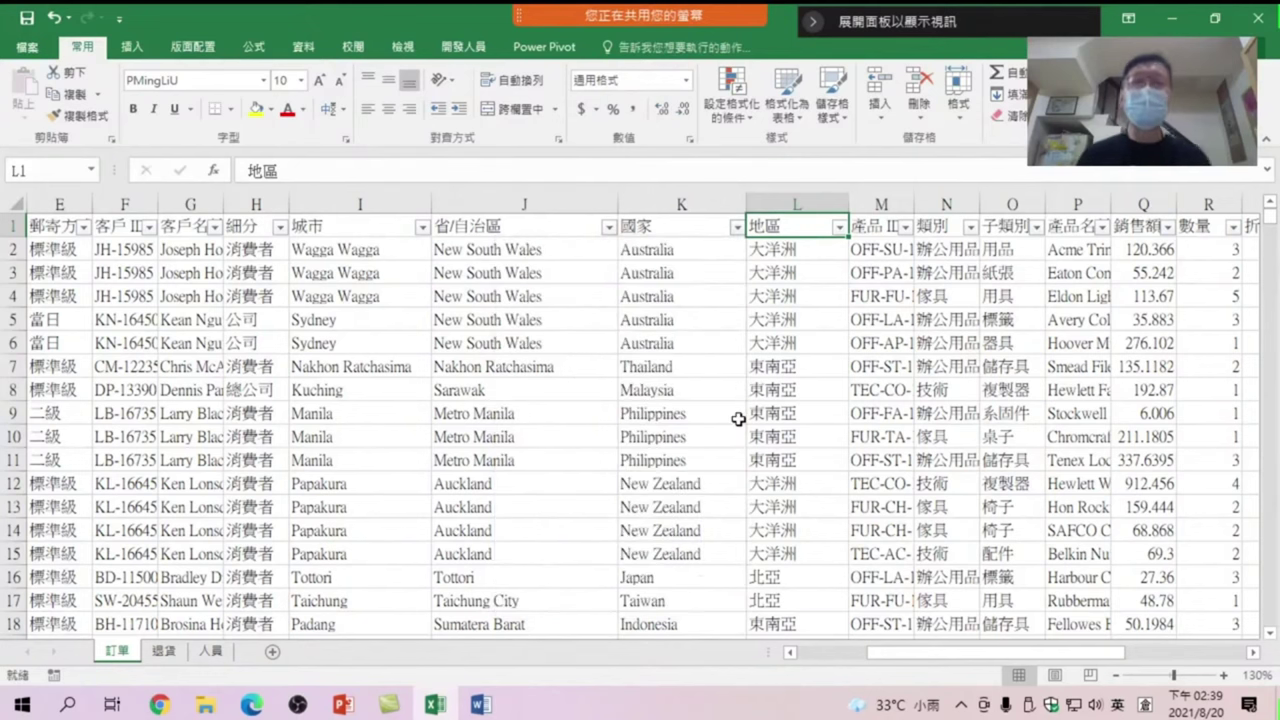